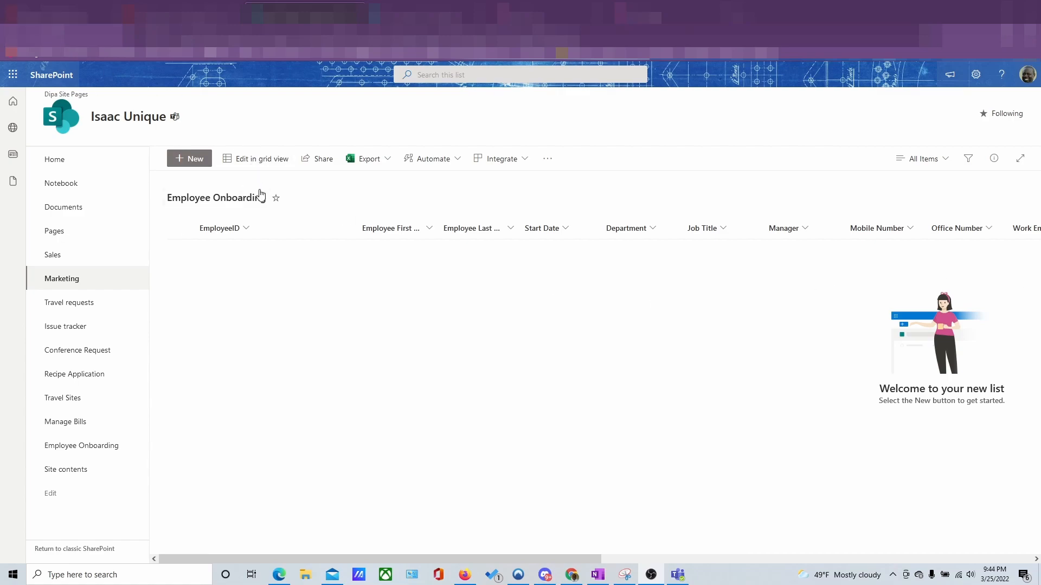
Open the site contents page of the site.
{"action": "left_click", "coordinate": [976, 74]}
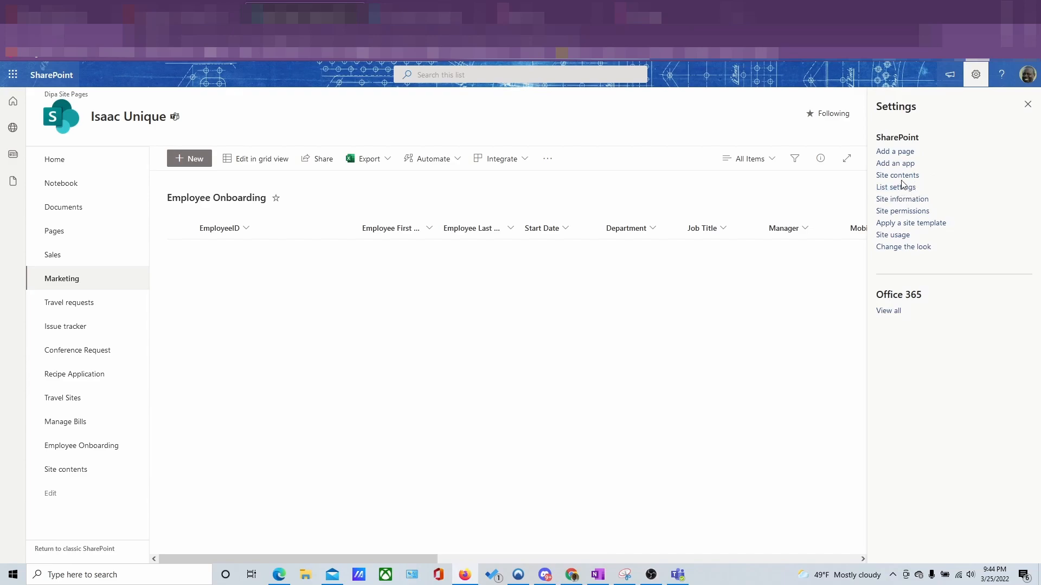
{"action": "left_click", "coordinate": [904, 177]}
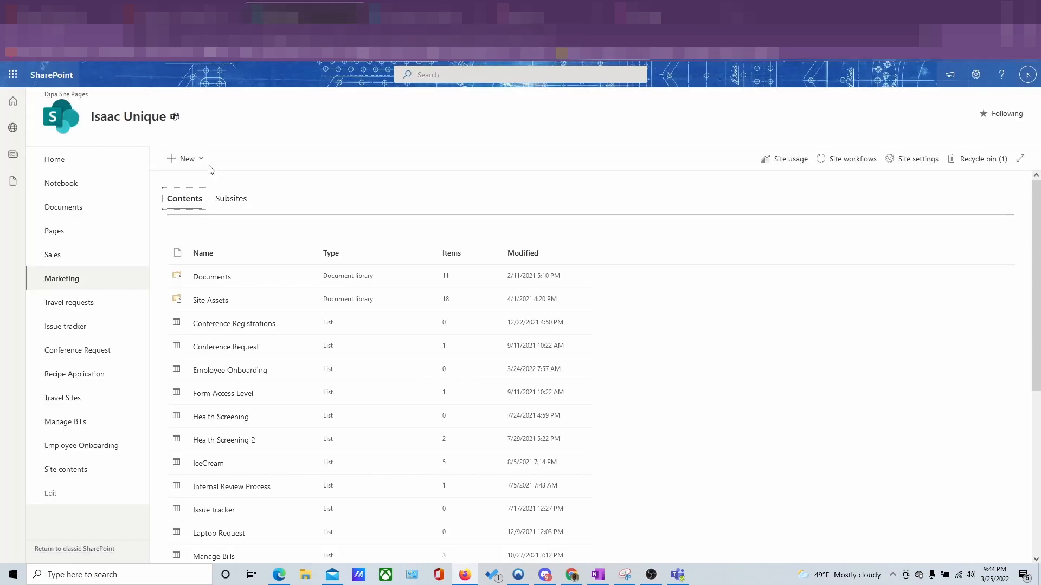
Look over the options and templates for creating a new list, and close them without creating one.
{"action": "left_click", "coordinate": [201, 160]}
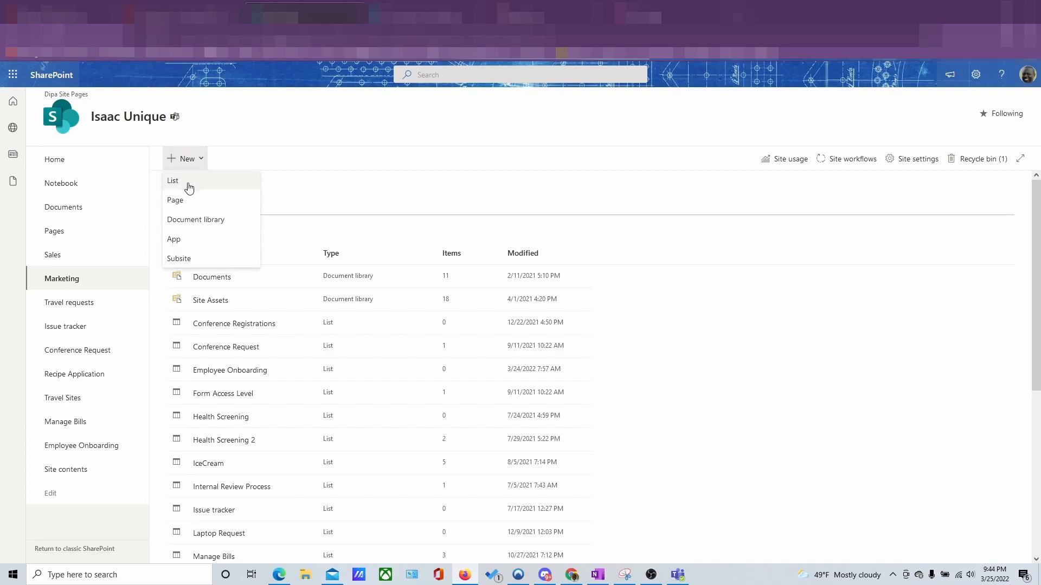
{"action": "left_click", "coordinate": [189, 188]}
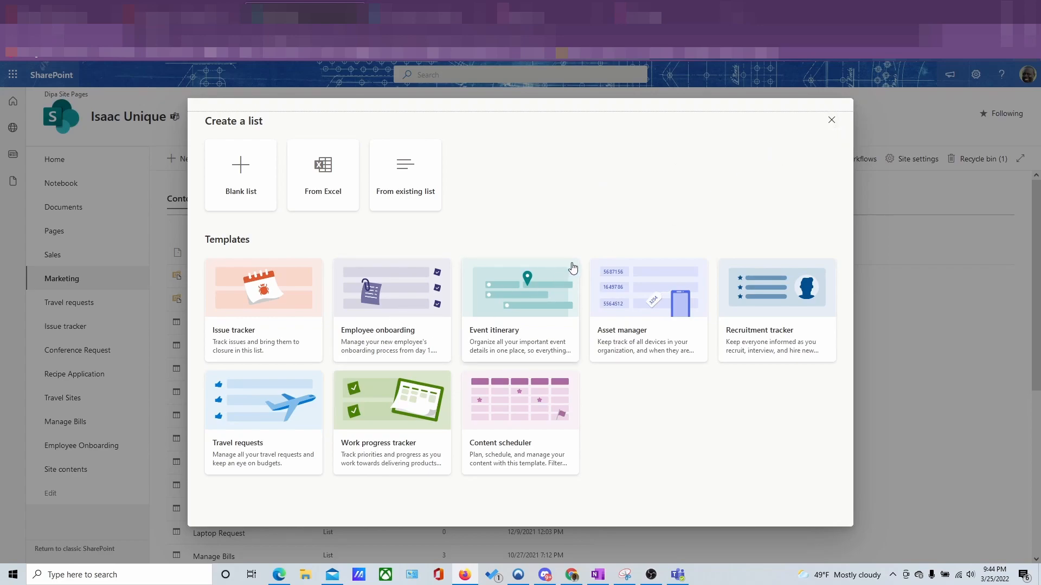
{"action": "left_click", "coordinate": [831, 120]}
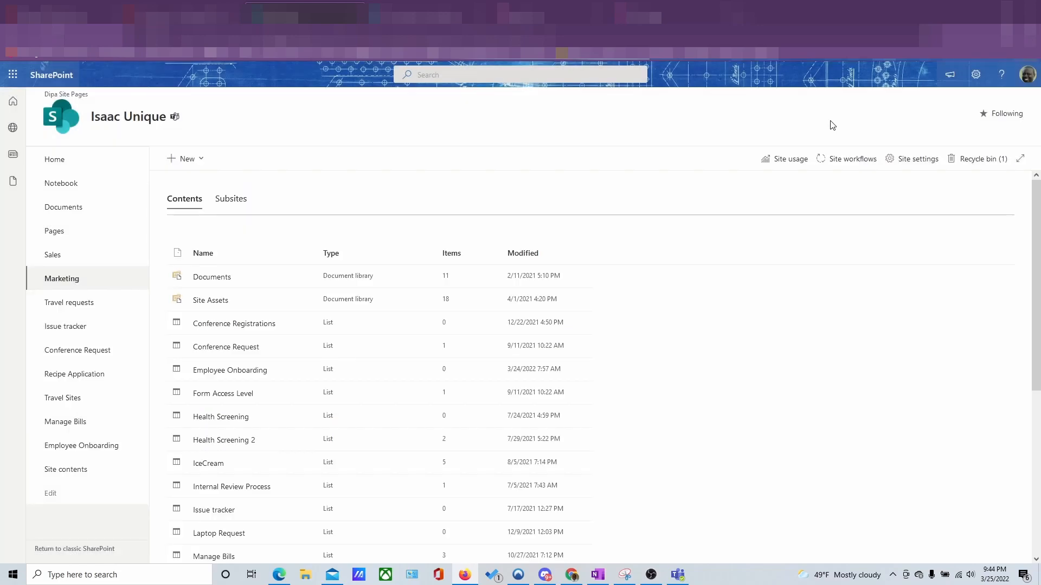
Find the Employee Onboarding list in the site contents and open its settings.
{"action": "scroll", "coordinate": [428, 244], "scroll_direction": "down", "scroll_amount": 5}
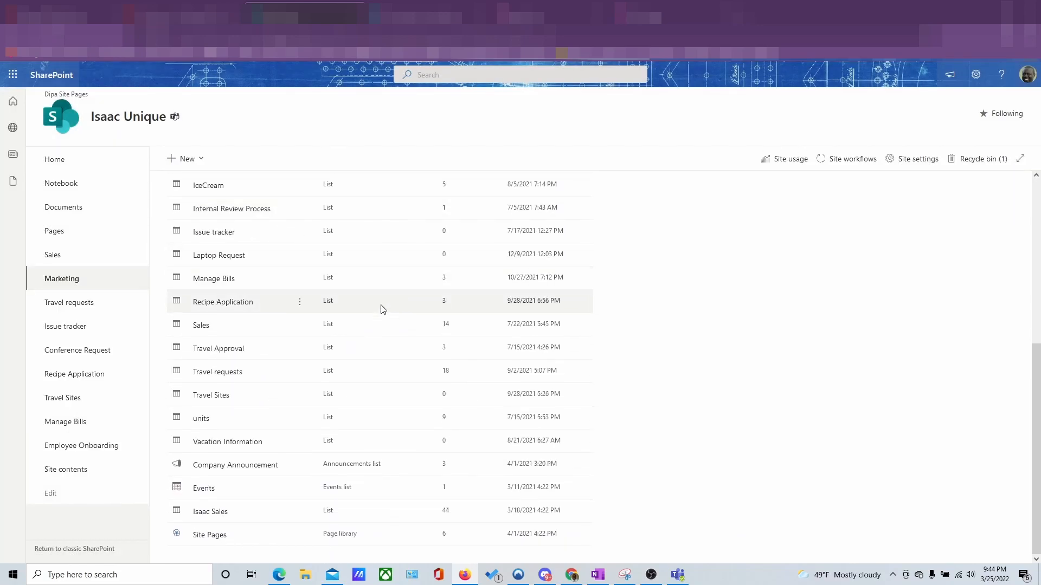
{"action": "scroll", "coordinate": [363, 338], "scroll_direction": "up", "scroll_amount": 4}
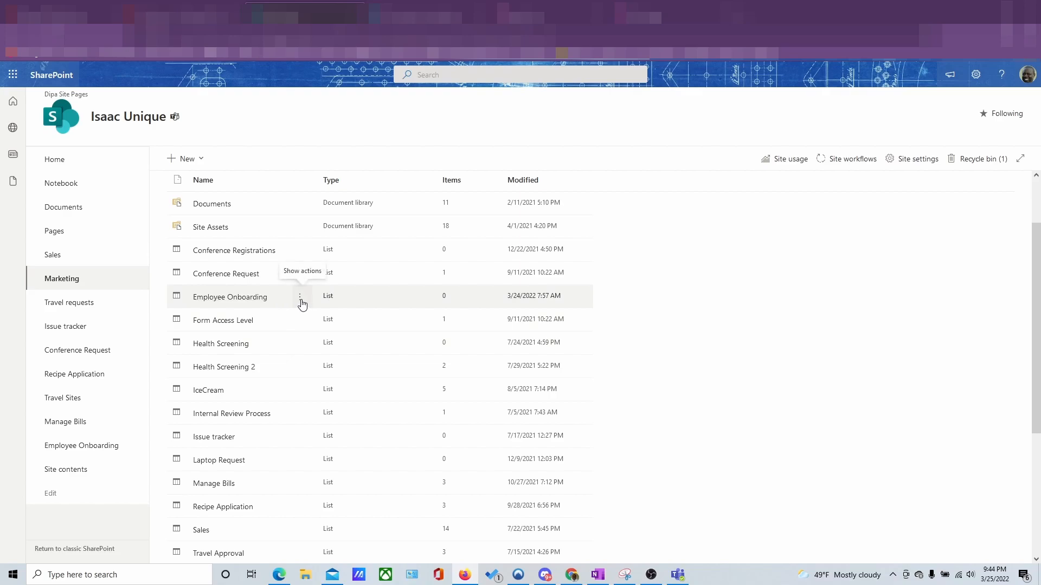
{"action": "left_click", "coordinate": [300, 297]}
{"action": "left_click", "coordinate": [347, 338]}
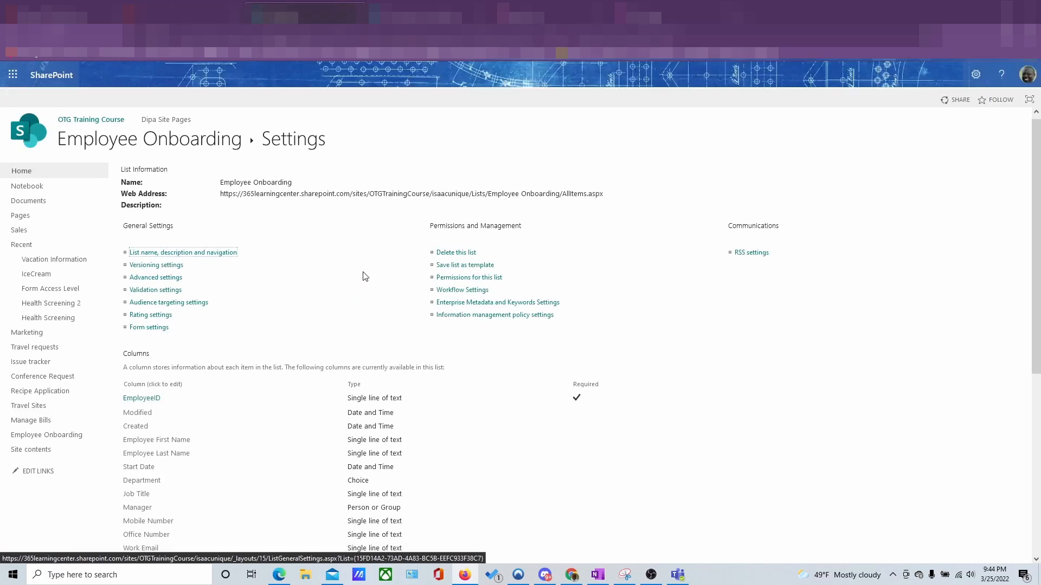
Examine the settings of the "Have you been to orientation yet?" column and return to the list's columns.
{"action": "scroll", "coordinate": [365, 275], "scroll_direction": "down", "scroll_amount": 5}
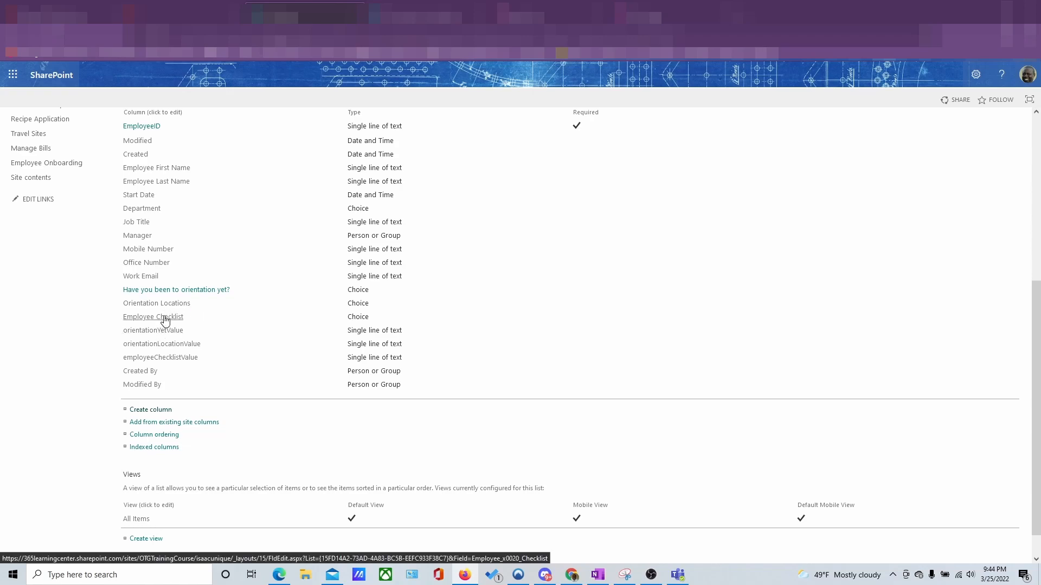
{"action": "left_click", "coordinate": [182, 295]}
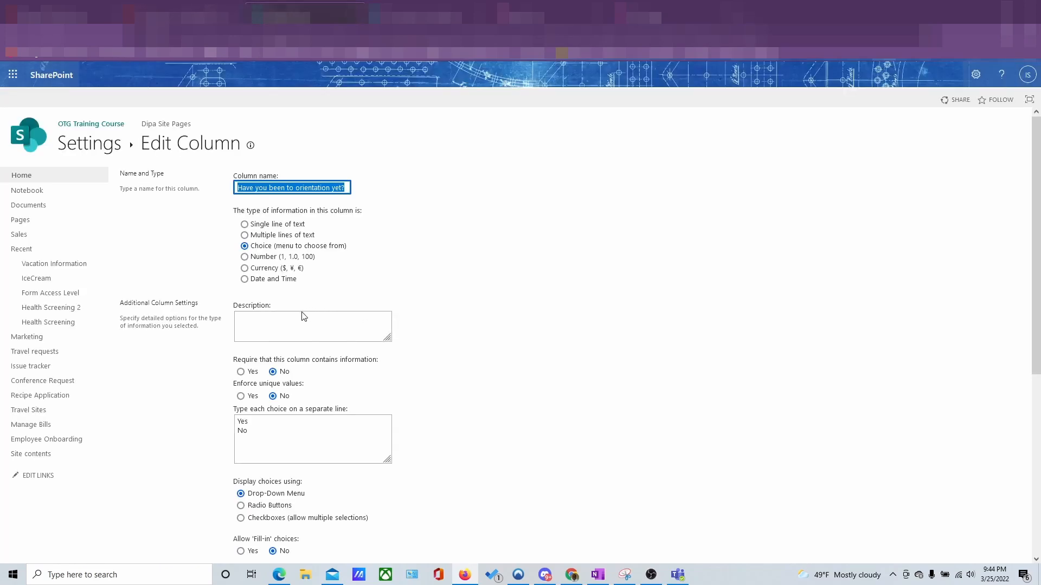
{"action": "scroll", "coordinate": [297, 380], "scroll_direction": "down", "scroll_amount": 5}
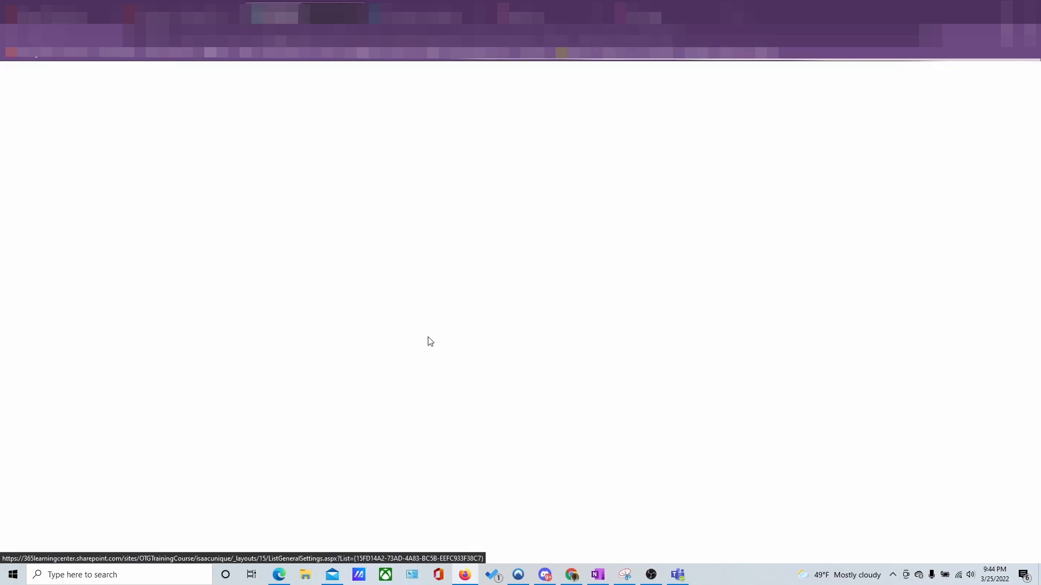
{"action": "scroll", "coordinate": [313, 333], "scroll_direction": "down", "scroll_amount": 4}
{"action": "scroll", "coordinate": [313, 337], "scroll_direction": "down", "scroll_amount": 1}
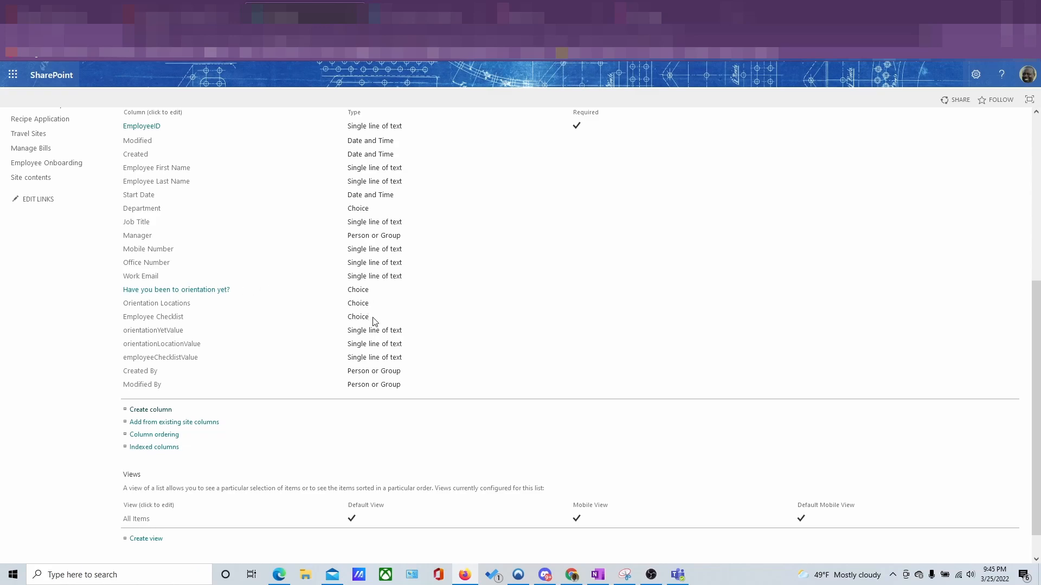
Open the orientationYetValue column, copy its name from the page address, and leave its settings without saving.
{"action": "left_click_drag", "start_coordinate": [374, 321], "coordinate": [107, 305]}
{"action": "left_click", "coordinate": [107, 305]}
{"action": "left_click", "coordinate": [173, 332]}
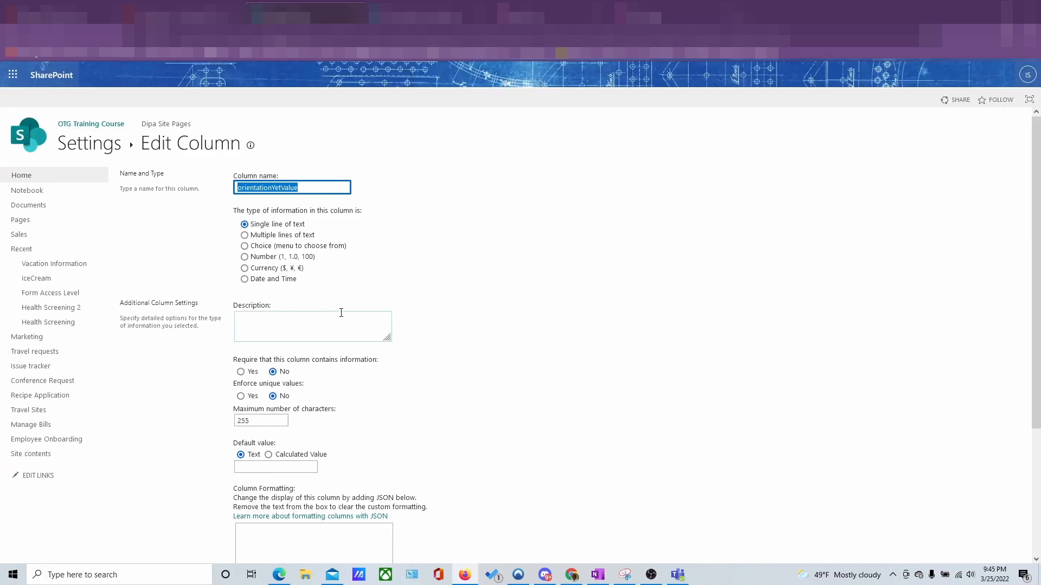
{"action": "scroll", "coordinate": [648, 398], "scroll_direction": "down", "scroll_amount": 3}
{"action": "scroll", "coordinate": [871, 456], "scroll_direction": "up", "scroll_amount": 3}
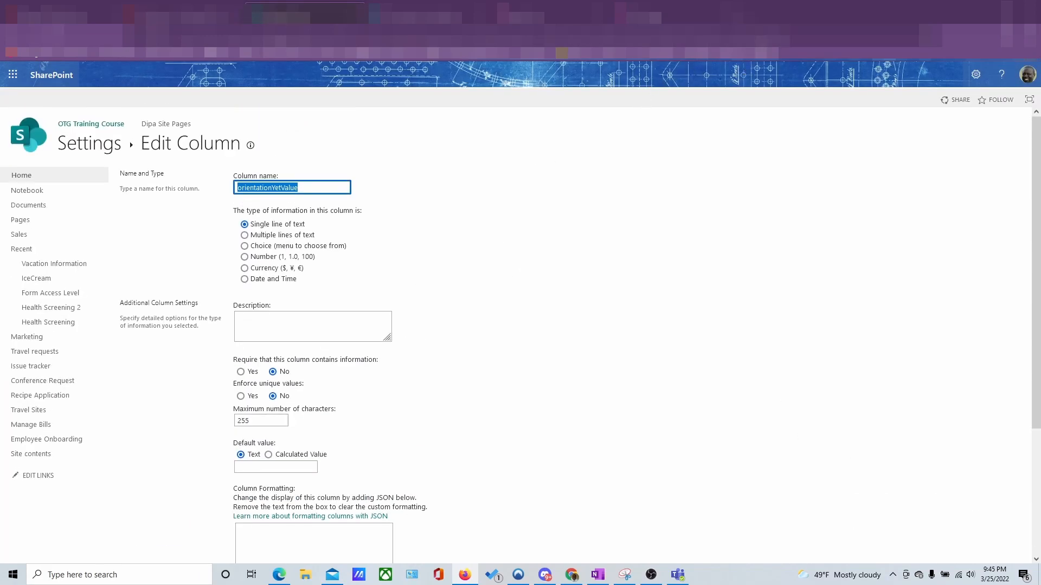
{"action": "left_click", "coordinate": [758, 39]}
{"action": "right_click", "coordinate": [765, 36]}
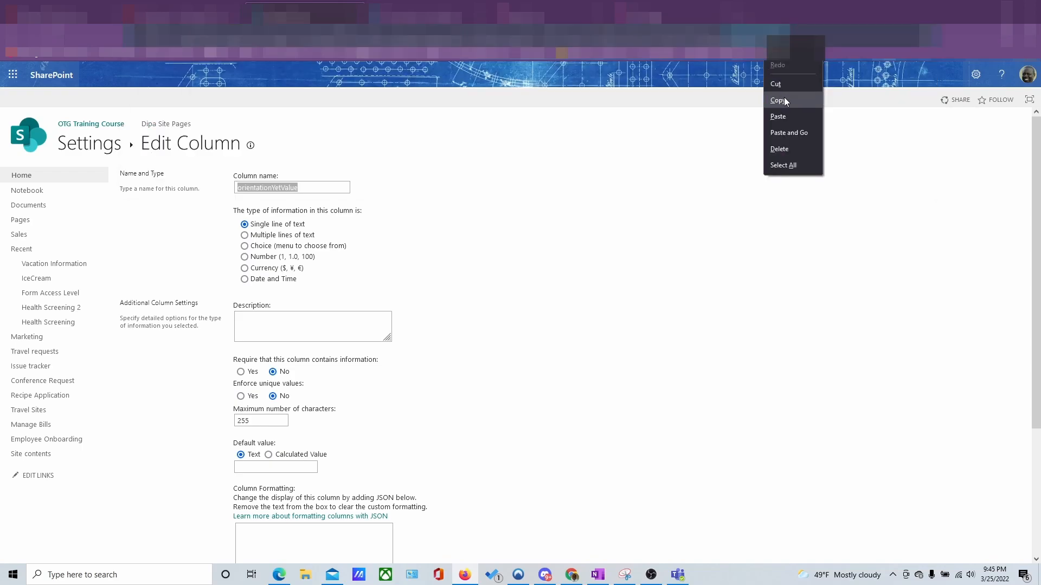
{"action": "left_click", "coordinate": [785, 101]}
{"action": "left_click", "coordinate": [812, 195]}
{"action": "scroll", "coordinate": [881, 369], "scroll_direction": "down", "scroll_amount": 3}
{"action": "left_click", "coordinate": [996, 509]}
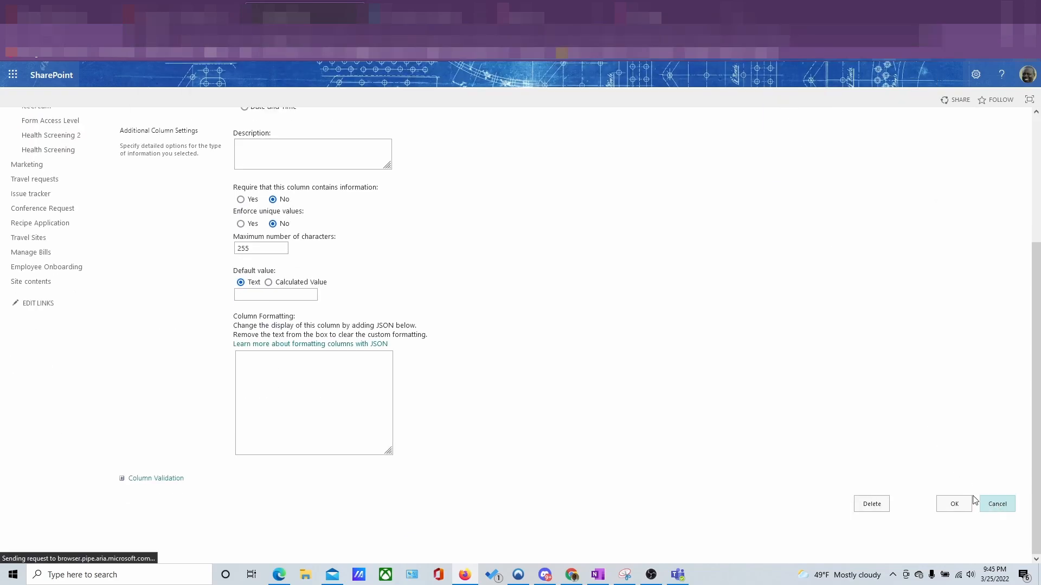
Delete the single-line-of-text column orientationYetValue from the Employee Onboarding list.
{"action": "scroll", "coordinate": [298, 365], "scroll_direction": "down", "scroll_amount": 5}
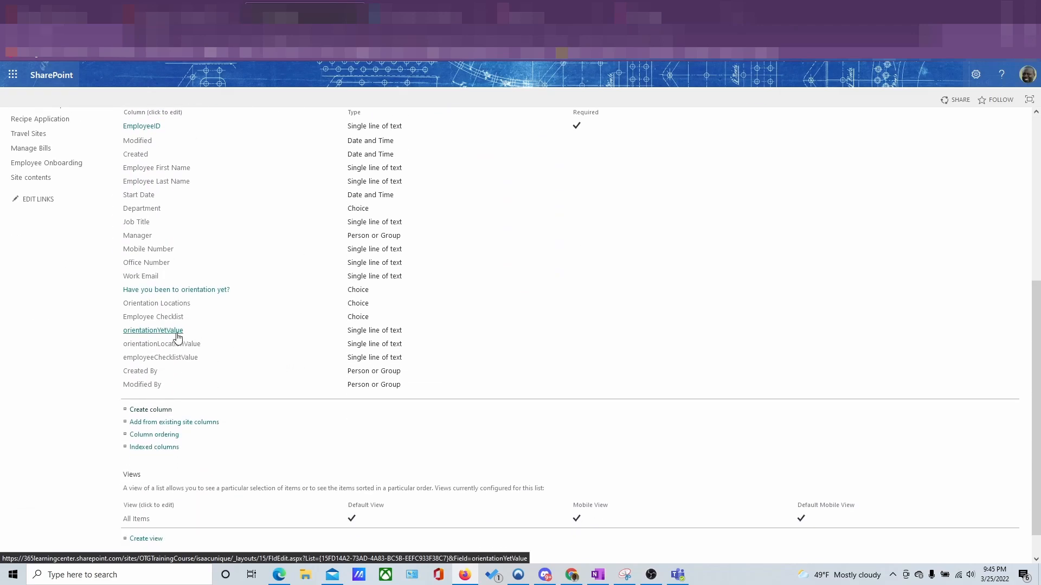
{"action": "scroll", "coordinate": [783, 359], "scroll_direction": "down", "scroll_amount": 1}
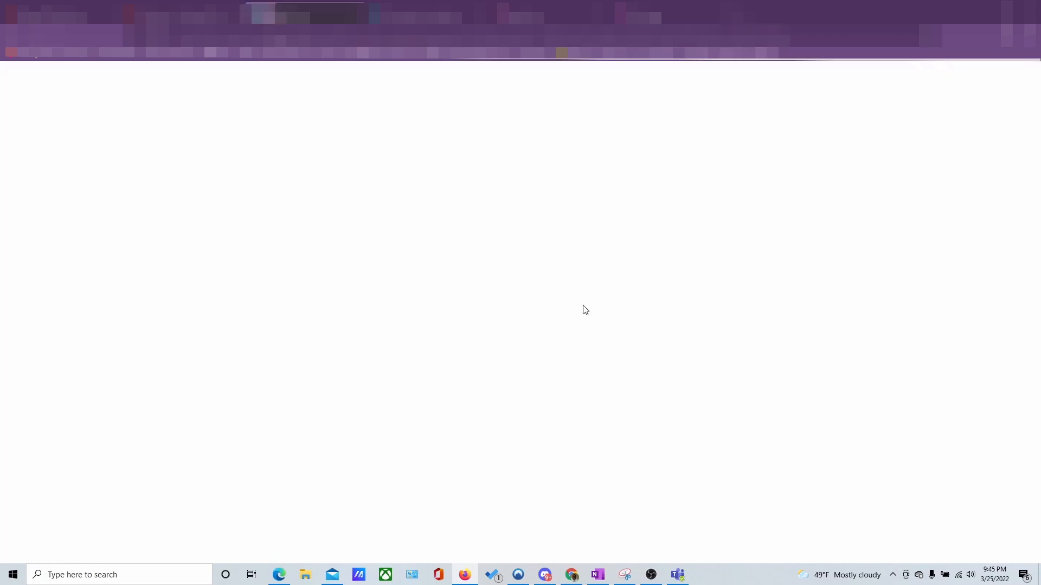
{"action": "scroll", "coordinate": [676, 413], "scroll_direction": "down", "scroll_amount": 4}
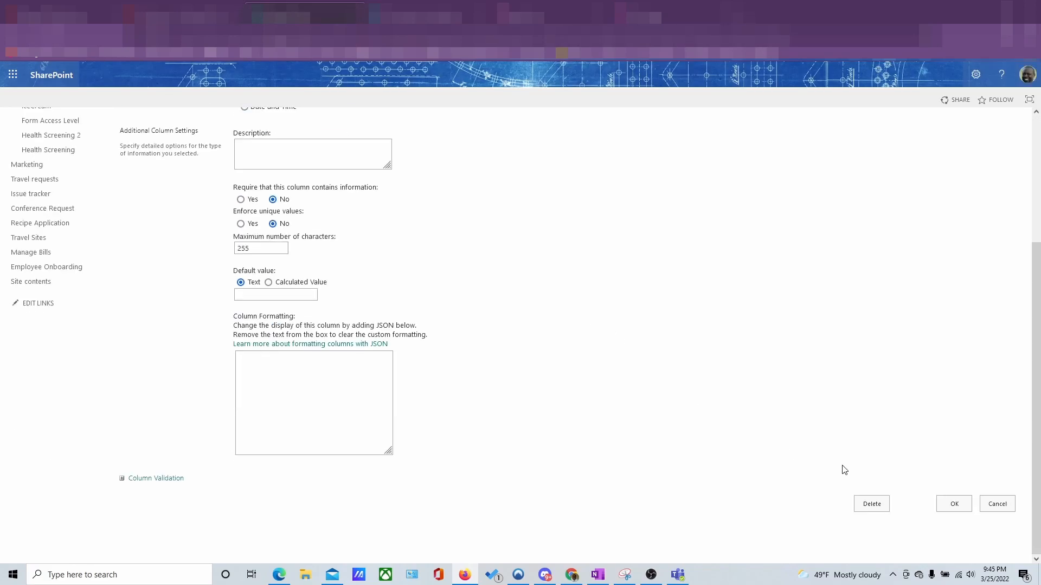
{"action": "left_click", "coordinate": [878, 504]}
{"action": "left_click", "coordinate": [567, 336]}
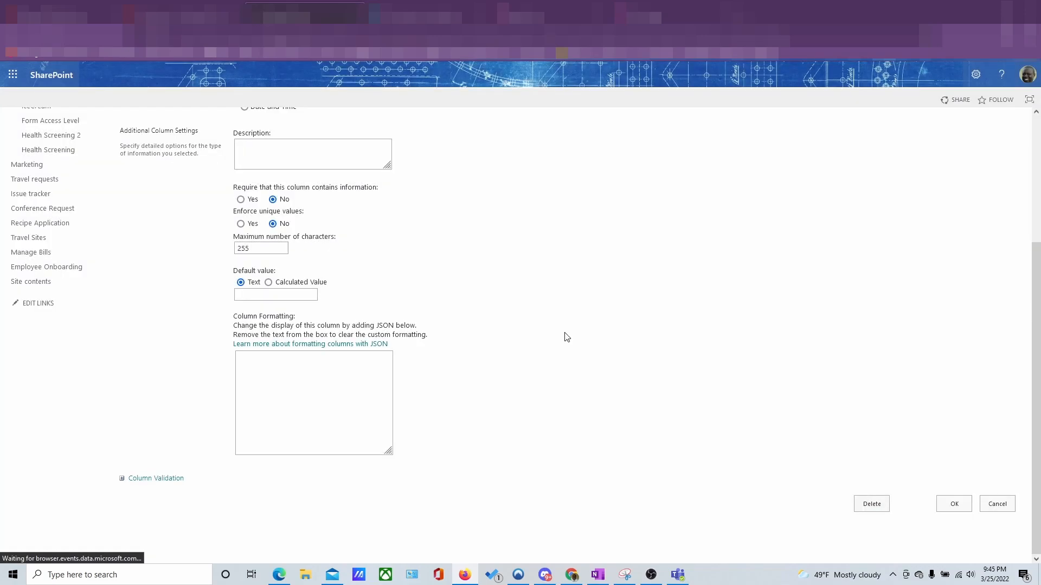
Start a new column in the list, paste the name orientationYetValue, and set its type to Calculated.
{"action": "scroll", "coordinate": [495, 359], "scroll_direction": "down", "scroll_amount": 5}
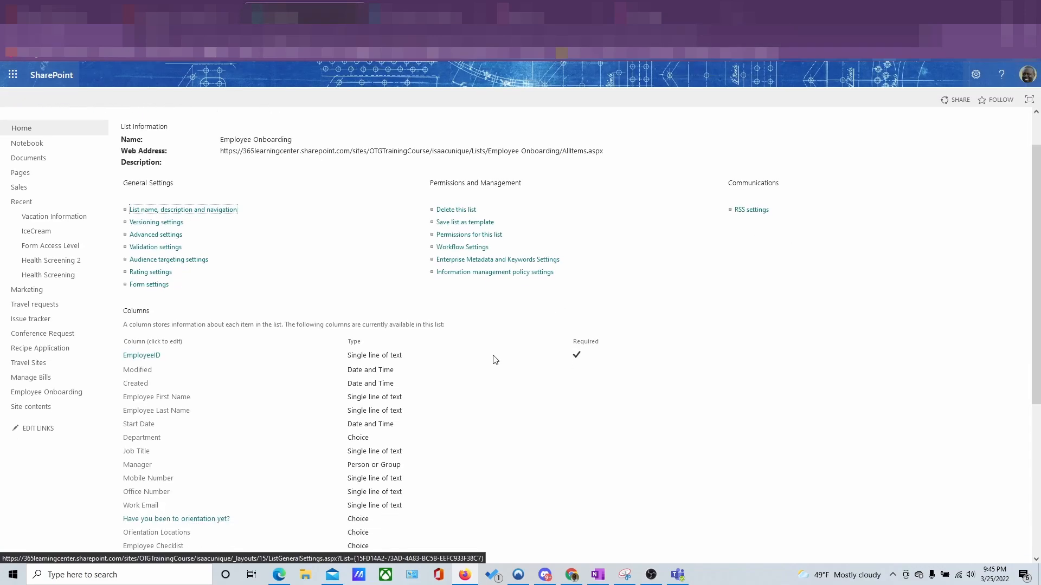
{"action": "scroll", "coordinate": [494, 361], "scroll_direction": "down", "scroll_amount": 1}
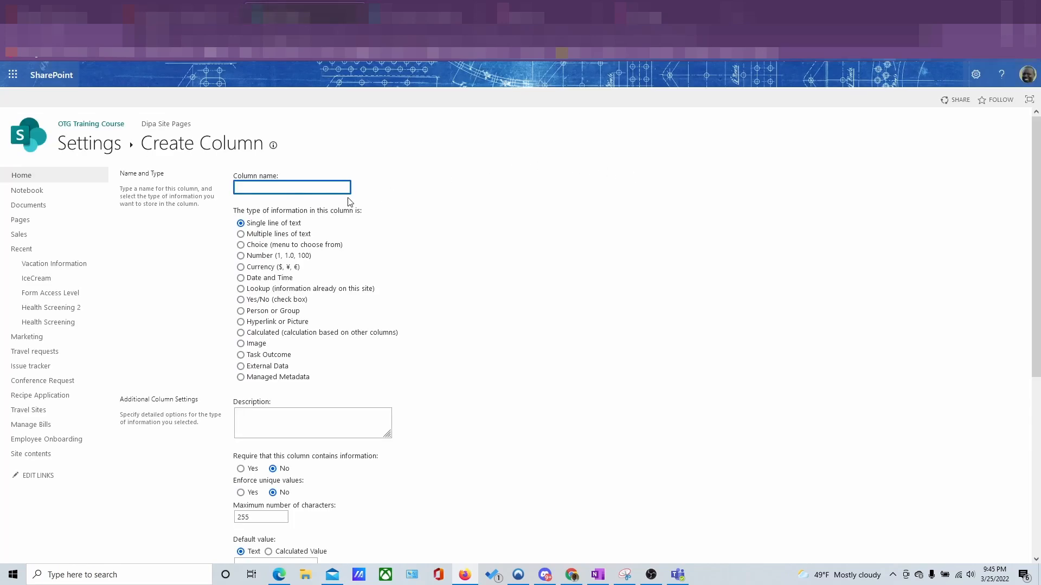
{"action": "right_click", "coordinate": [315, 193]}
{"action": "left_click", "coordinate": [354, 265]}
{"action": "left_click", "coordinate": [241, 333]}
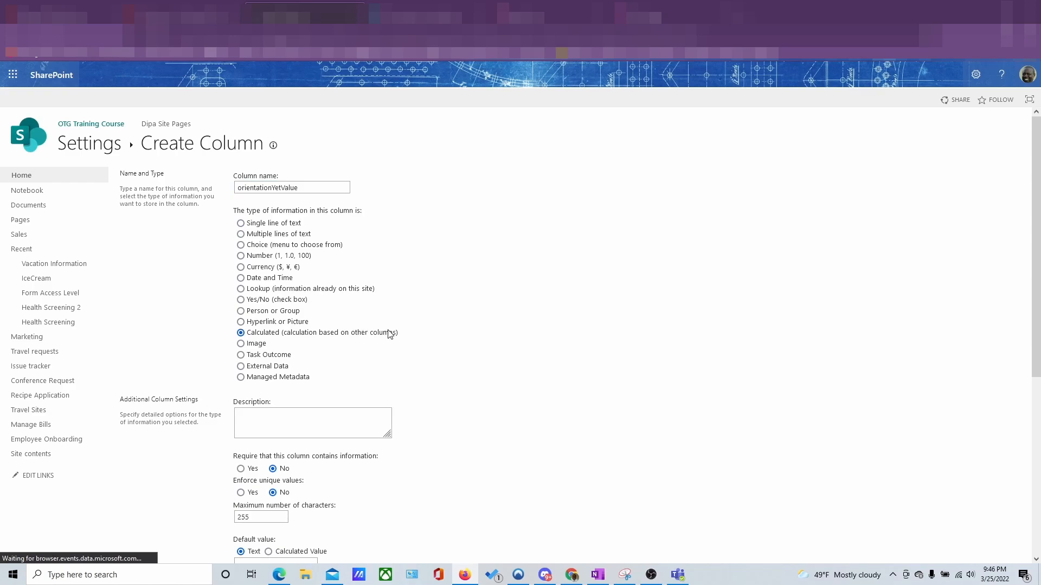
Set the calculated column's formula to [Have you been to orientation yet?] by inserting that column.
{"action": "scroll", "coordinate": [388, 333], "scroll_direction": "down", "scroll_amount": 2}
{"action": "left_click", "coordinate": [299, 377]}
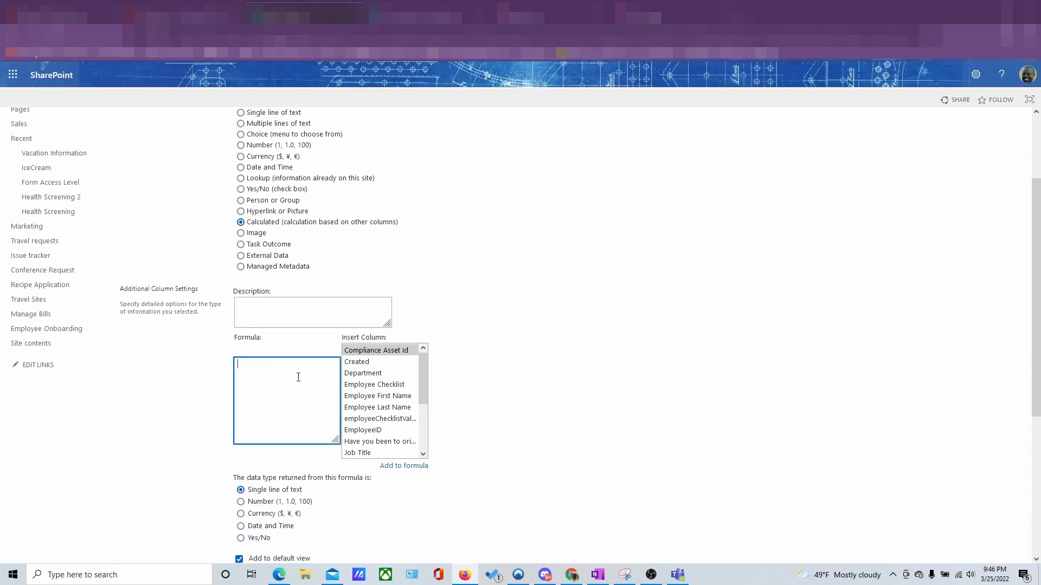
{"action": "left_click_drag", "start_coordinate": [421, 379], "coordinate": [416, 448]}
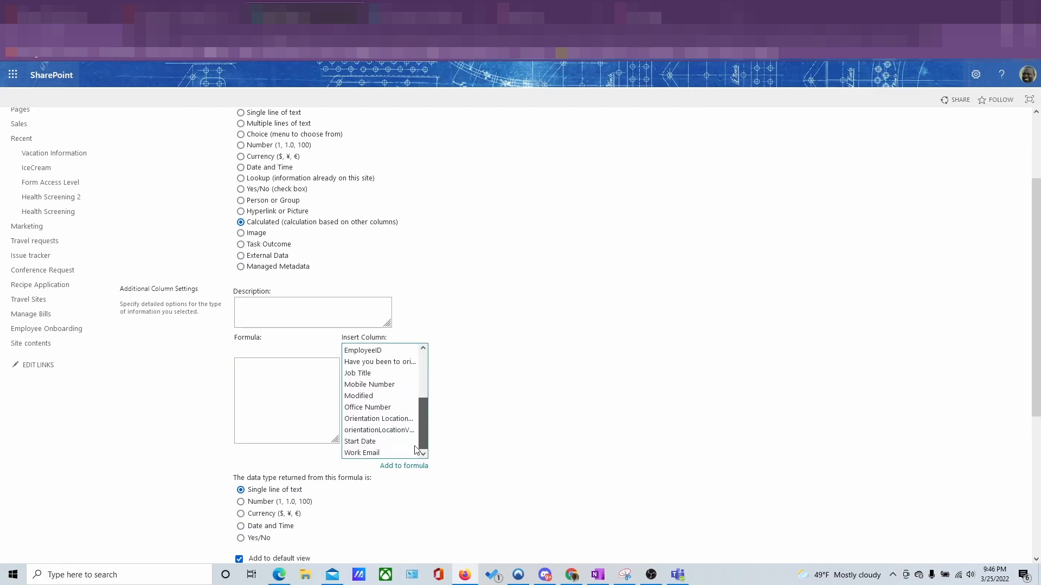
{"action": "left_click_drag", "start_coordinate": [419, 430], "coordinate": [422, 402]}
{"action": "scroll", "coordinate": [424, 401], "scroll_direction": "up", "scroll_amount": 3}
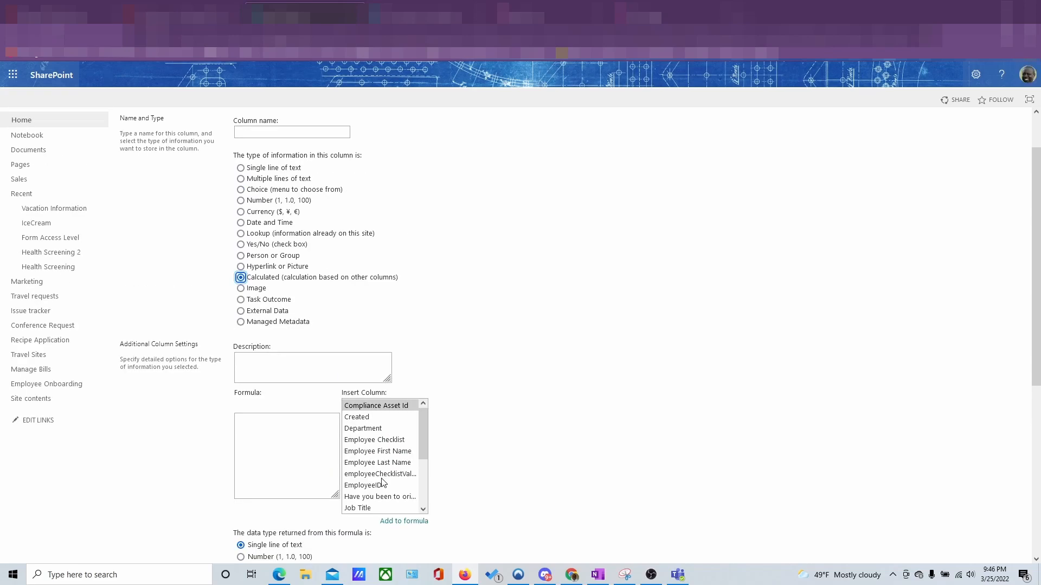
{"action": "left_click", "coordinate": [382, 497]}
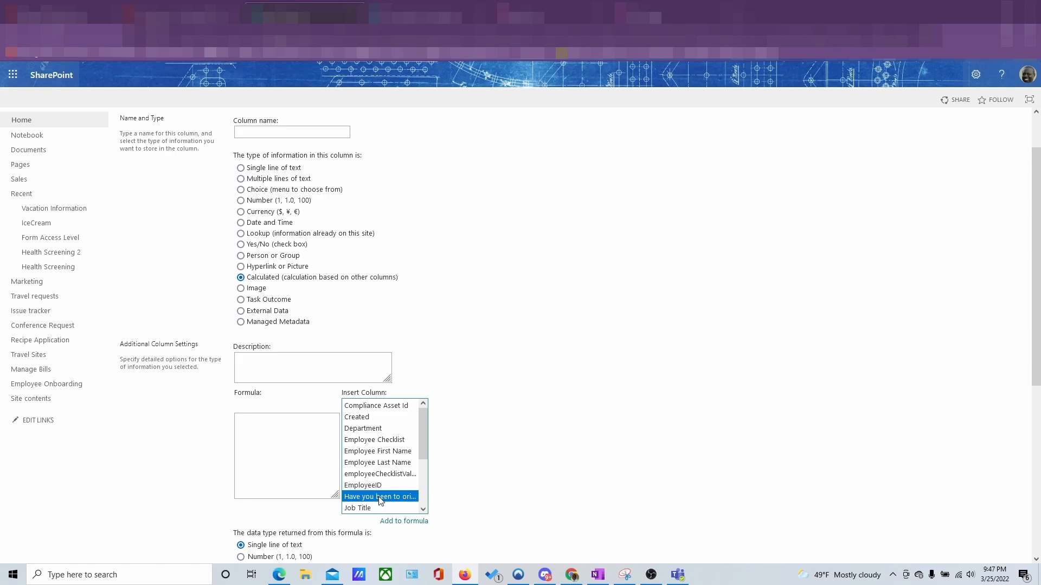
{"action": "double_click", "coordinate": [383, 498]}
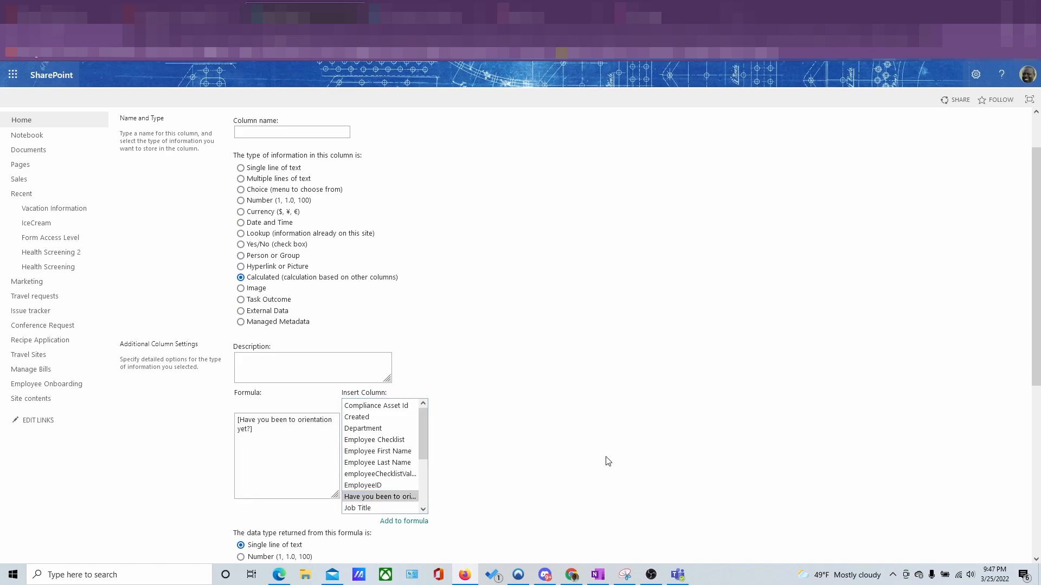
Fill in orientationYetValue as the calculated column's name and save the column with a single-line-of-text result.
{"action": "scroll", "coordinate": [601, 458], "scroll_direction": "down", "scroll_amount": 5}
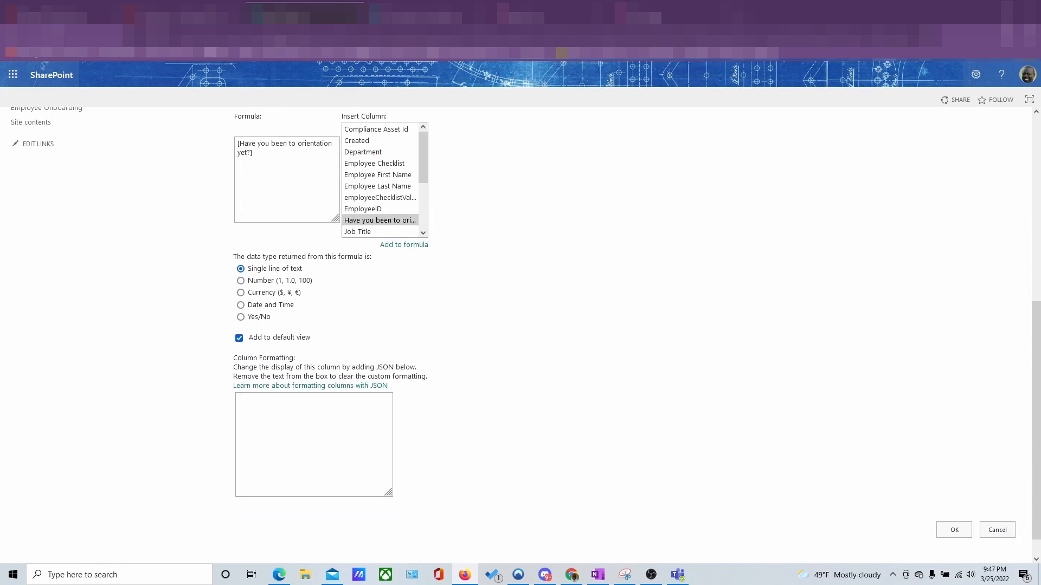
{"action": "left_click", "coordinate": [954, 529]}
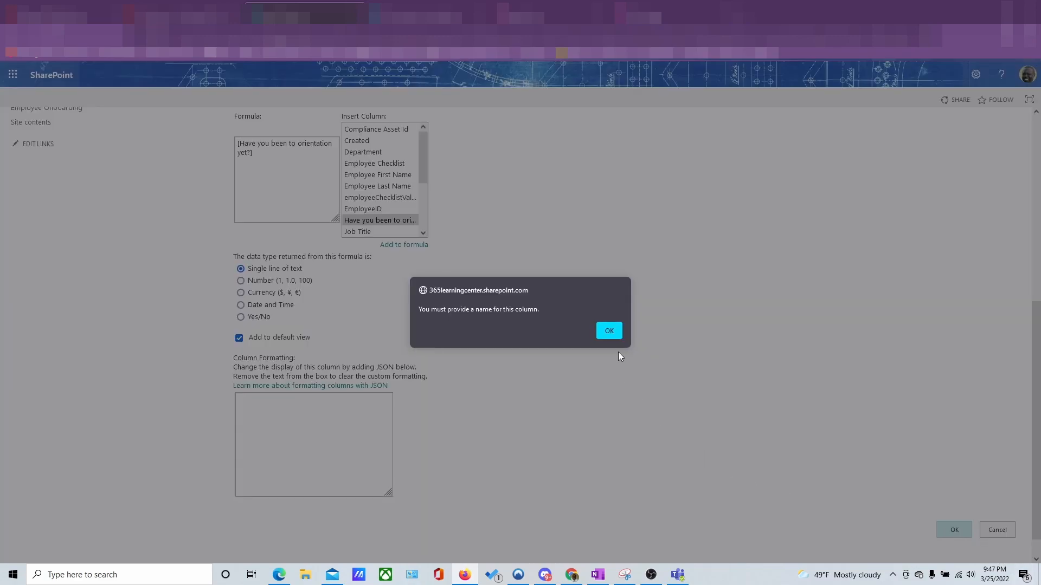
{"action": "left_click", "coordinate": [609, 335]}
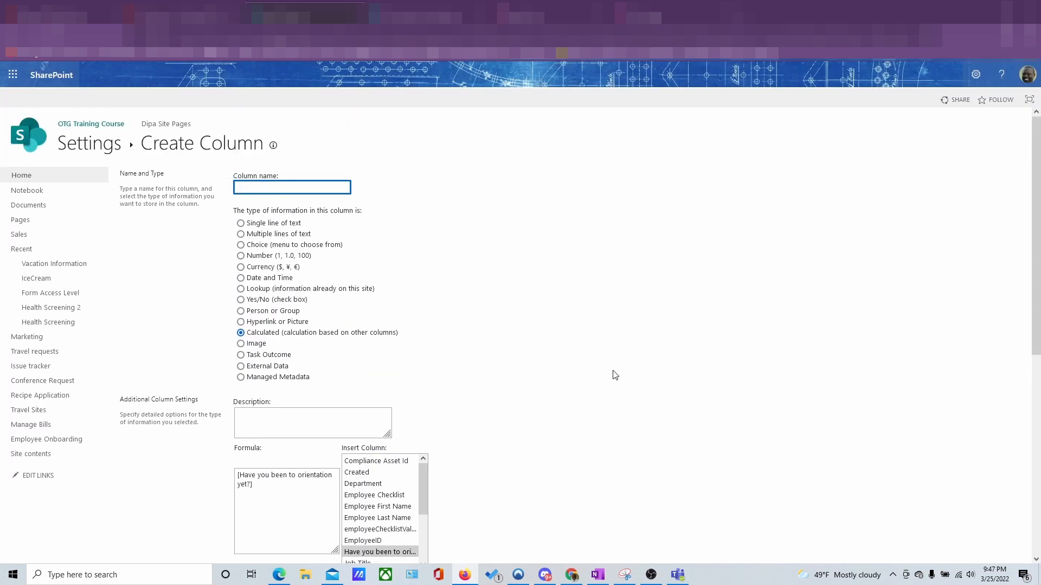
{"action": "right_click", "coordinate": [280, 186]}
{"action": "left_click", "coordinate": [306, 263]}
{"action": "scroll", "coordinate": [519, 318], "scroll_direction": "down", "scroll_amount": 6}
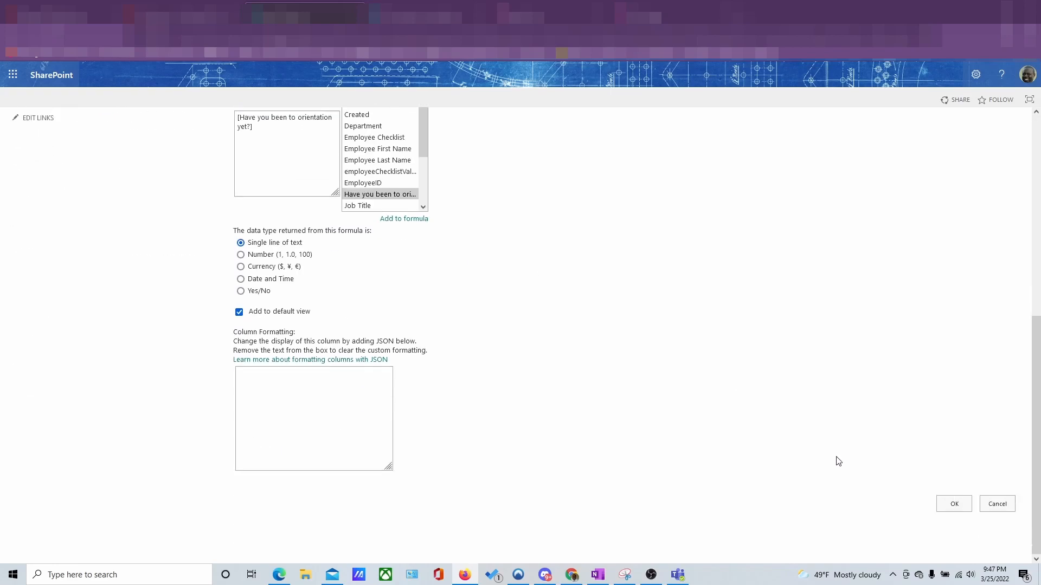
{"action": "left_click", "coordinate": [955, 504]}
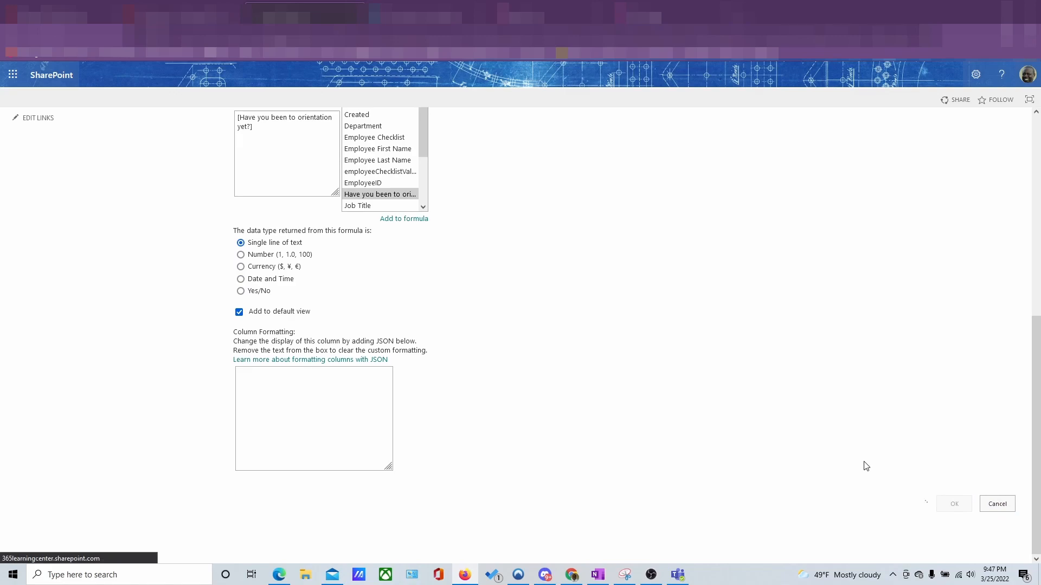
Open the orientationLocationValue column for editing and copy its column name.
{"action": "scroll", "coordinate": [258, 458], "scroll_direction": "down", "scroll_amount": 1}
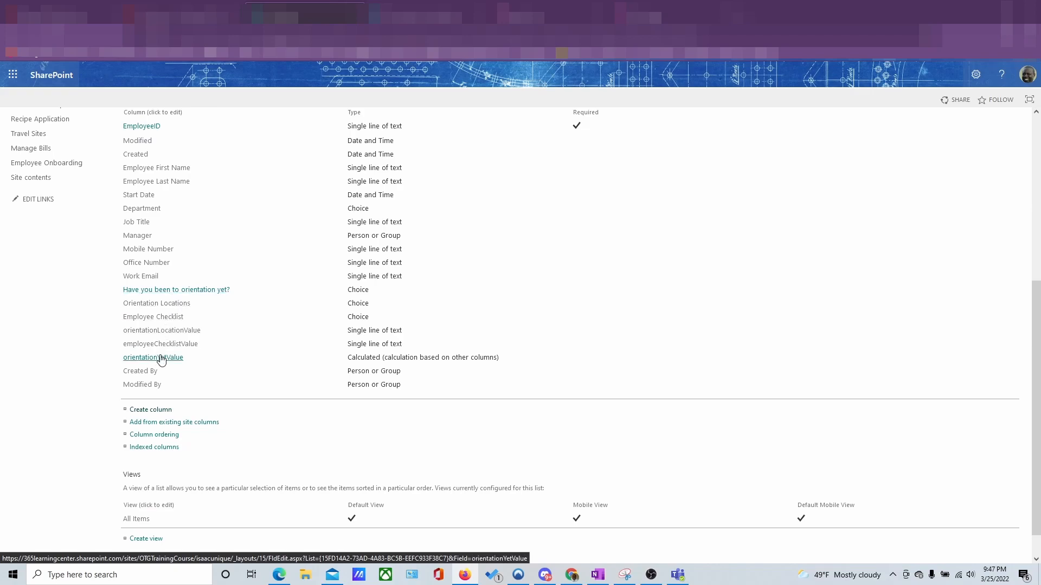
{"action": "left_click", "coordinate": [198, 333]}
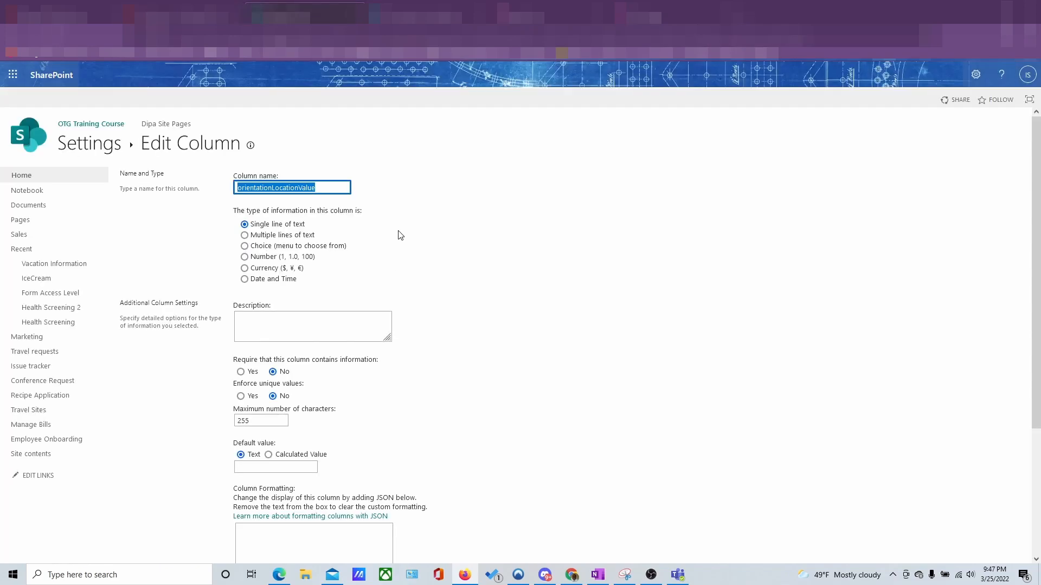
{"action": "right_click", "coordinate": [298, 189]}
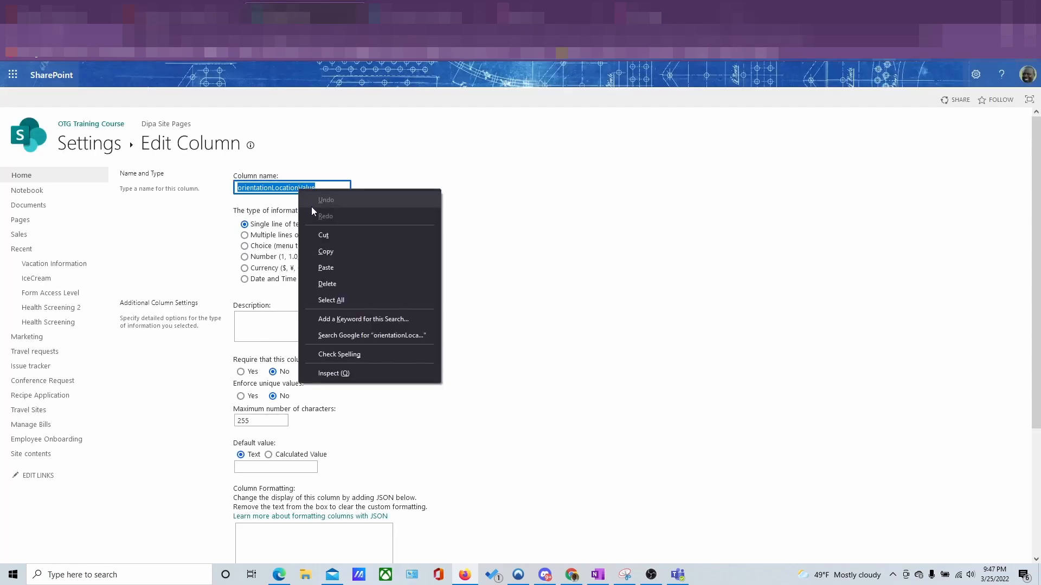
{"action": "left_click", "coordinate": [331, 251]}
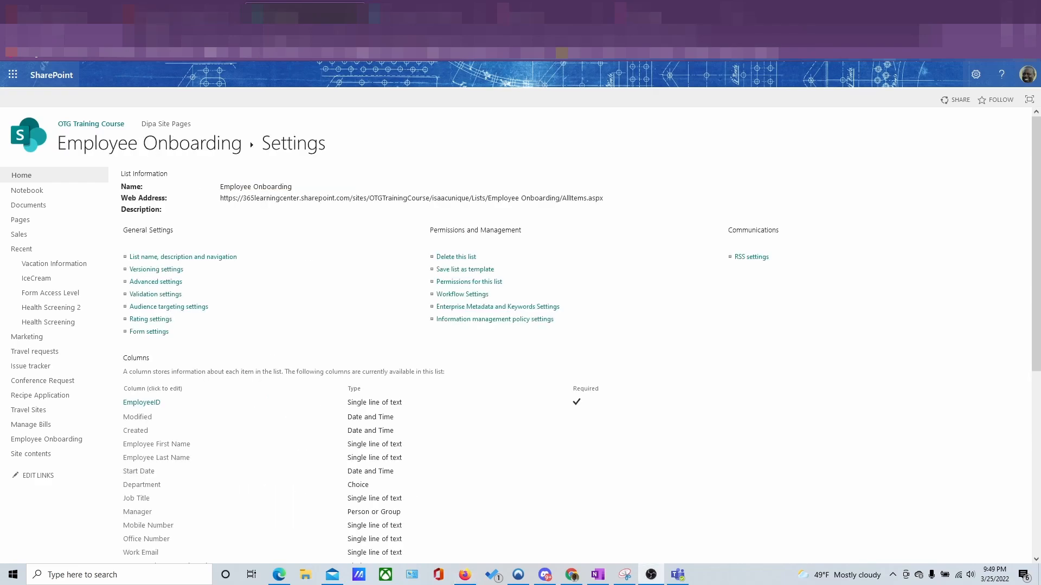
Return from the settings page to the Employee Onboarding list and switch it to grid editing.
{"action": "scroll", "coordinate": [4, 477], "scroll_direction": "down", "scroll_amount": 5}
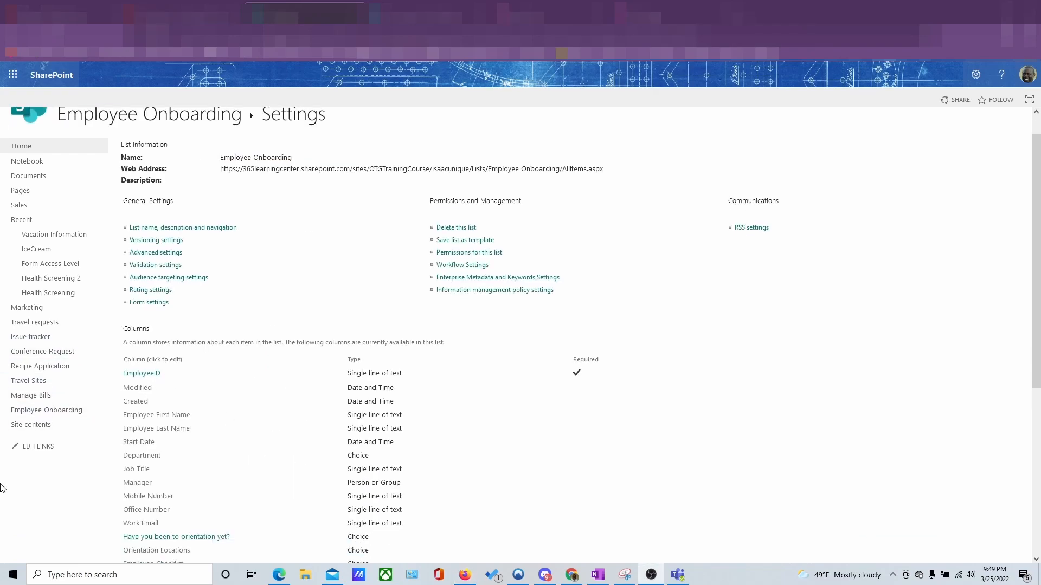
{"action": "scroll", "coordinate": [395, 342], "scroll_direction": "up", "scroll_amount": 1}
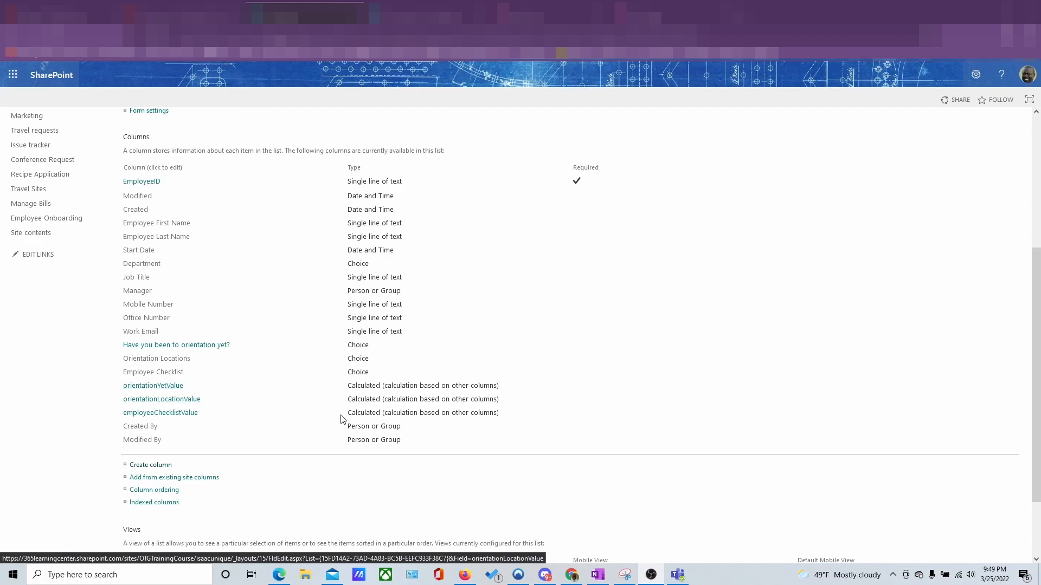
{"action": "scroll", "coordinate": [597, 305], "scroll_direction": "up", "scroll_amount": 1}
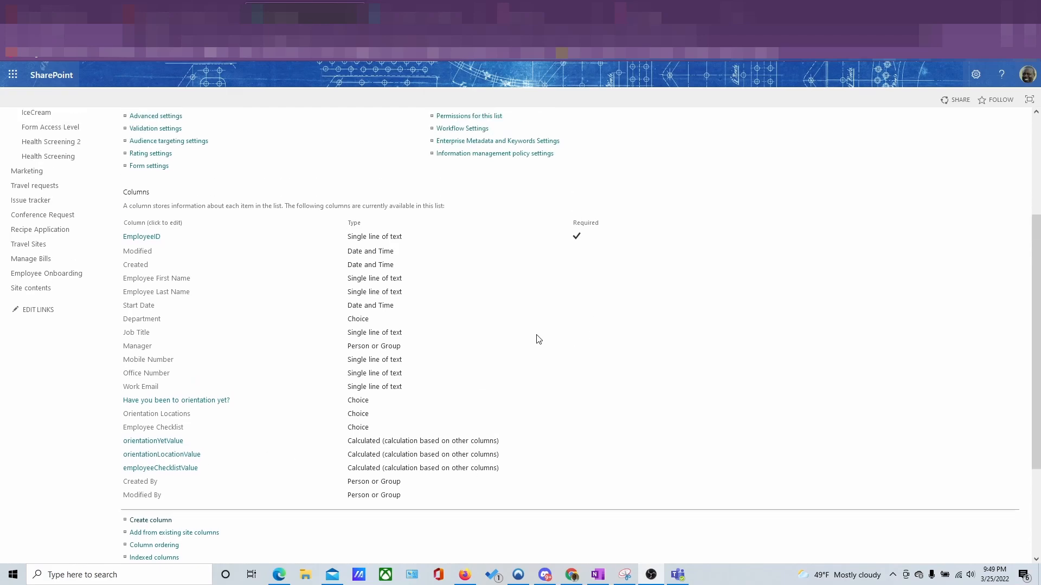
{"action": "scroll", "coordinate": [517, 350], "scroll_direction": "down", "scroll_amount": 3}
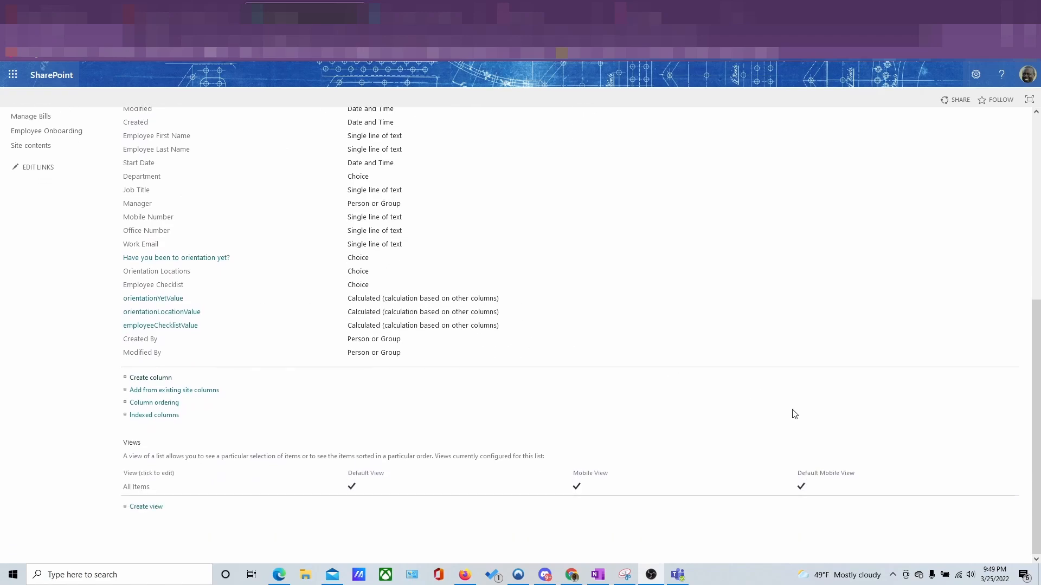
{"action": "scroll", "coordinate": [787, 412], "scroll_direction": "up", "scroll_amount": 6}
{"action": "left_click", "coordinate": [147, 149]}
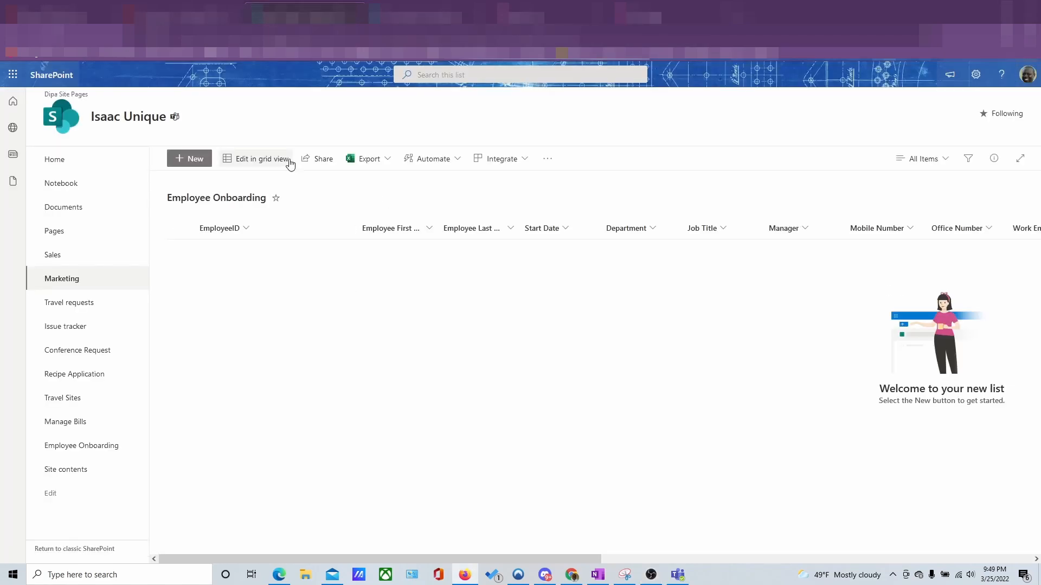
{"action": "left_click", "coordinate": [256, 165]}
Add a new item to the list with Mclean VA as its Orientation Locations value.
{"action": "left_click_drag", "start_coordinate": [390, 559], "coordinate": [815, 584]}
{"action": "left_click", "coordinate": [518, 257]}
{"action": "left_click", "coordinate": [507, 253]}
{"action": "left_click", "coordinate": [477, 276]}
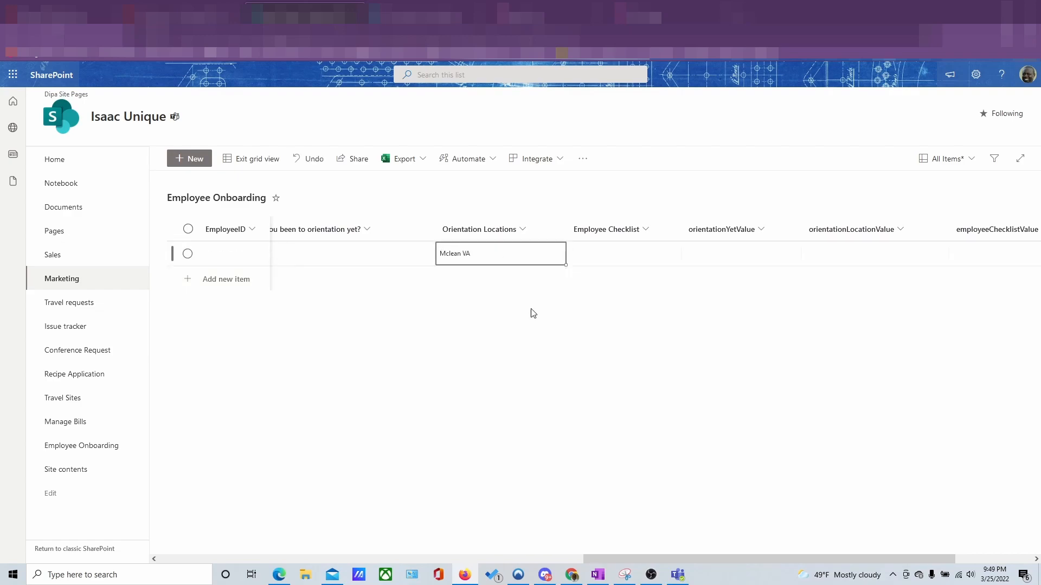
{"action": "left_click", "coordinate": [497, 277]}
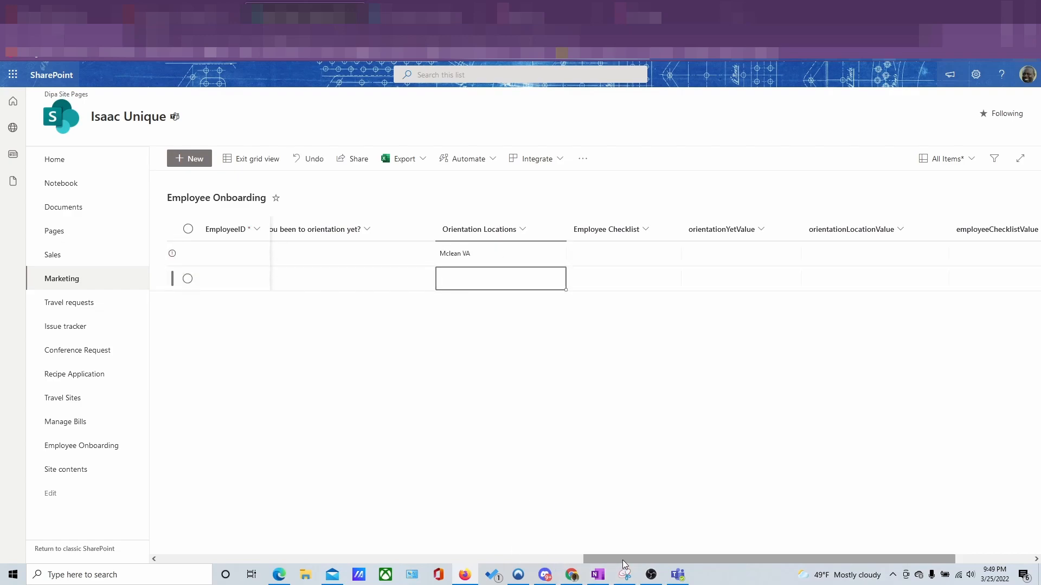
Fill in the new item's EmployeeID and set "Have you been to orientation yet?" to Yes.
{"action": "left_click_drag", "start_coordinate": [650, 559], "coordinate": [727, 559]}
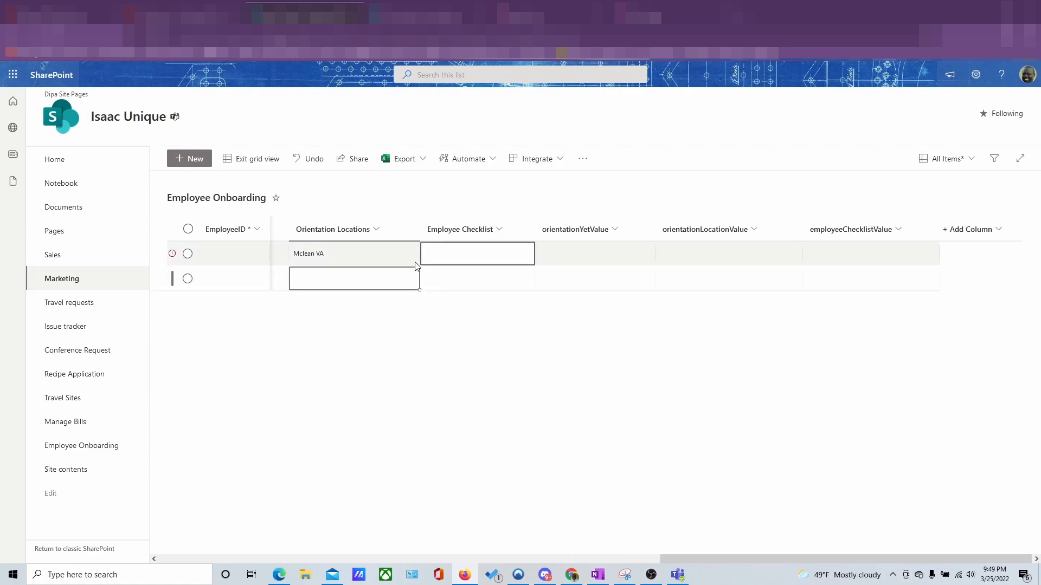
{"action": "left_click", "coordinate": [173, 254]}
{"action": "left_click", "coordinate": [257, 248]}
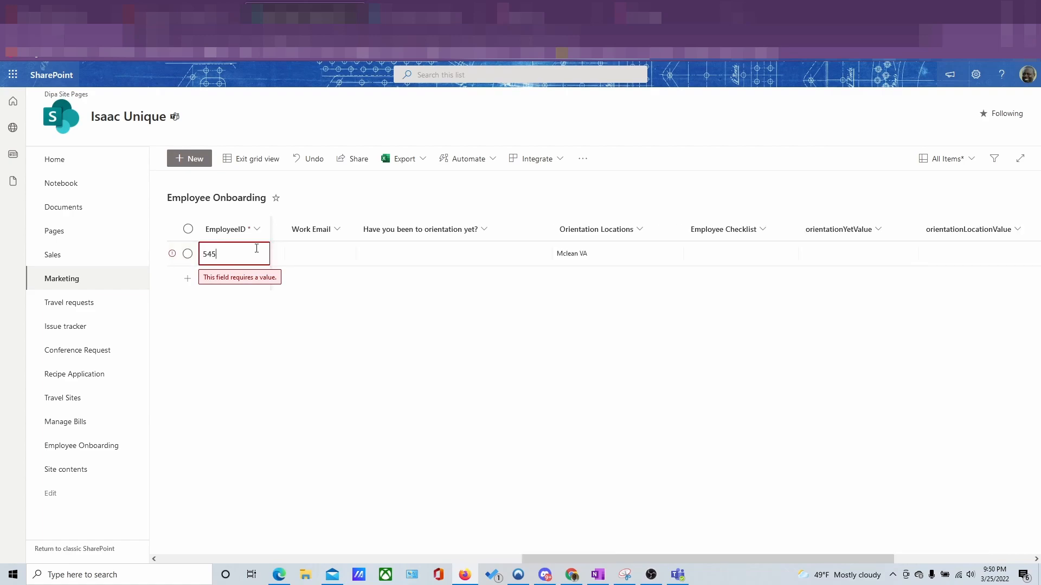
{"action": "type", "text": "5456"}
{"action": "left_click", "coordinate": [413, 259]}
{"action": "left_click", "coordinate": [414, 278]}
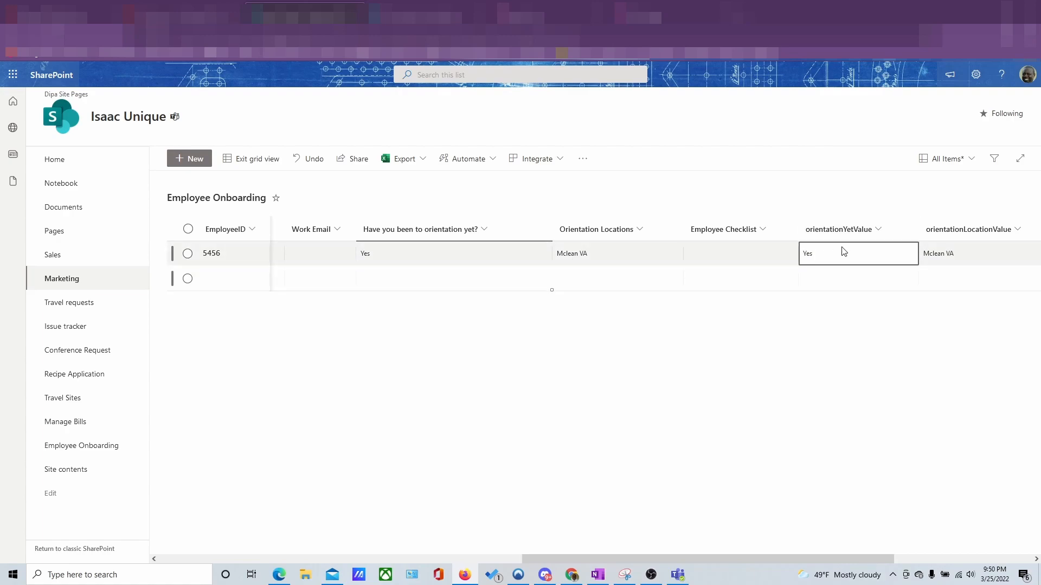
Delete the test item from the Employee Onboarding list.
{"action": "left_click", "coordinate": [258, 251]}
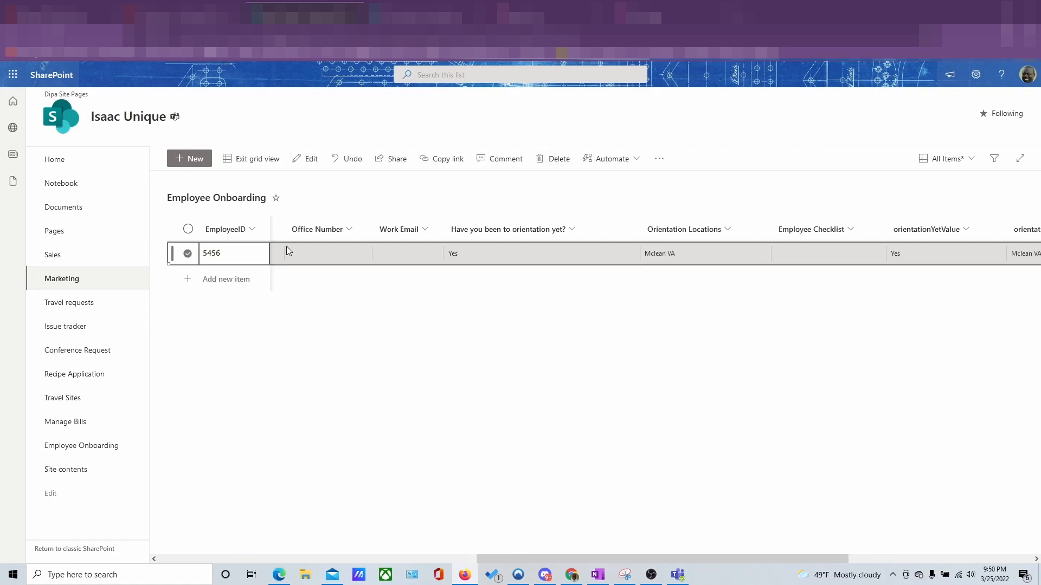
{"action": "left_click", "coordinate": [568, 161]}
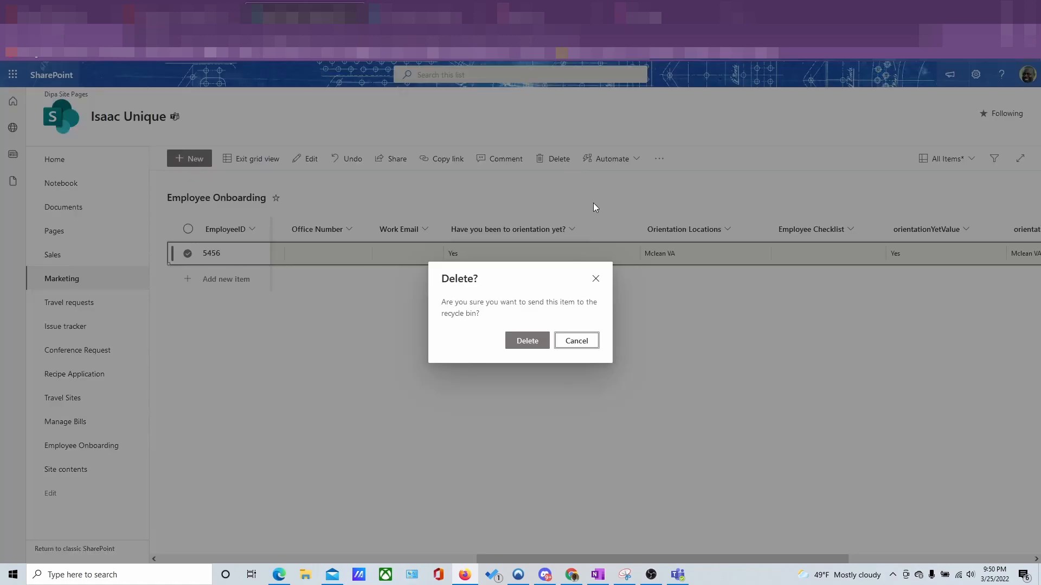
{"action": "left_click", "coordinate": [530, 341]}
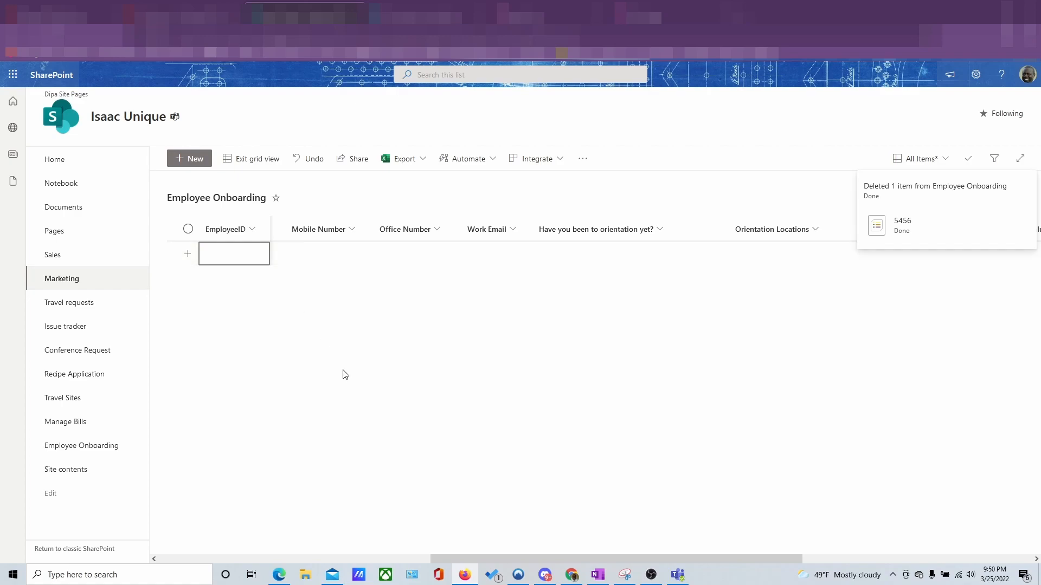
{"action": "left_click_drag", "start_coordinate": [522, 560], "coordinate": [779, 584]}
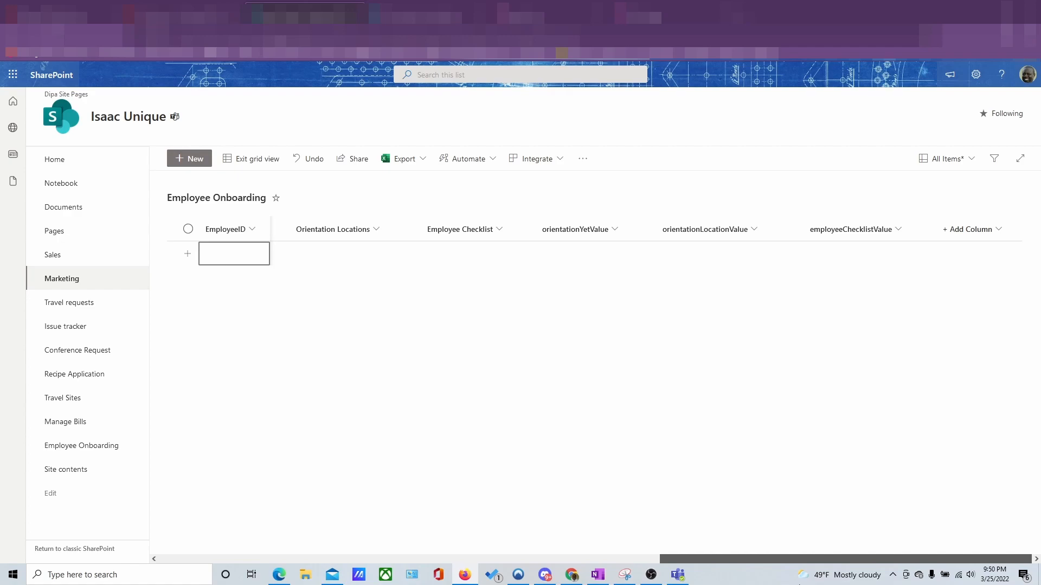
{"action": "left_click_drag", "start_coordinate": [759, 559], "coordinate": [314, 470]}
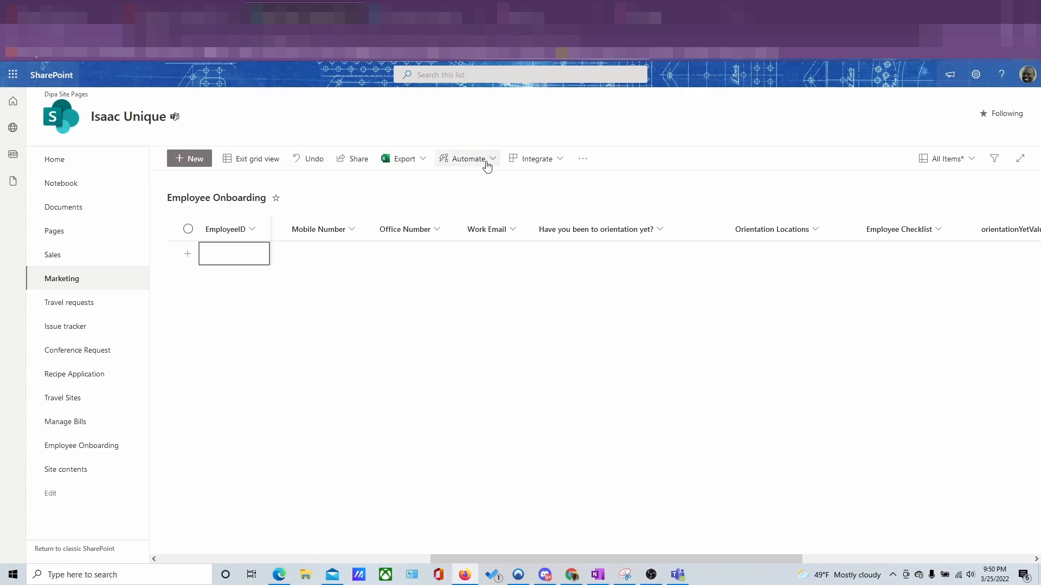
{"action": "left_click", "coordinate": [559, 162]}
{"action": "mouse_move", "coordinate": [553, 186]}
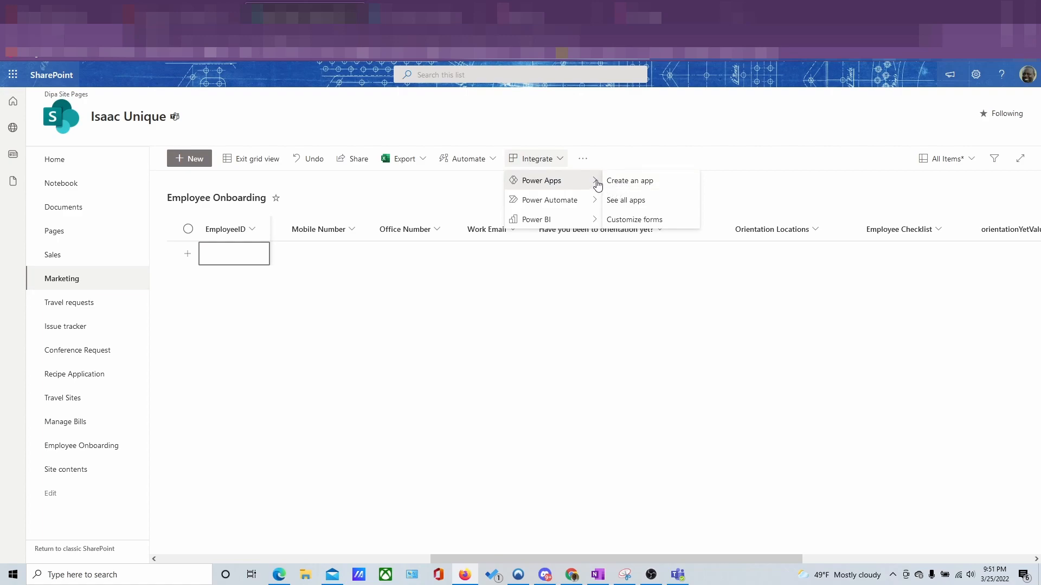
{"action": "left_click", "coordinate": [405, 353]}
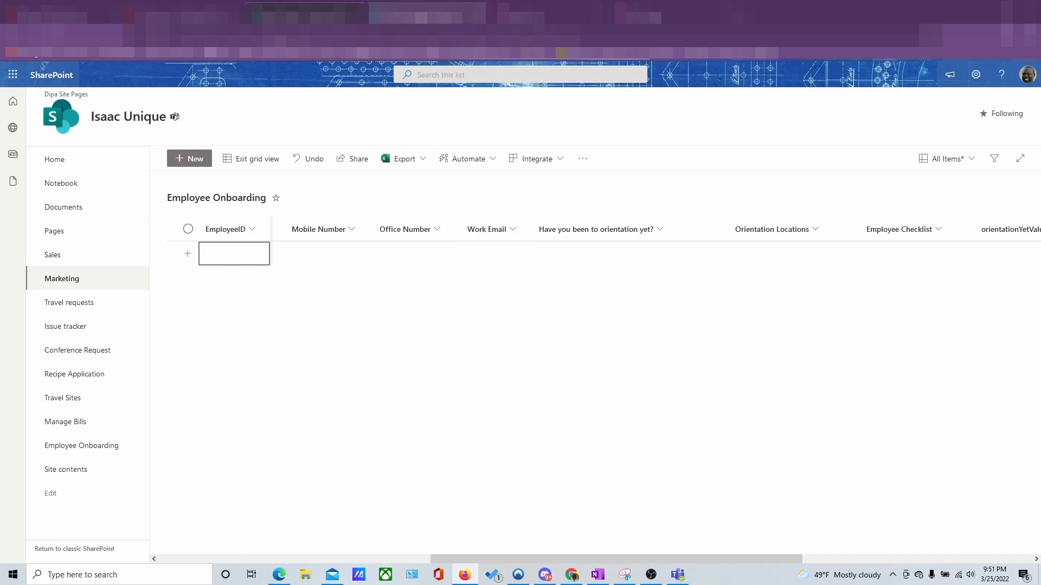
Switch to the Power Apps apps page and create a blank canvas app named Employee Onboarding in Tablet format.
{"action": "left_click", "coordinate": [417, 13]}
{"action": "left_click", "coordinate": [542, 13]}
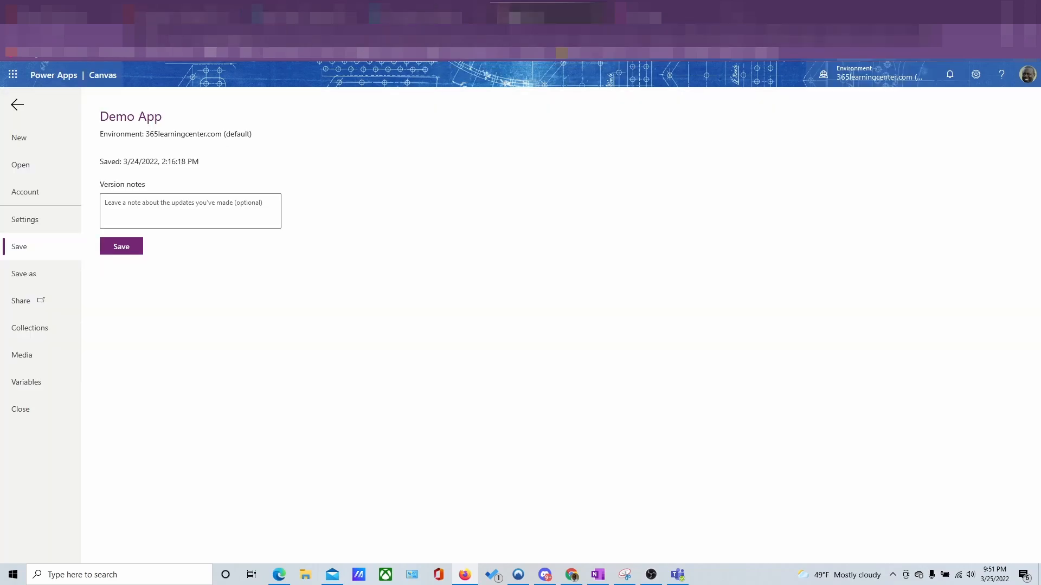
{"action": "left_click", "coordinate": [653, 16]}
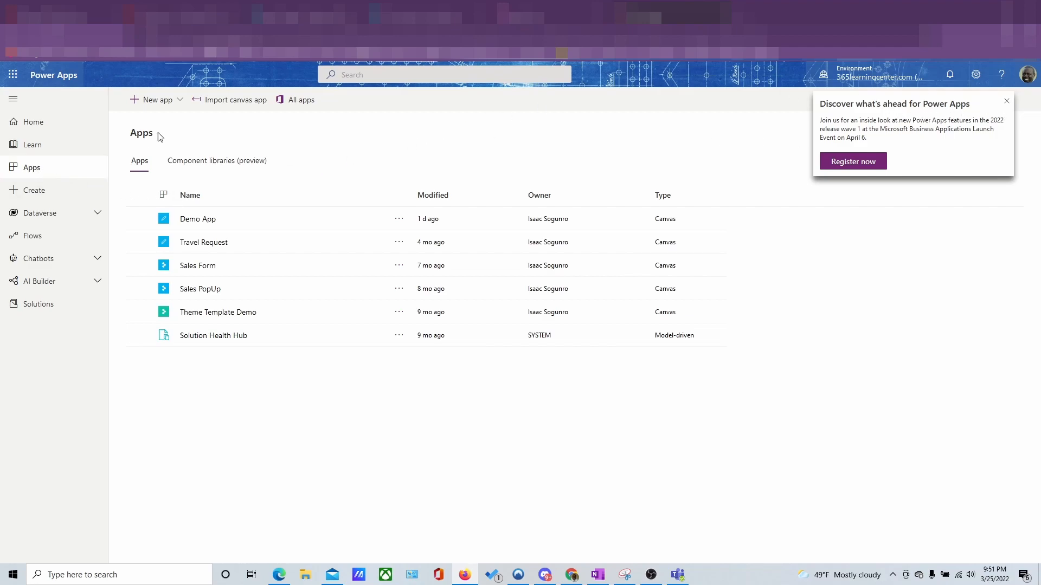
{"action": "left_click", "coordinate": [179, 100]}
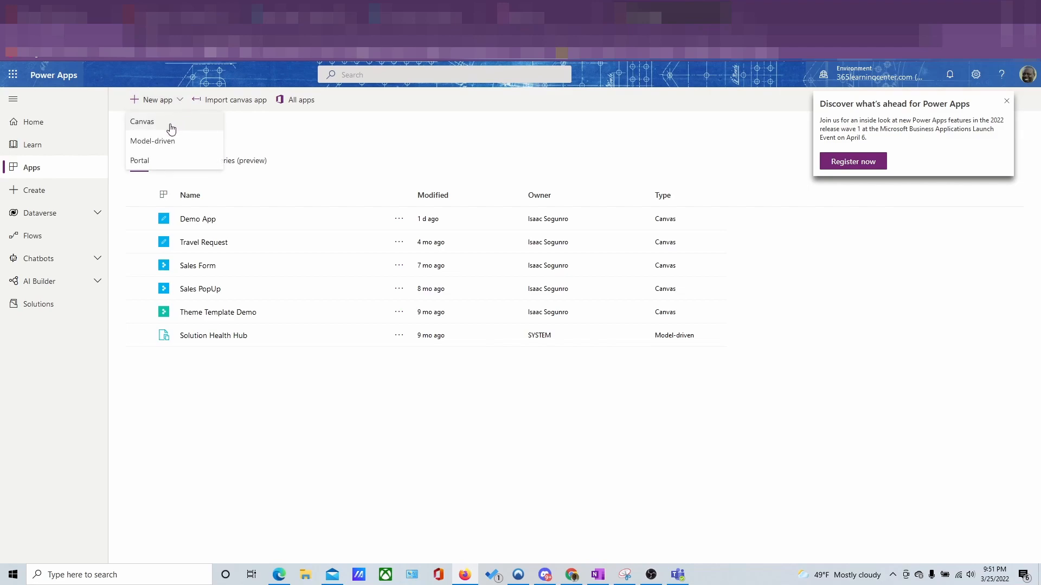
{"action": "left_click", "coordinate": [171, 127]}
{"action": "left_click", "coordinate": [586, 223]}
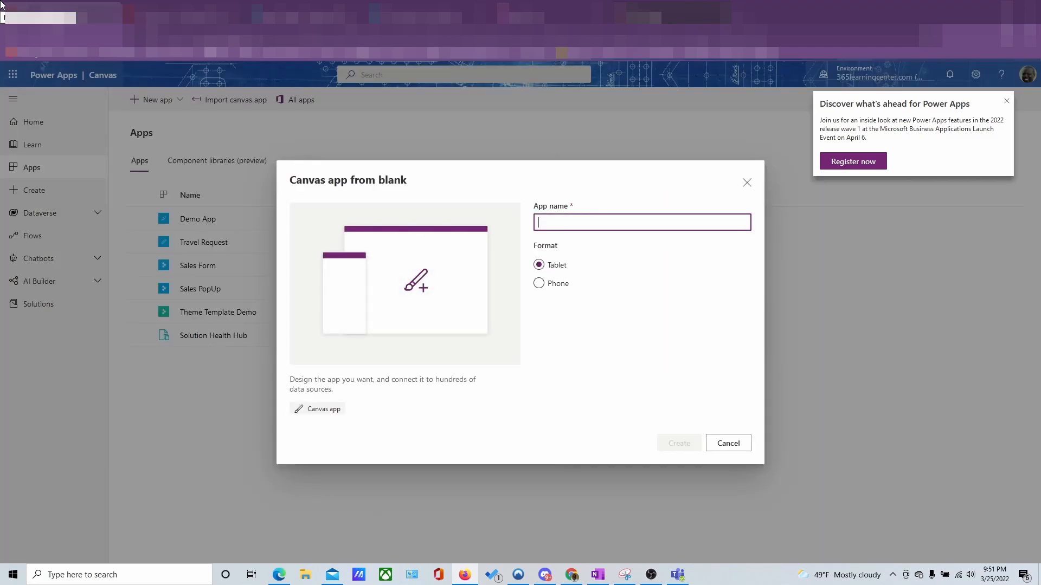
{"action": "type", "text": "Employee Onboarding"}
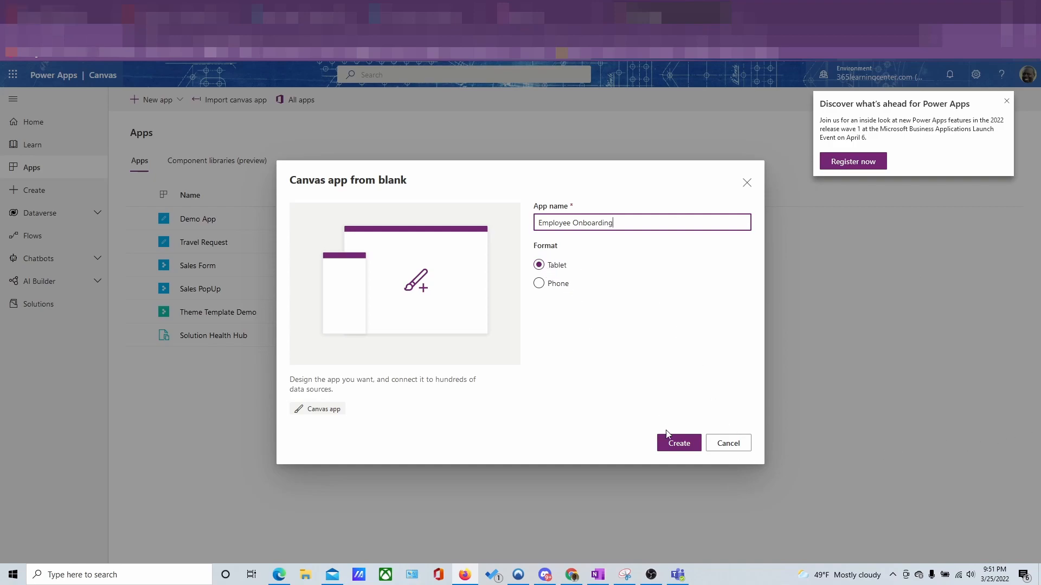
{"action": "left_click", "coordinate": [674, 448]}
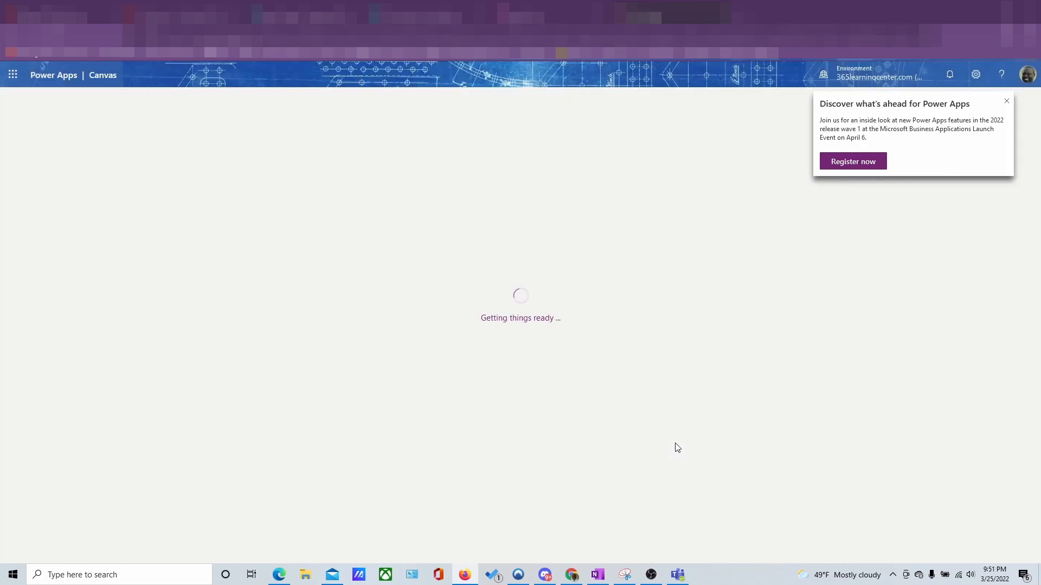
Dismiss the Power Apps announcement and skip the Studio welcome dialog, choosing not to show it again.
{"action": "left_click", "coordinate": [1007, 101]}
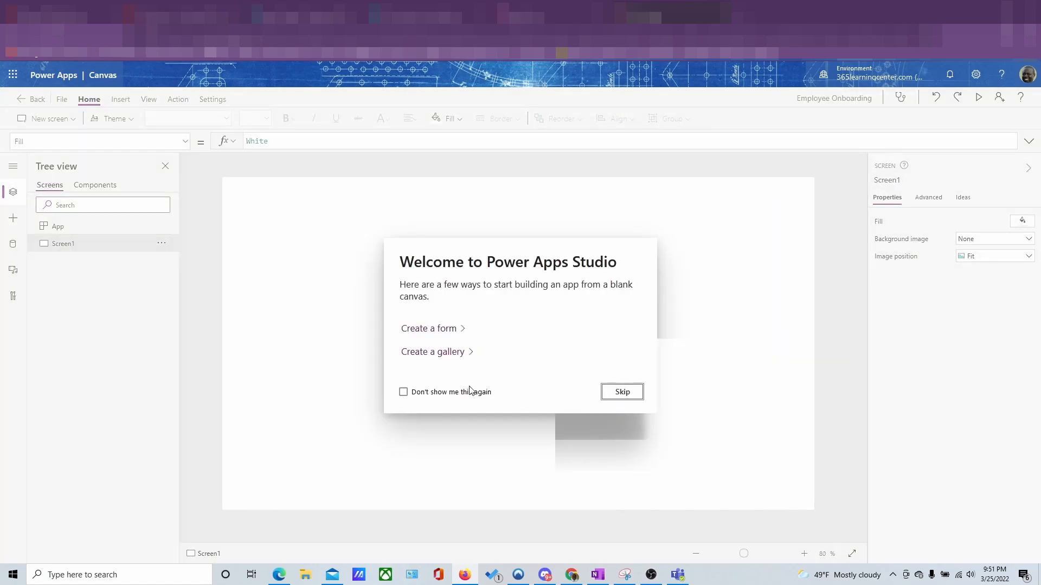
{"action": "left_click", "coordinate": [404, 393]}
{"action": "left_click", "coordinate": [622, 392]}
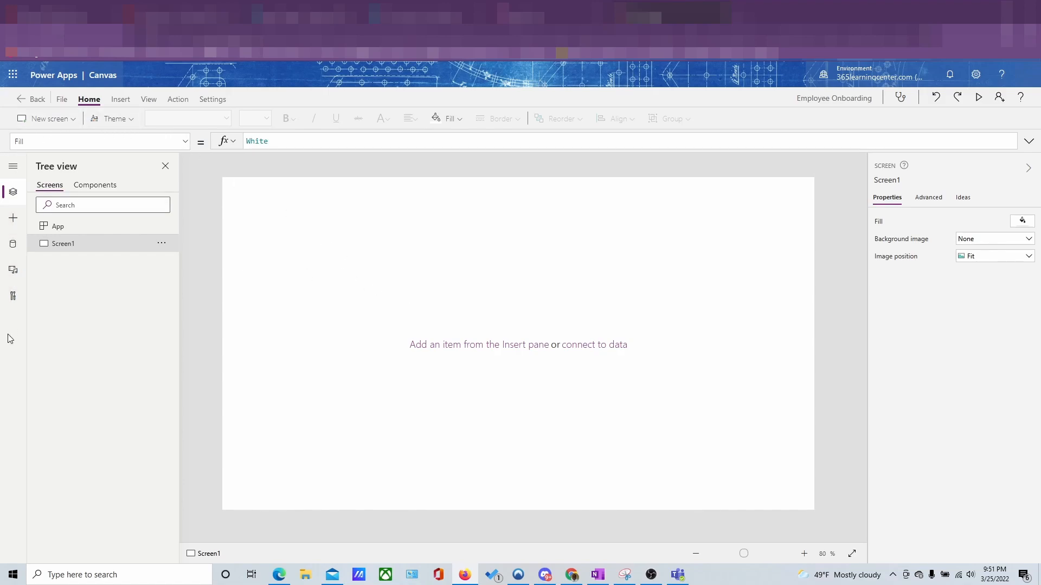
Start adding a data source to the app and expand the list of connectors.
{"action": "left_click", "coordinate": [13, 245]}
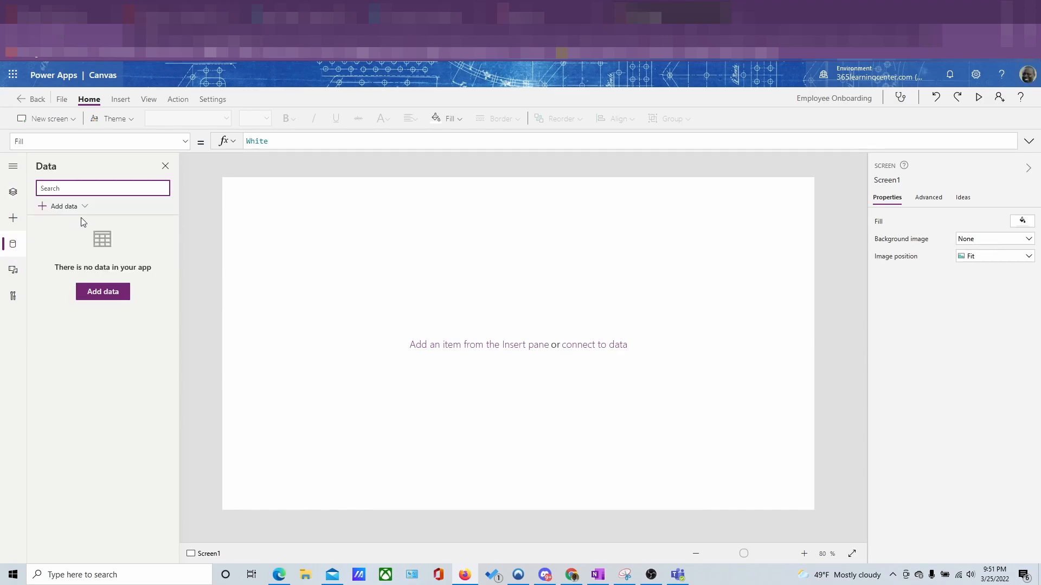
{"action": "left_click", "coordinate": [108, 288]}
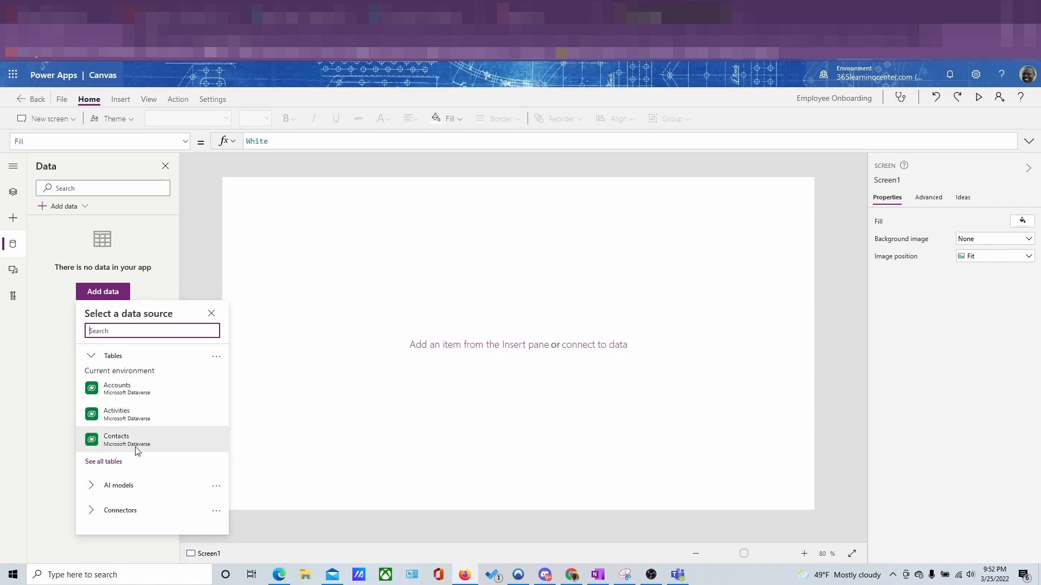
{"action": "left_click", "coordinate": [133, 512]}
{"action": "scroll", "coordinate": [158, 472], "scroll_direction": "down", "scroll_amount": 5}
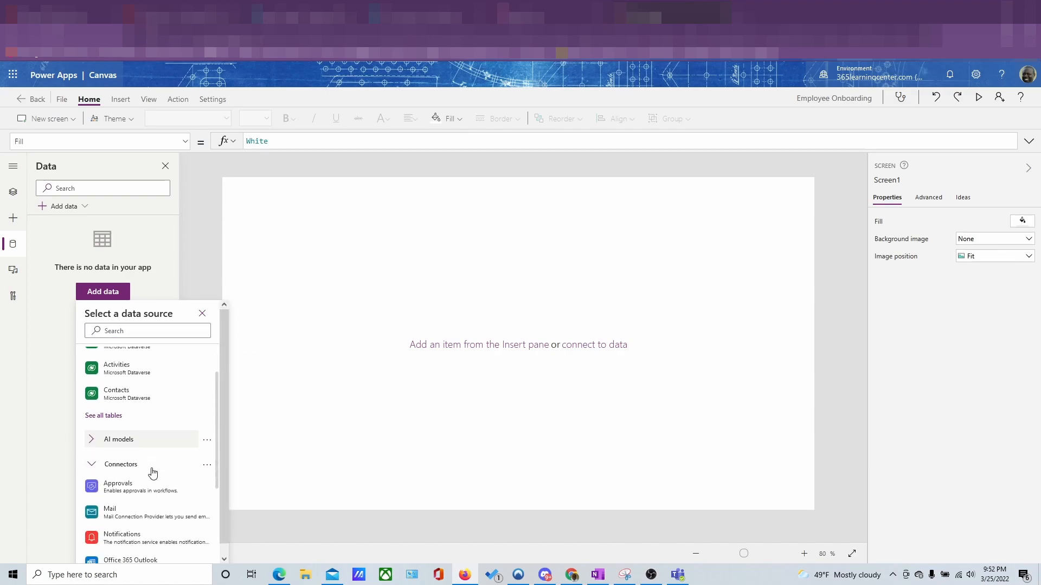
Examine the suggested connectors and the full connector list for available data source types.
{"action": "mouse_move", "coordinate": [131, 506]}
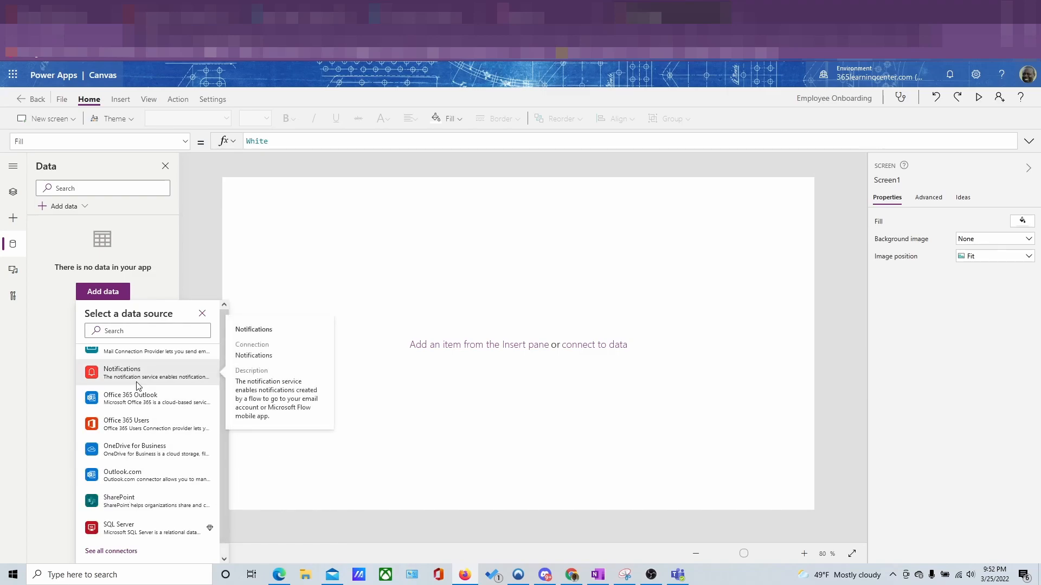
{"action": "scroll", "coordinate": [135, 383], "scroll_direction": "up", "scroll_amount": 3}
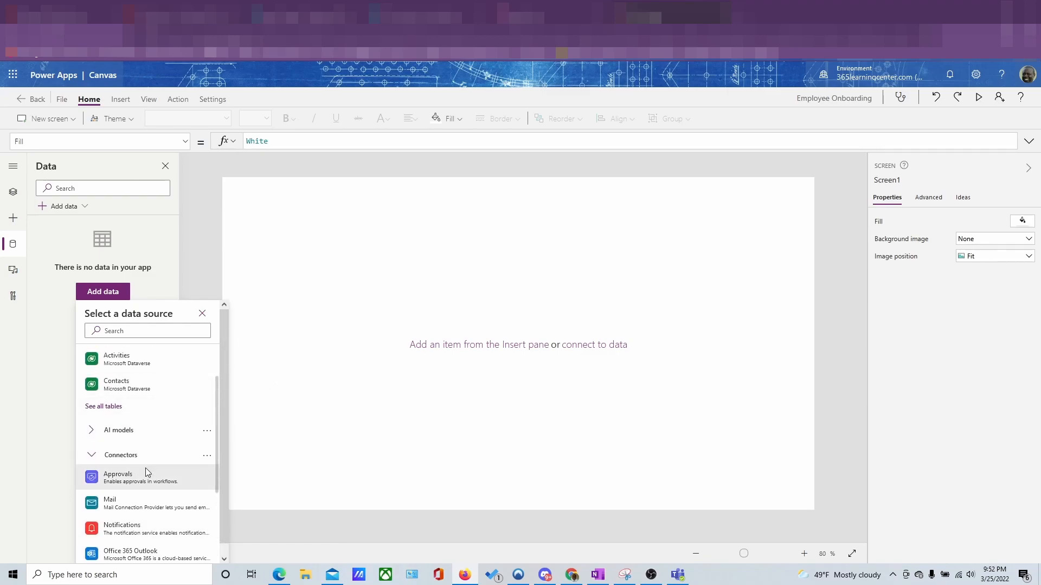
{"action": "scroll", "coordinate": [145, 470], "scroll_direction": "down", "scroll_amount": 1}
{"action": "scroll", "coordinate": [135, 477], "scroll_direction": "down", "scroll_amount": 2}
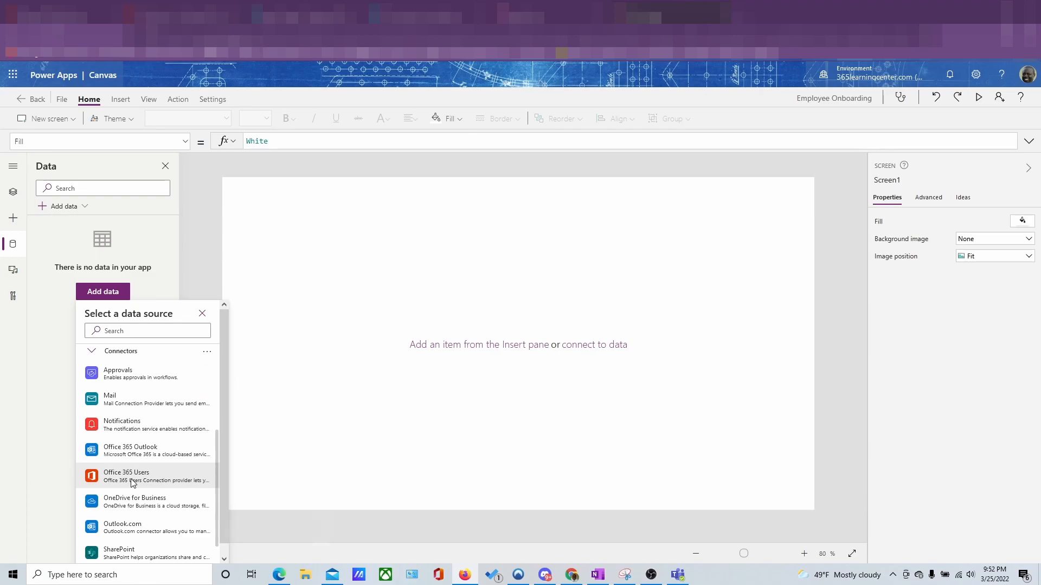
{"action": "mouse_move", "coordinate": [131, 458]}
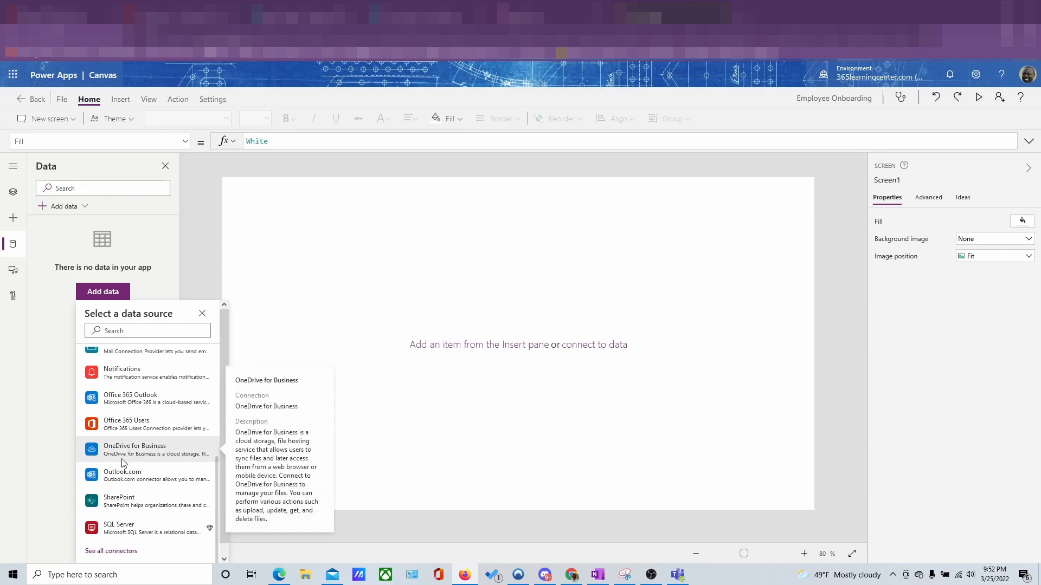
{"action": "scroll", "coordinate": [130, 517], "scroll_direction": "down", "scroll_amount": 1}
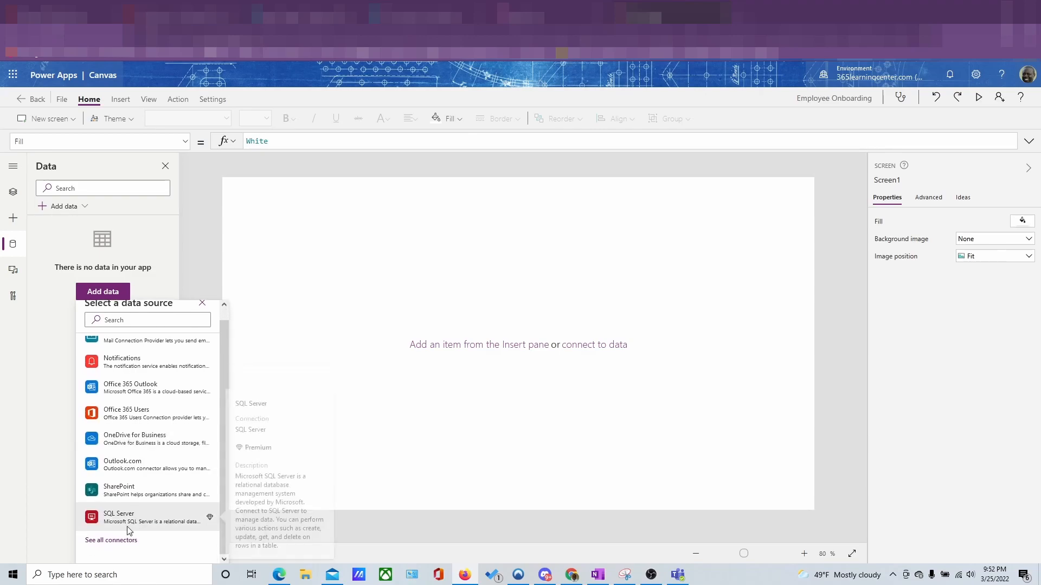
{"action": "left_click", "coordinate": [125, 541]}
{"action": "scroll", "coordinate": [154, 472], "scroll_direction": "down", "scroll_amount": 3}
{"action": "mouse_move", "coordinate": [155, 472]}
{"action": "scroll", "coordinate": [155, 473], "scroll_direction": "up", "scroll_amount": 3}
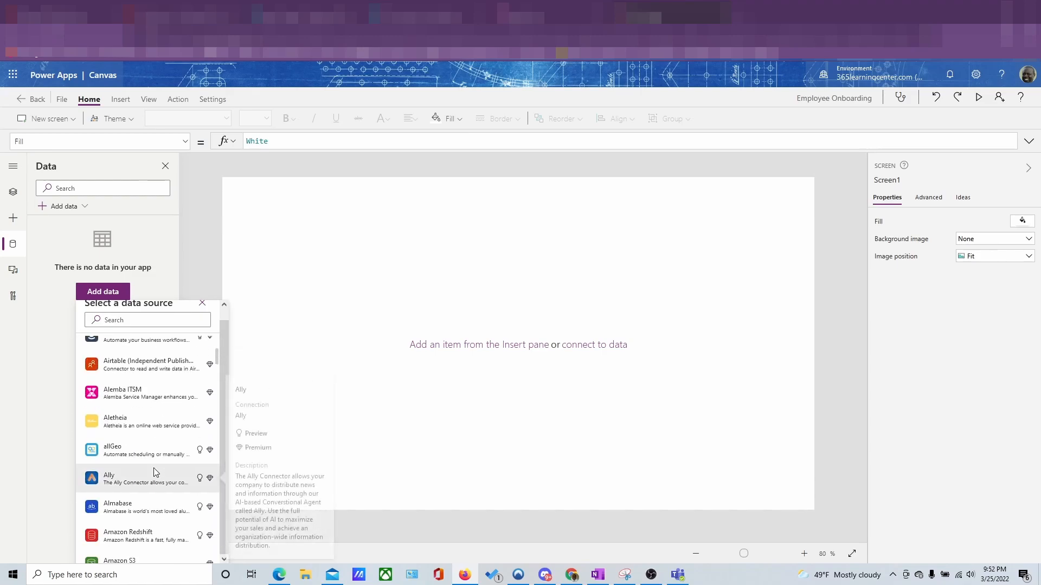
{"action": "scroll", "coordinate": [146, 474], "scroll_direction": "up", "scroll_amount": 3}
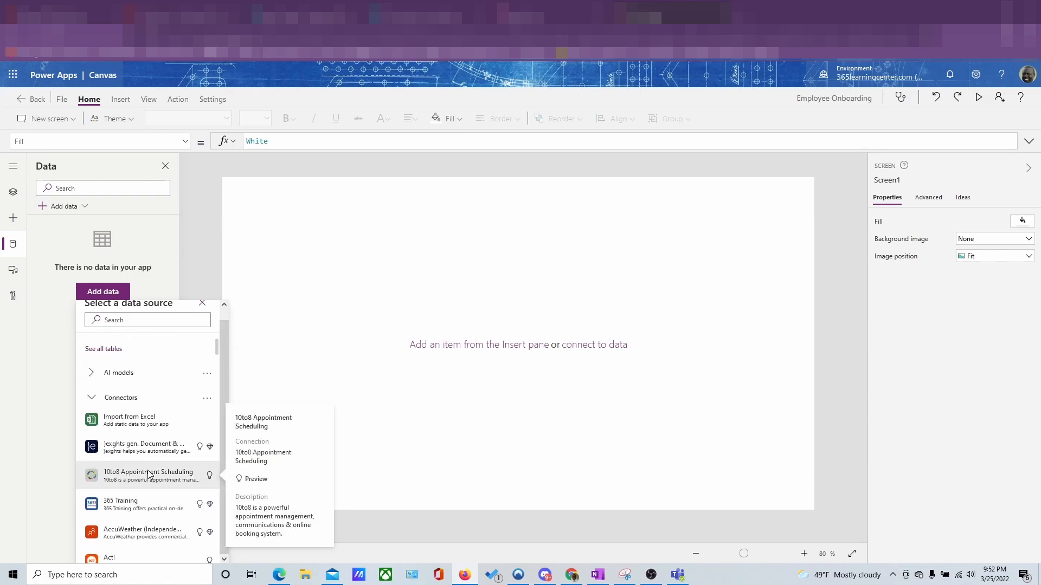
{"action": "scroll", "coordinate": [145, 455], "scroll_direction": "up", "scroll_amount": 2}
Search the data sources for "sharepoi" and choose the first existing SharePoint connection.
{"action": "left_click", "coordinate": [138, 321]}
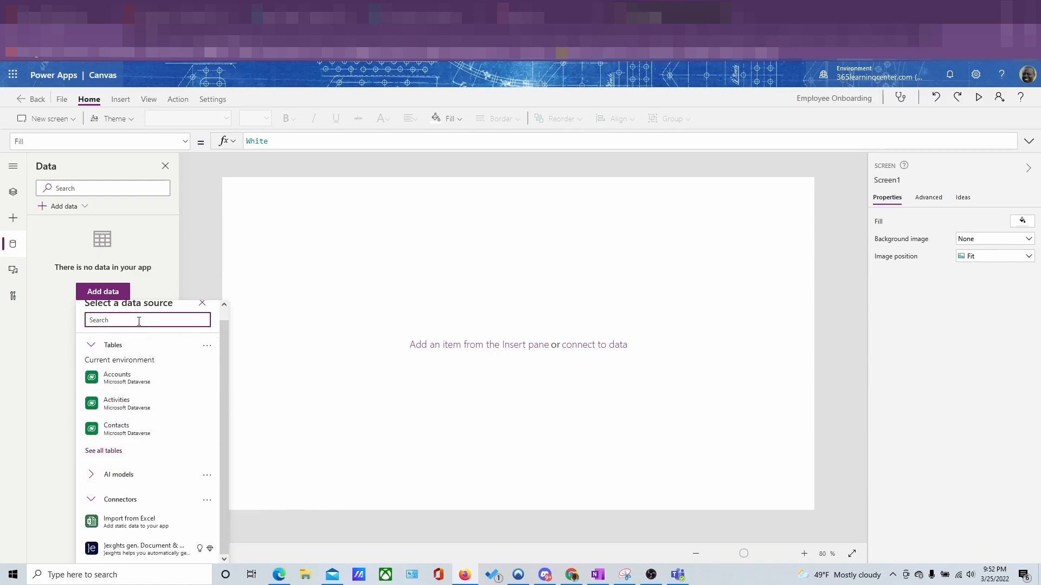
{"action": "type", "text": "share"}
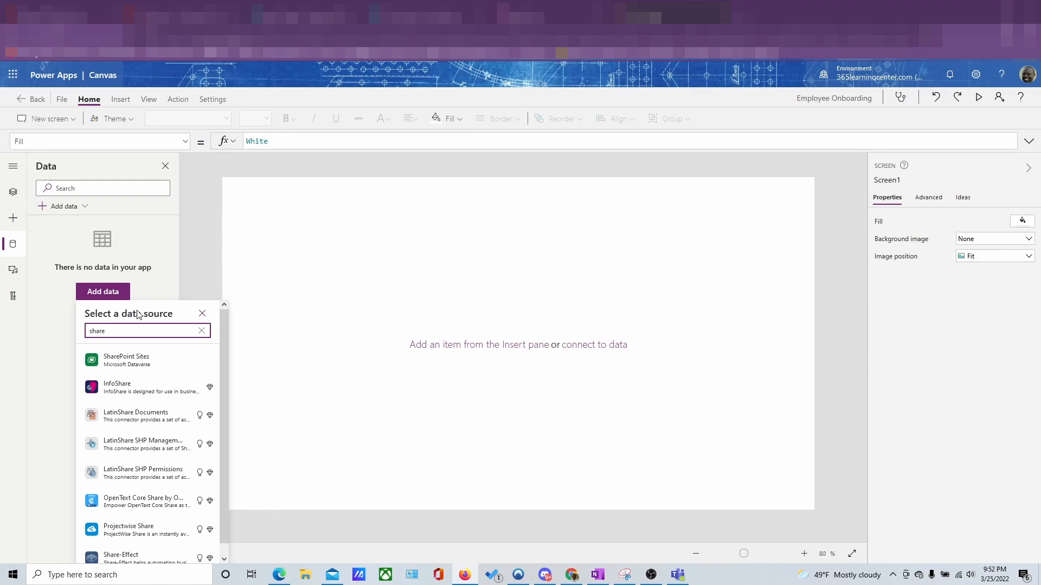
{"action": "type", "text": "poi"}
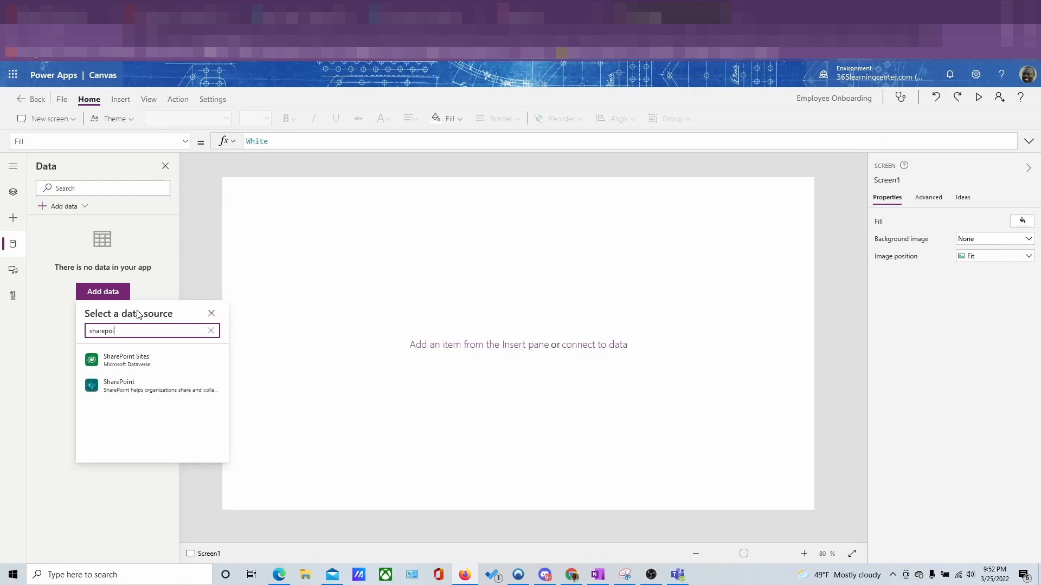
{"action": "mouse_move", "coordinate": [136, 367]}
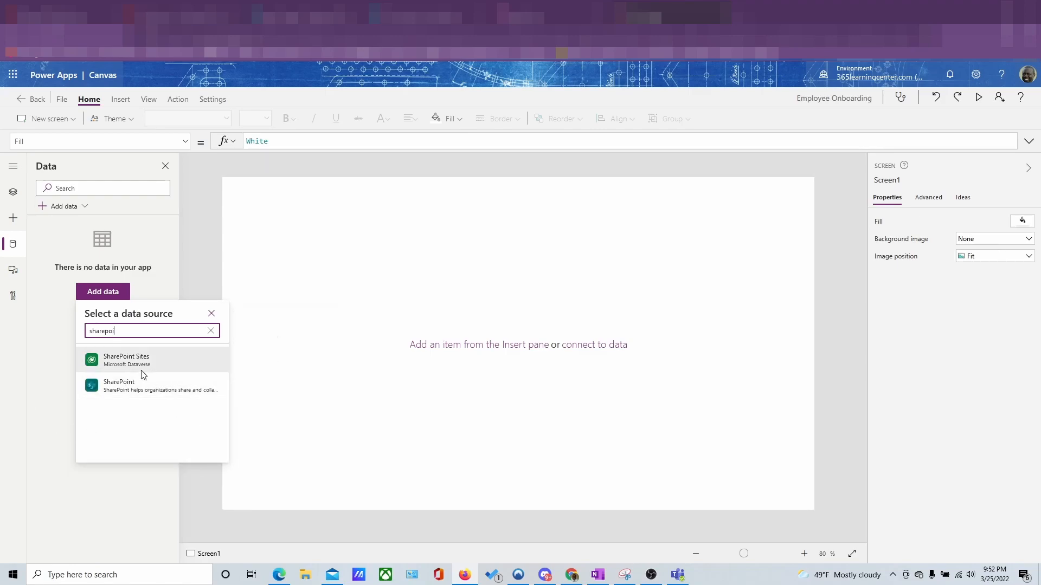
{"action": "left_click", "coordinate": [130, 389]}
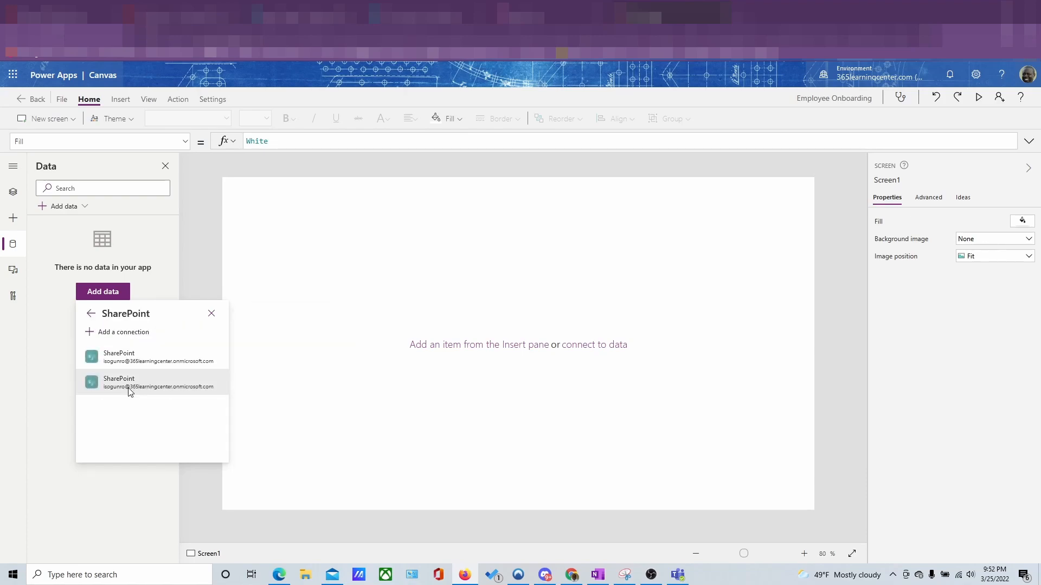
{"action": "left_click", "coordinate": [143, 360]}
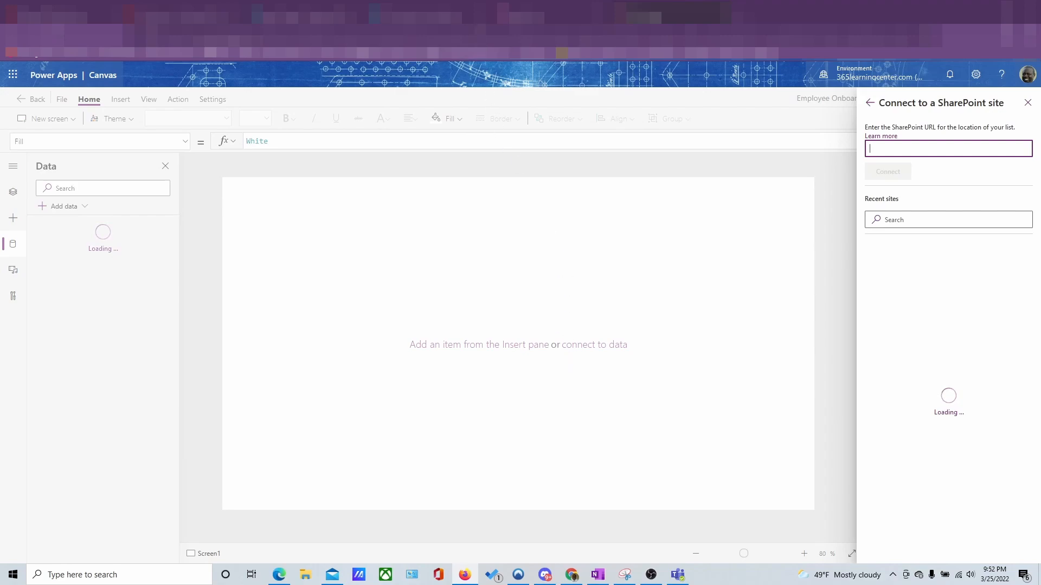
Switch to the Employee Onboarding list in SharePoint and copy the site portion of its URL.
{"action": "left_click", "coordinate": [421, 17]}
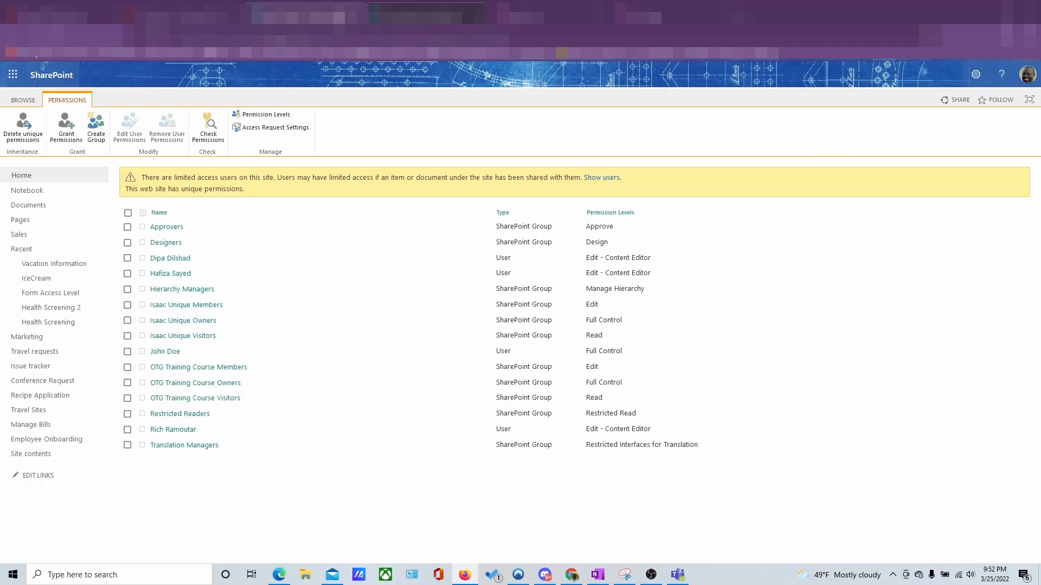
{"action": "left_click", "coordinate": [317, 16]}
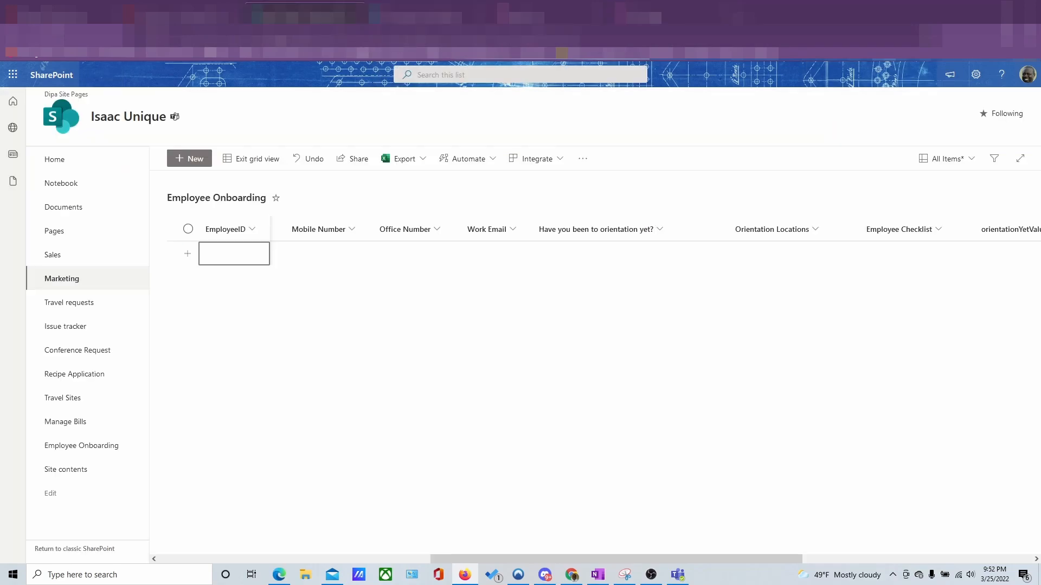
{"action": "left_click", "coordinate": [380, 35]}
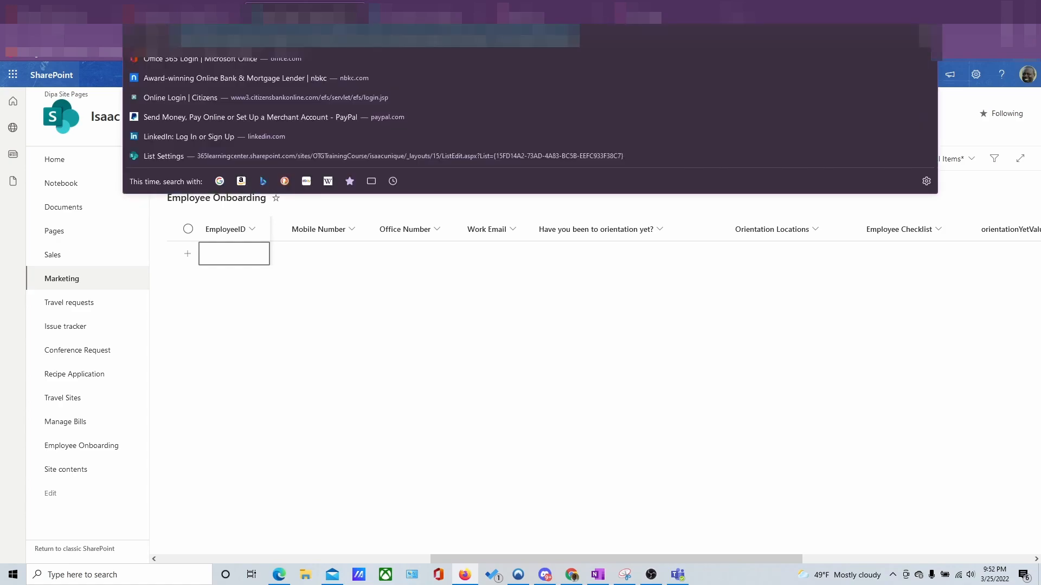
{"action": "left_click", "coordinate": [379, 36]}
{"action": "left_click_drag", "start_coordinate": [437, 37], "coordinate": [171, 37]}
{"action": "right_click", "coordinate": [246, 37]}
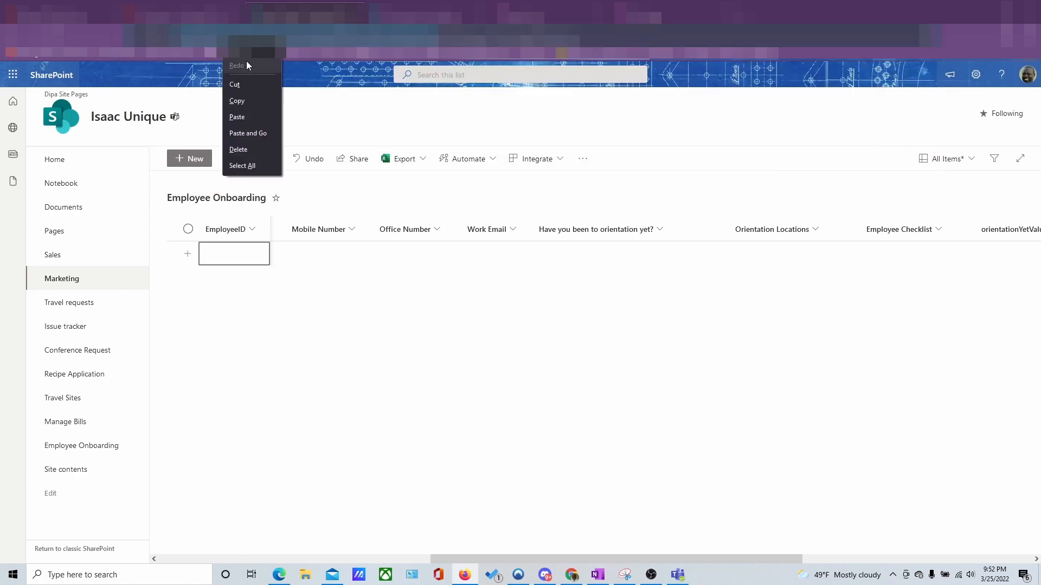
{"action": "left_click", "coordinate": [248, 101]}
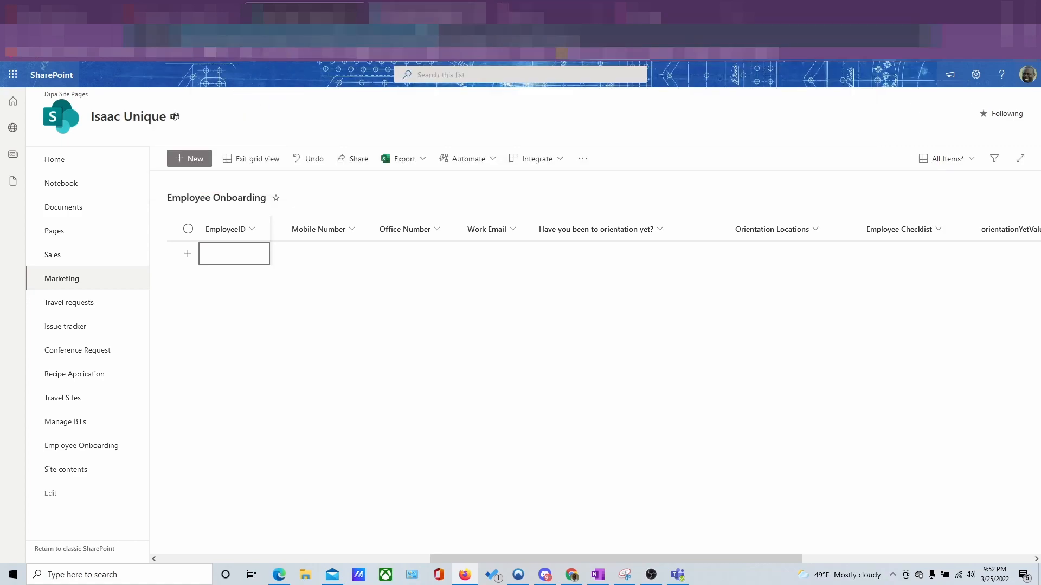
Return to Power Apps, paste the copied SharePoint site URL as the list location and connect to the site.
{"action": "left_click", "coordinate": [548, 14]}
{"action": "left_click", "coordinate": [648, 15]}
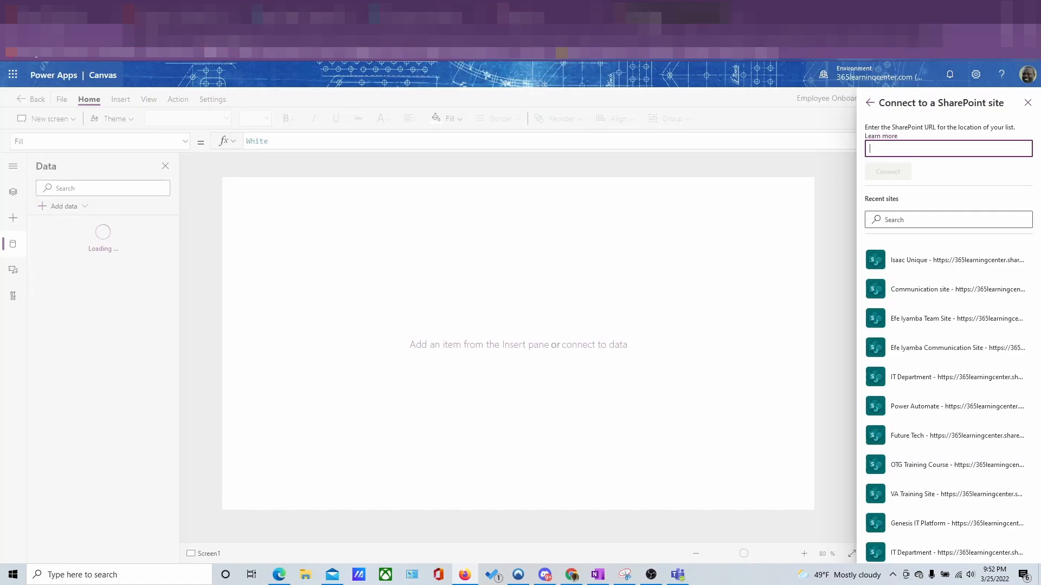
{"action": "right_click", "coordinate": [906, 145]}
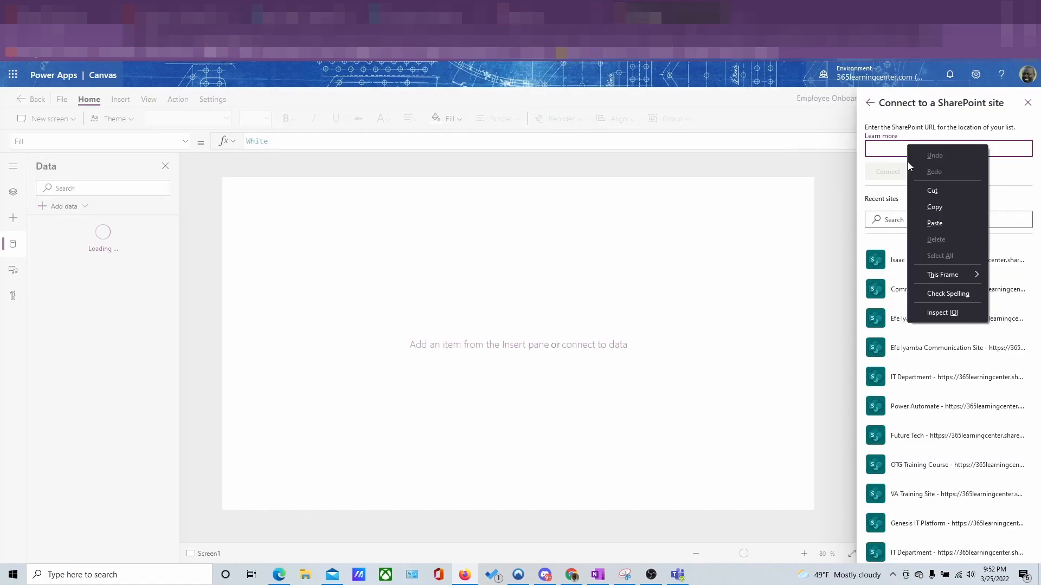
{"action": "left_click", "coordinate": [946, 224]}
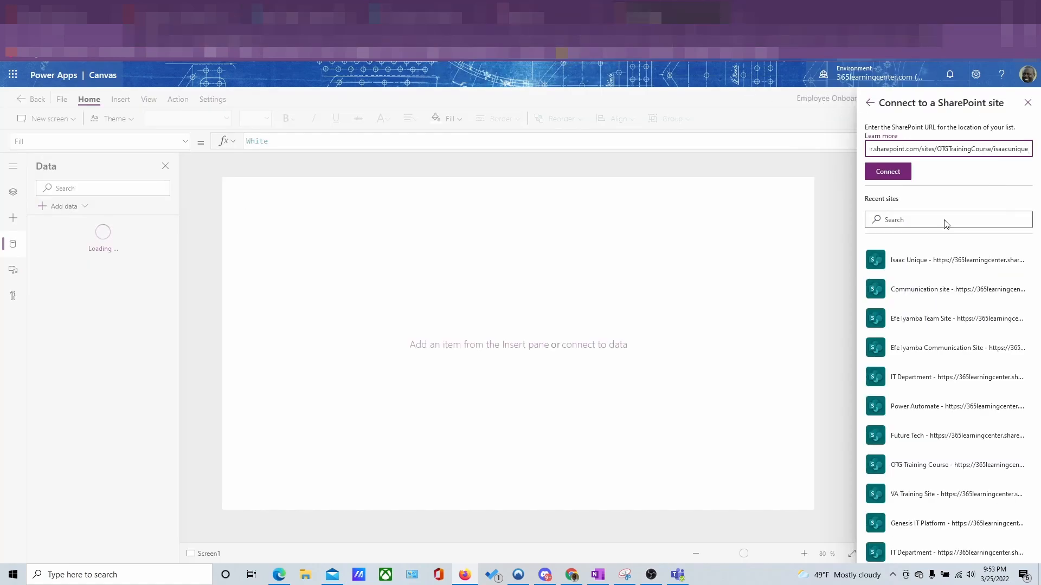
{"action": "left_click", "coordinate": [888, 171]}
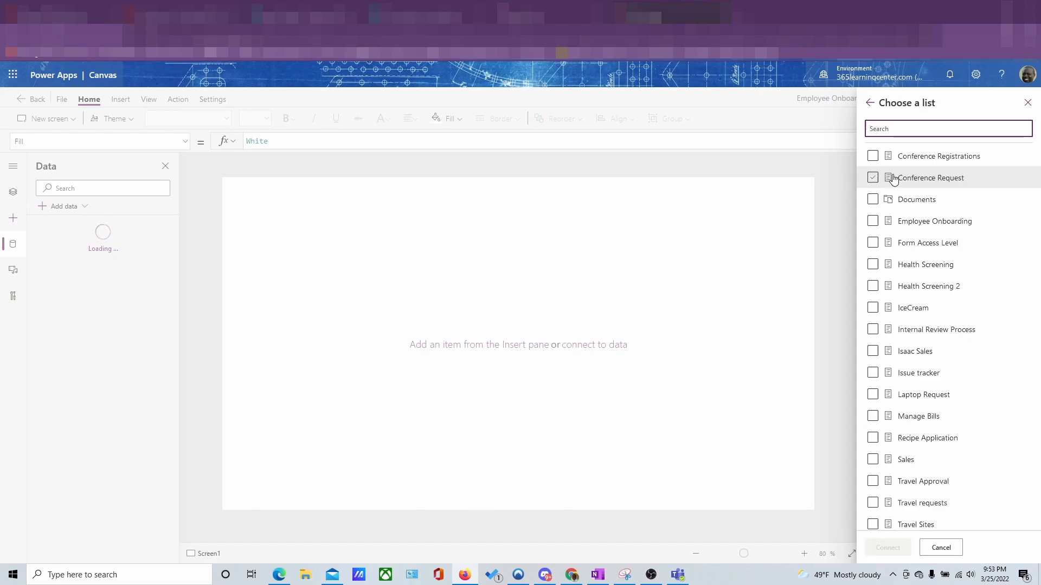
Choose the Employee Onboarding list from the site and connect it to the app.
{"action": "scroll", "coordinate": [906, 278], "scroll_direction": "down", "scroll_amount": 1}
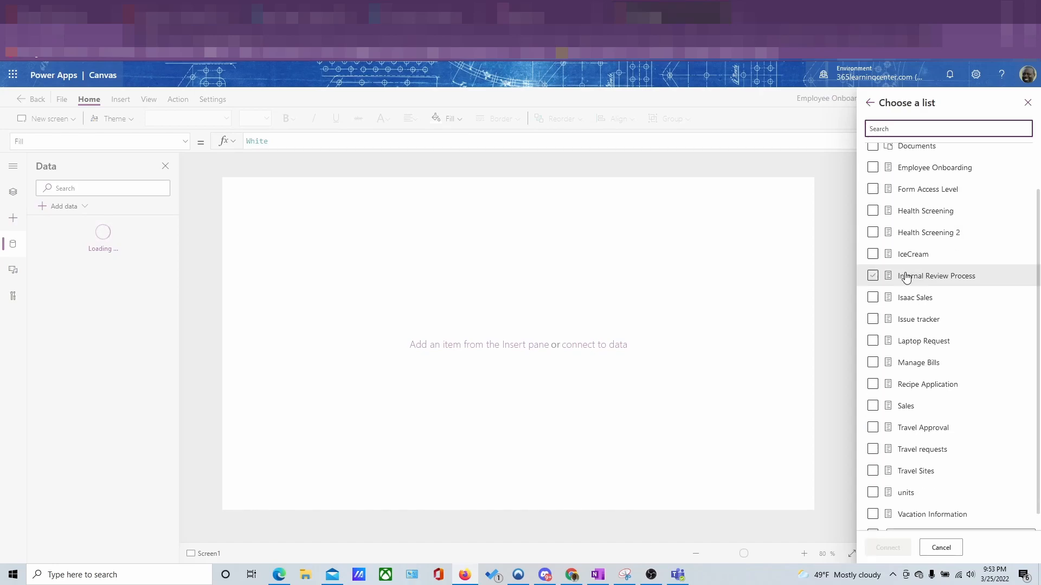
{"action": "scroll", "coordinate": [906, 274], "scroll_direction": "up", "scroll_amount": 1}
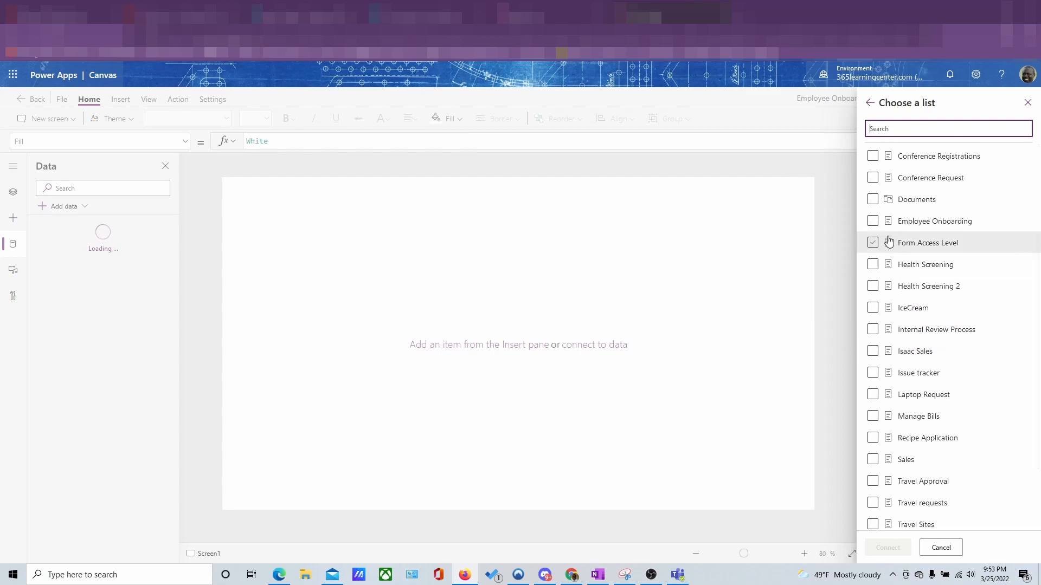
{"action": "left_click", "coordinate": [873, 220]}
{"action": "scroll", "coordinate": [937, 394], "scroll_direction": "down", "scroll_amount": 1}
{"action": "scroll", "coordinate": [936, 392], "scroll_direction": "up", "scroll_amount": 1}
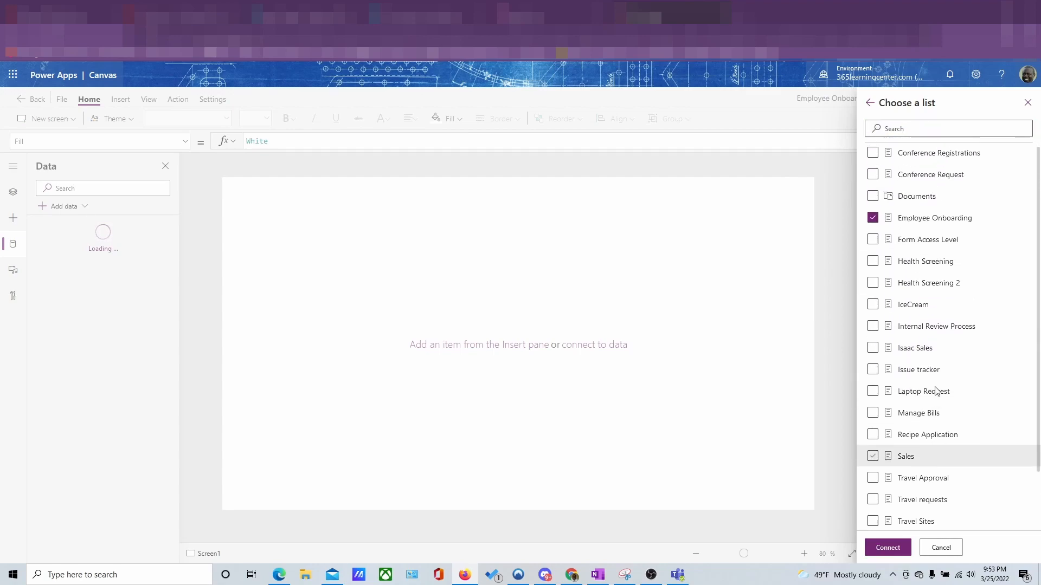
{"action": "left_click", "coordinate": [891, 551]}
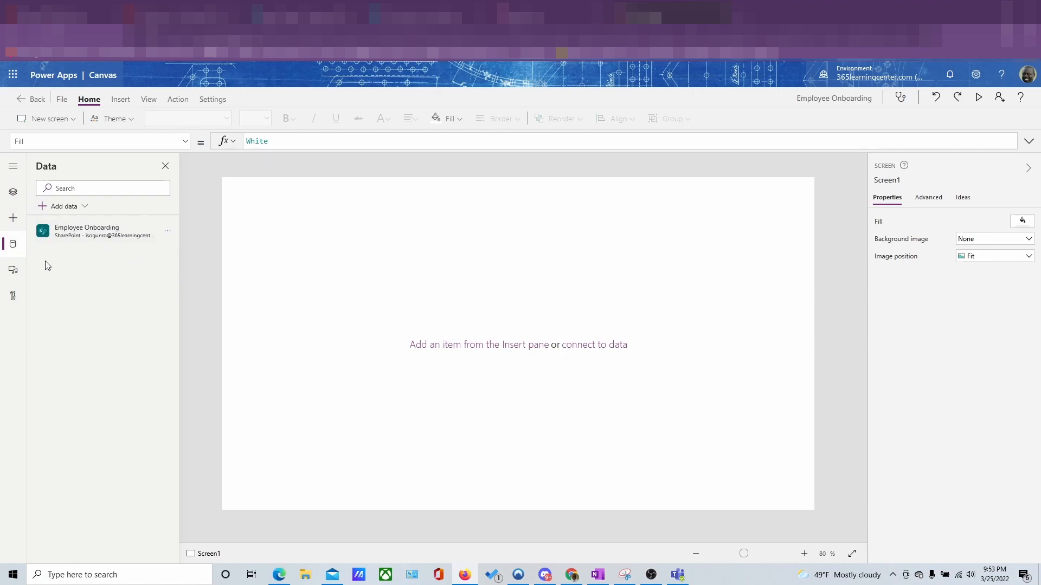
Rename Screen1 as UserForm in the tree view.
{"action": "left_click", "coordinate": [14, 194]}
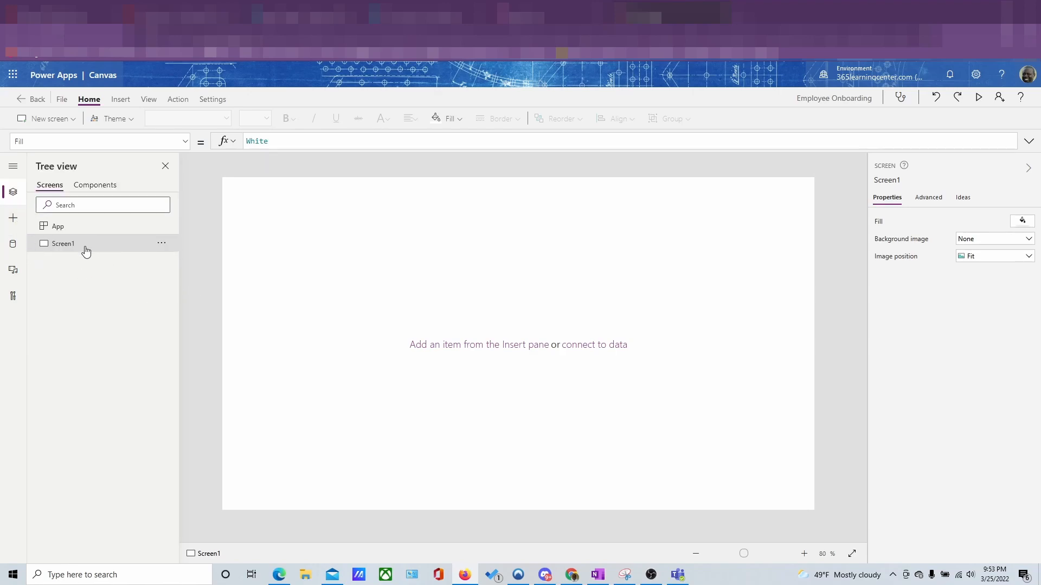
{"action": "left_click", "coordinate": [162, 247]}
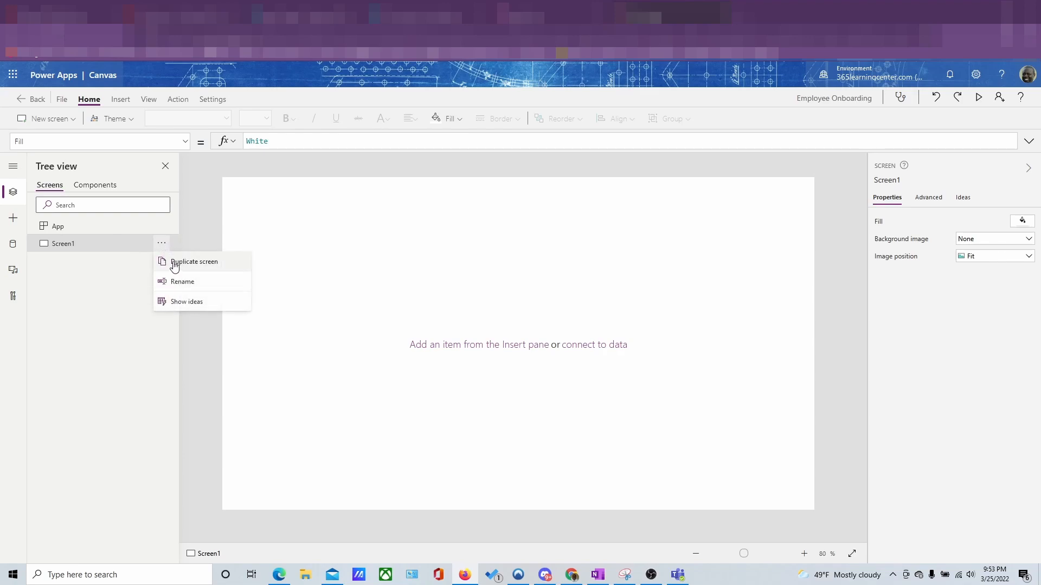
{"action": "left_click", "coordinate": [184, 281]}
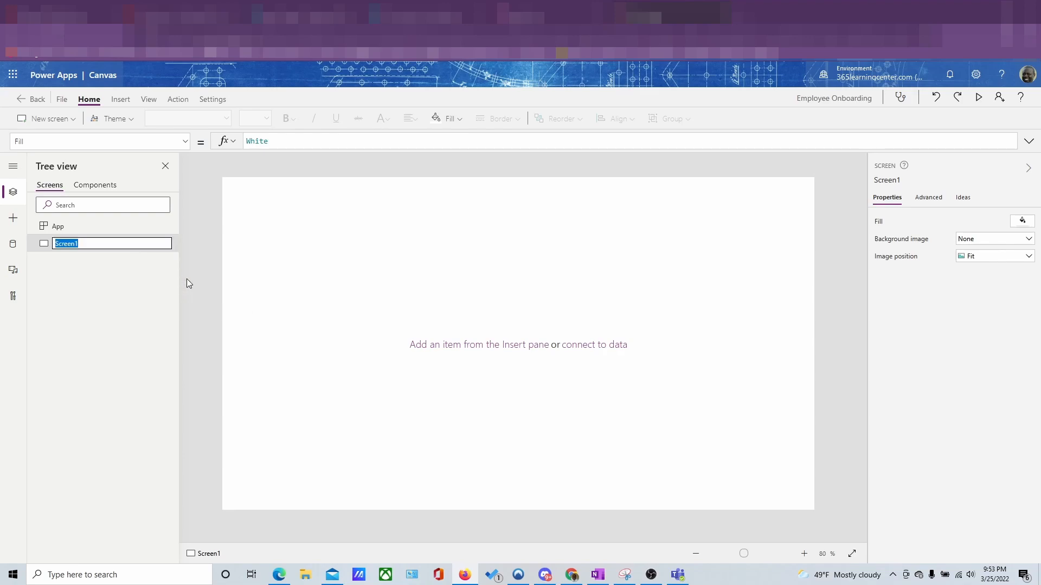
{"action": "type", "text": "UserForm"}
{"action": "key", "text": "Return"}
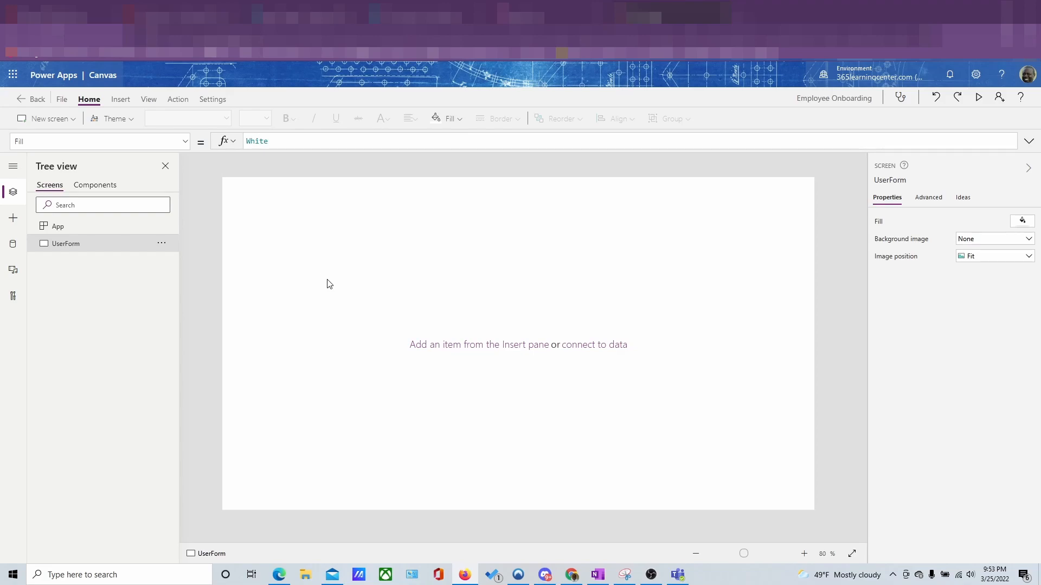
Insert an edit form on the UserForm screen and stretch it to the screen's full width, about 1366 by 728.
{"action": "left_click", "coordinate": [121, 100]}
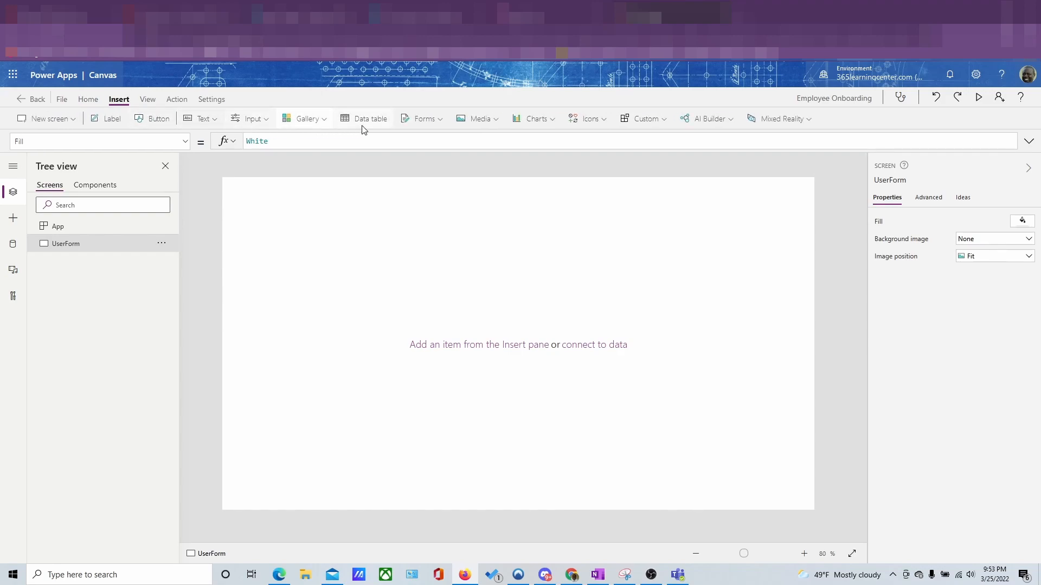
{"action": "left_click", "coordinate": [444, 125]}
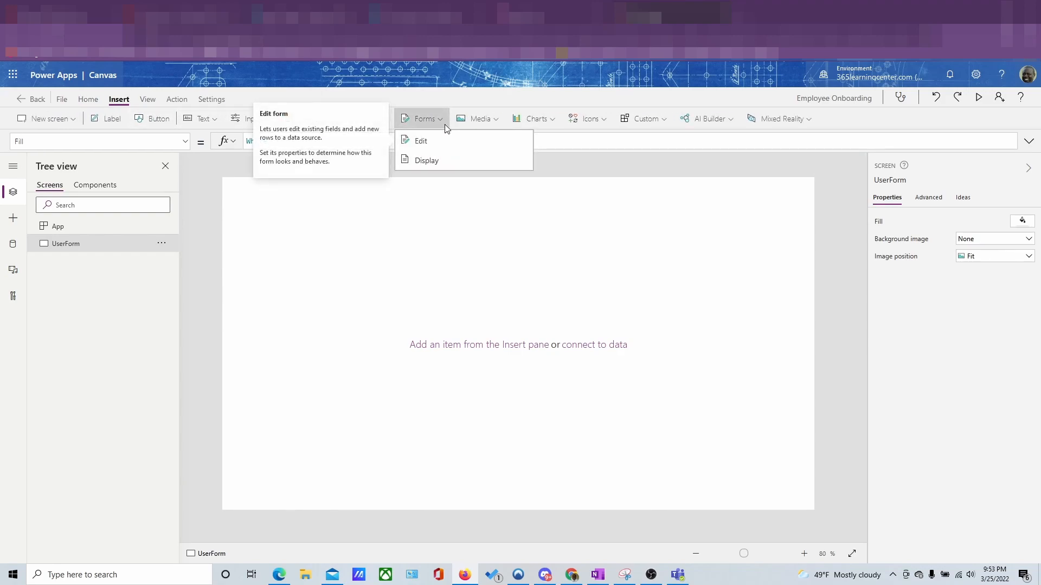
{"action": "left_click", "coordinate": [438, 140]}
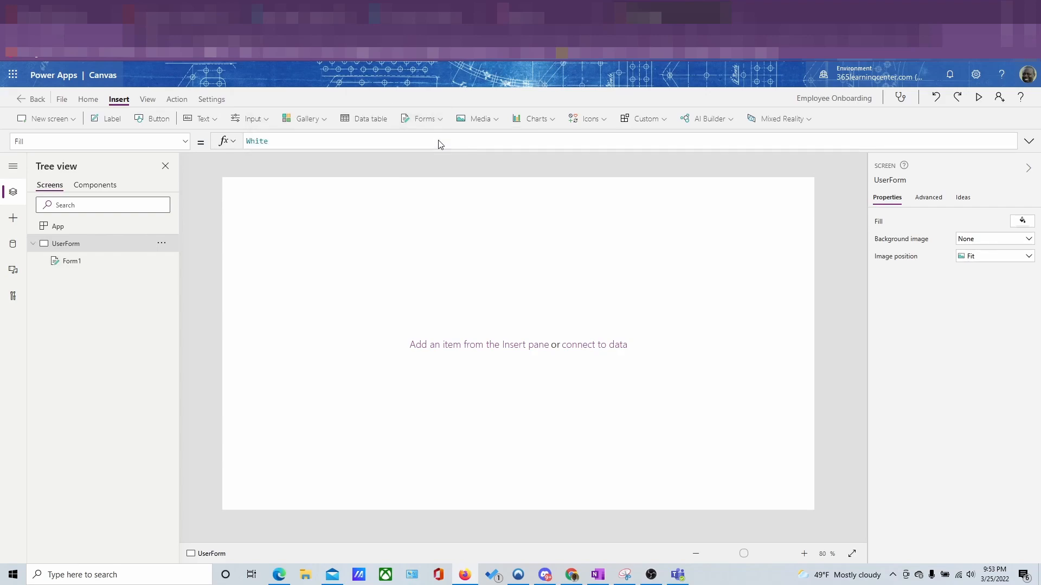
{"action": "left_click_drag", "start_coordinate": [584, 412], "coordinate": [851, 566]}
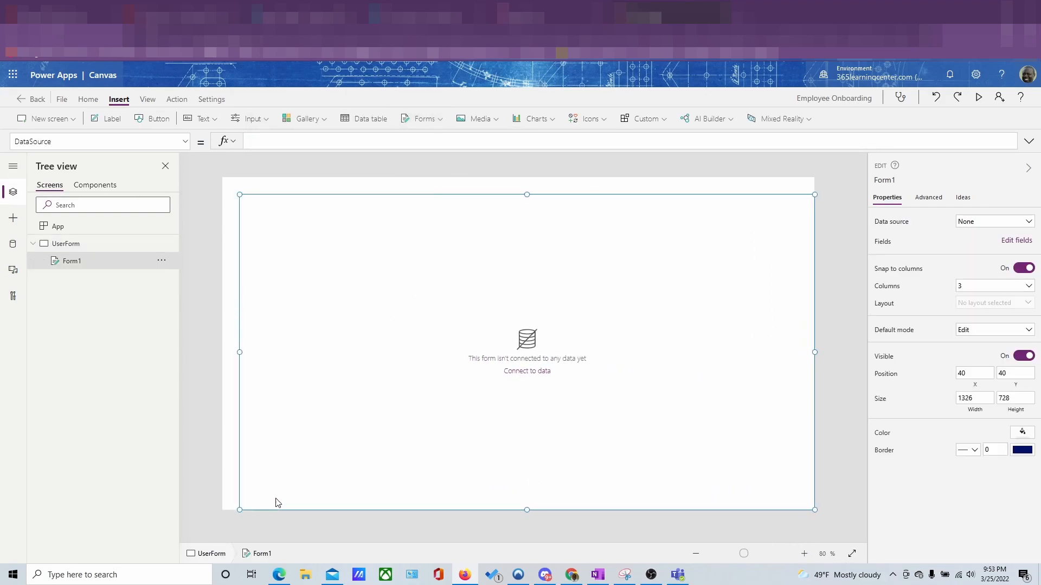
{"action": "left_click_drag", "start_coordinate": [239, 509], "coordinate": [208, 505]}
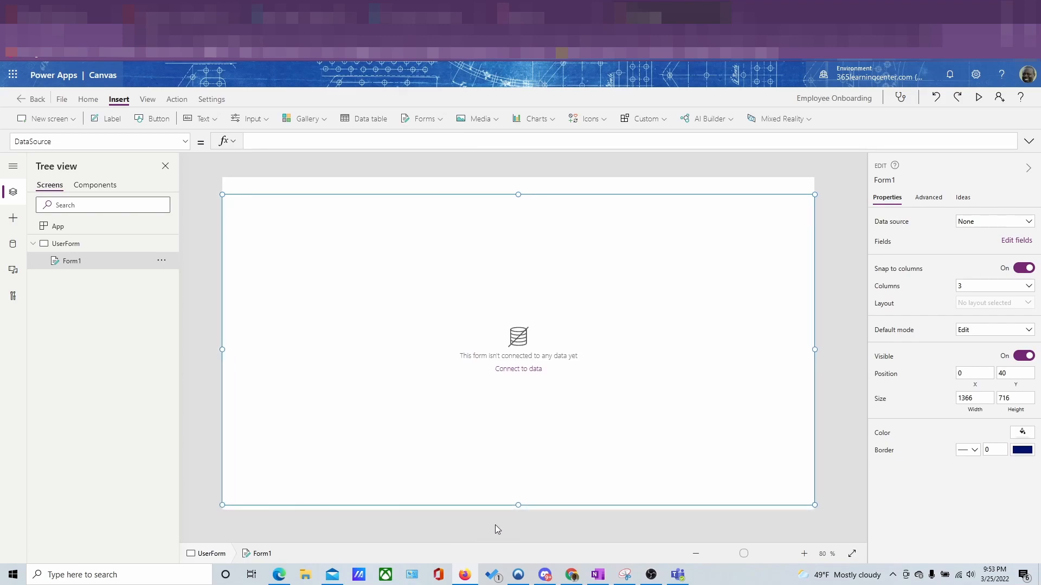
{"action": "left_click_drag", "start_coordinate": [520, 505], "coordinate": [522, 540]}
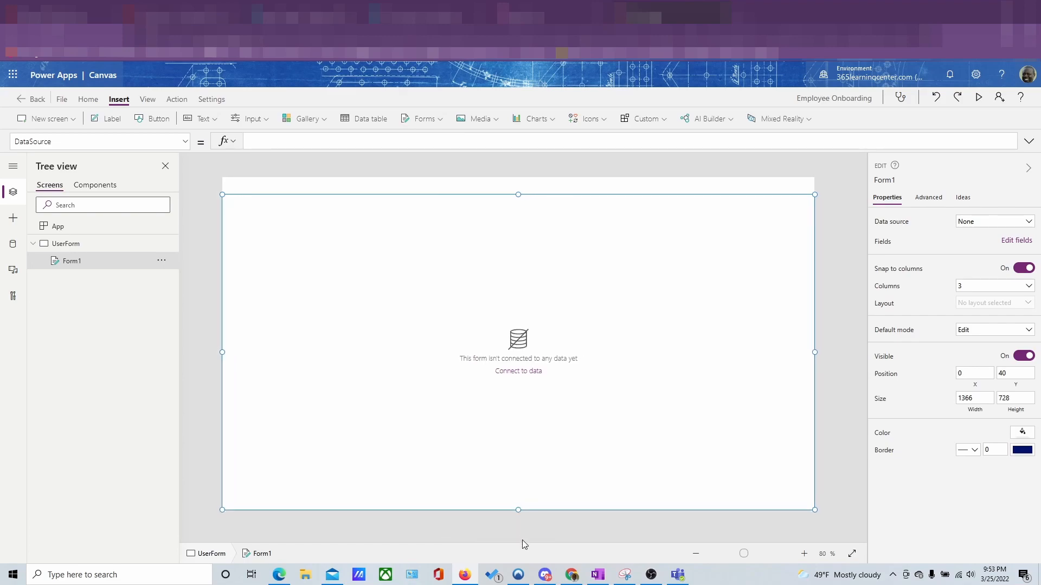
Connect the form to the Employee Onboarding data source.
{"action": "left_click", "coordinate": [516, 374]}
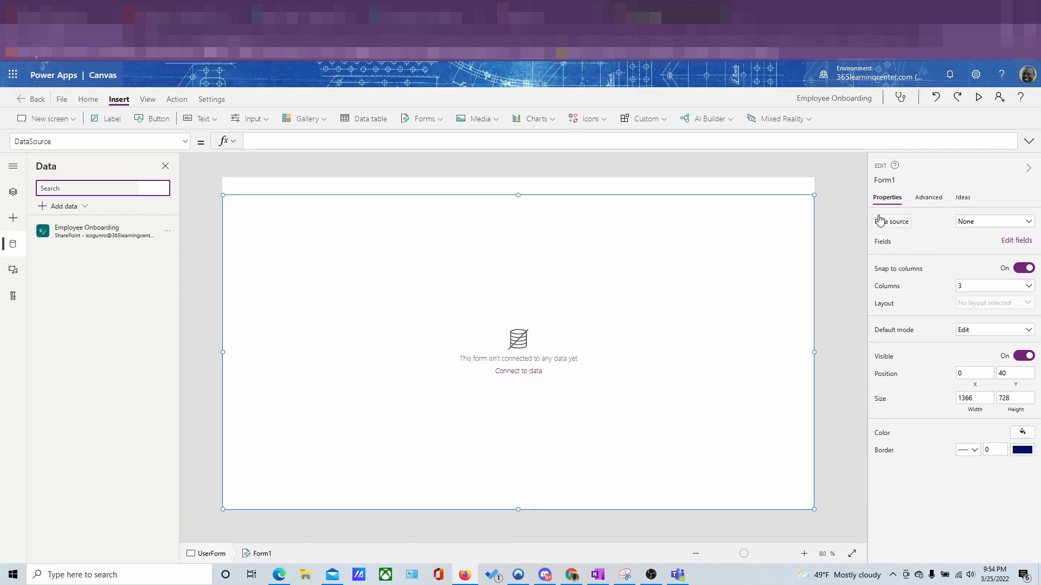
{"action": "left_click", "coordinate": [971, 222]}
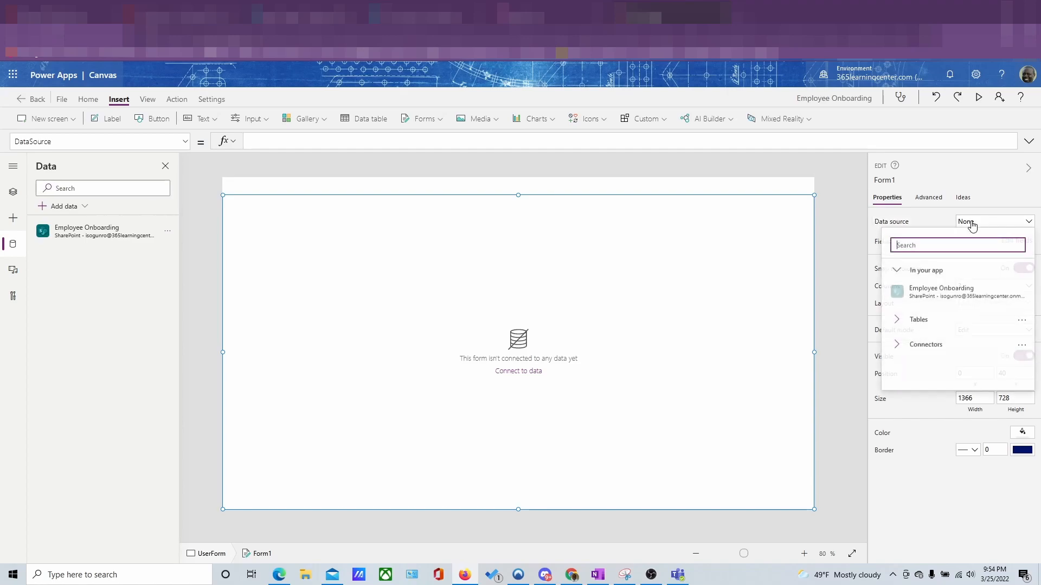
{"action": "mouse_move", "coordinate": [945, 299]}
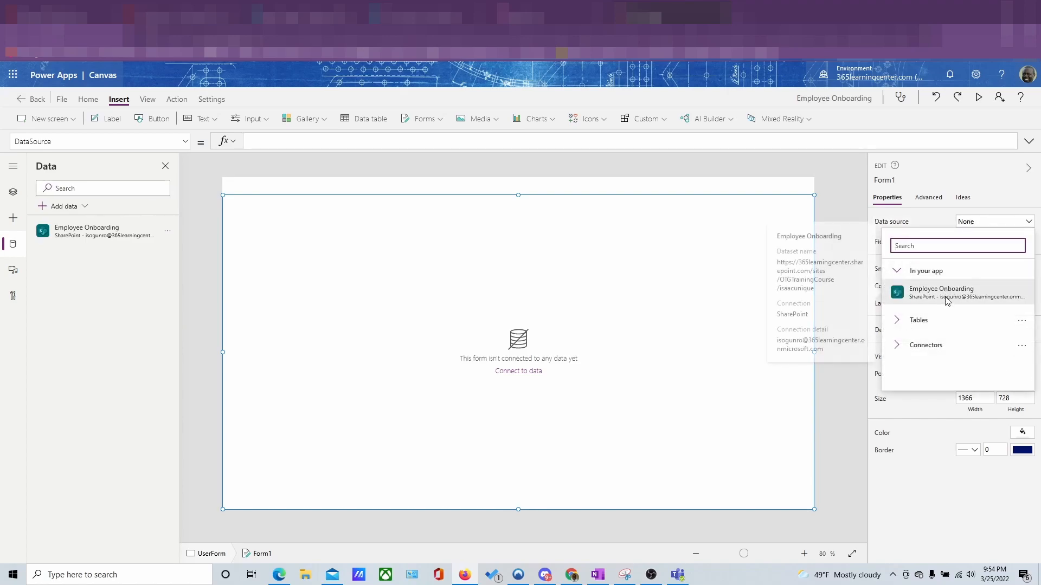
{"action": "left_click", "coordinate": [947, 295]}
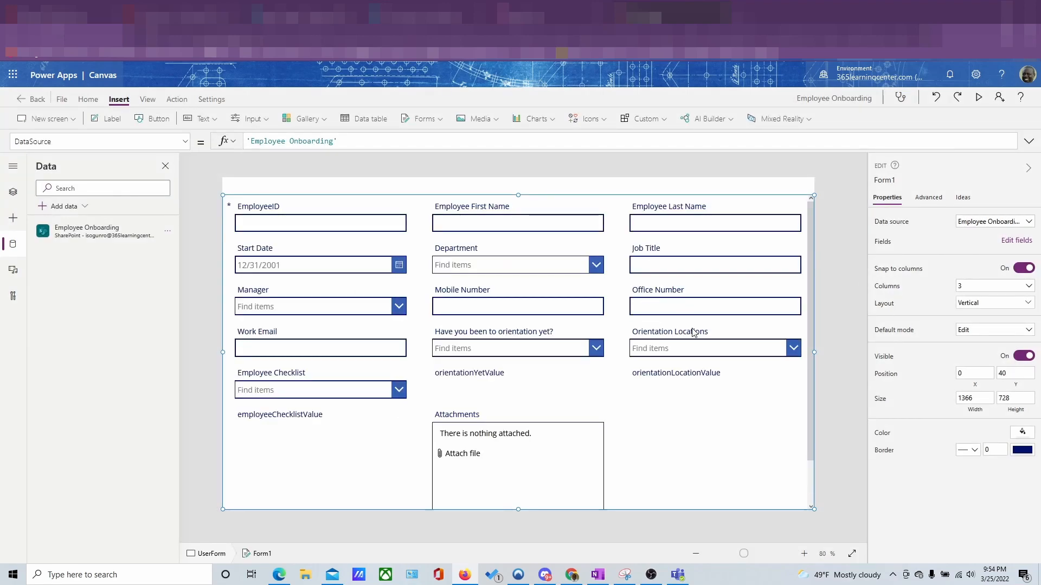
Preview the app, return to the editor and dismiss the testing tip.
{"action": "left_click", "coordinate": [978, 99]}
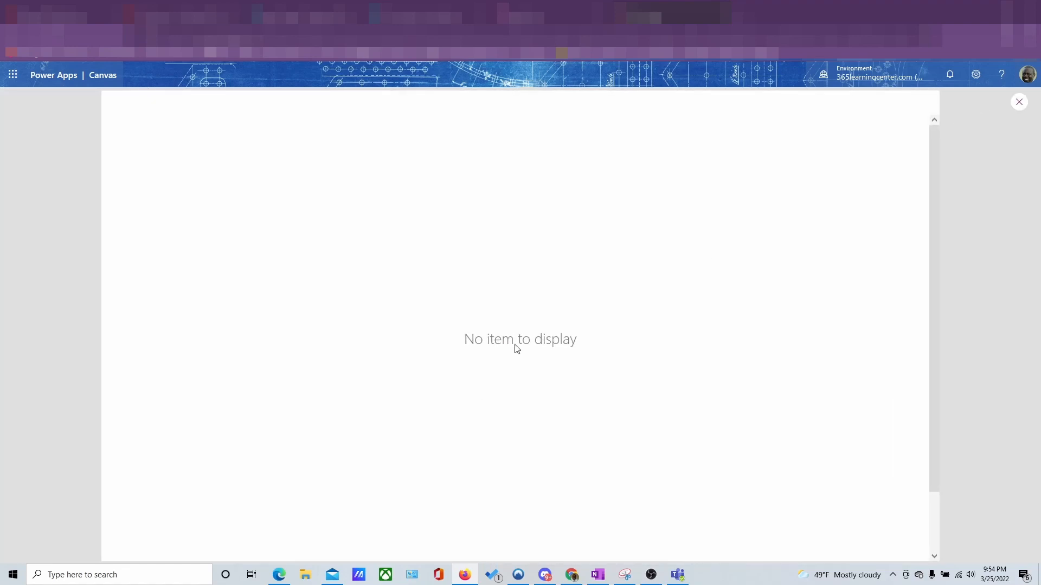
{"action": "left_click", "coordinate": [1020, 103]}
{"action": "left_click", "coordinate": [622, 365]}
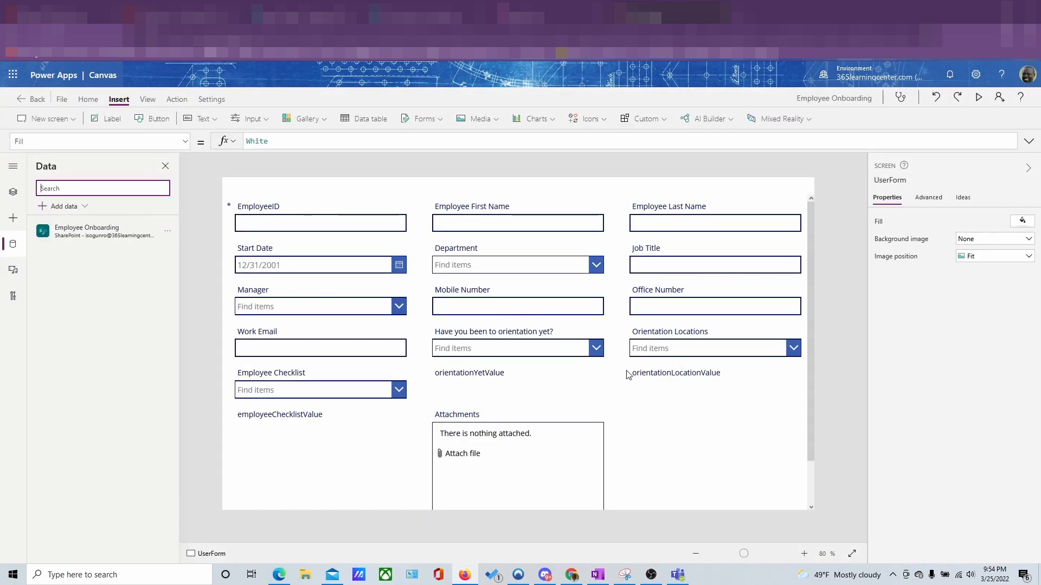
Lower the form's upper edge to about Y 87, reducing its height to about 680.
{"action": "left_click", "coordinate": [554, 206]}
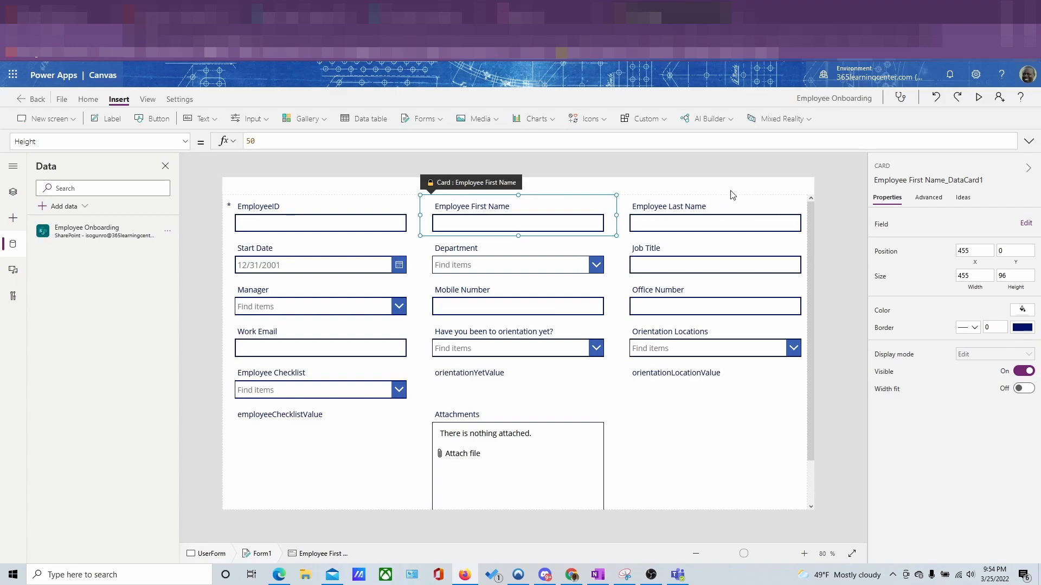
{"action": "left_click", "coordinate": [744, 198]}
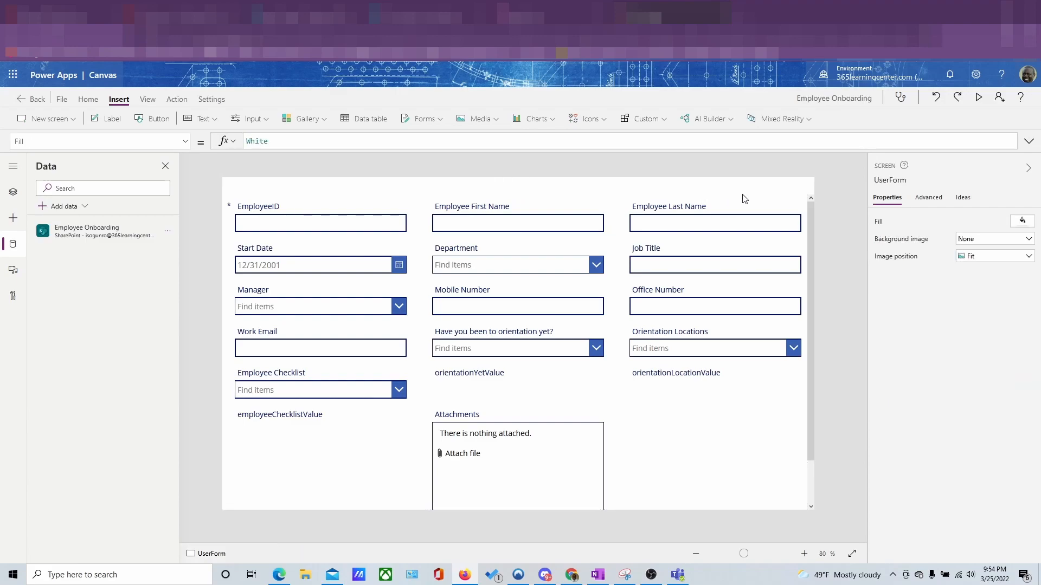
{"action": "left_click", "coordinate": [804, 220]}
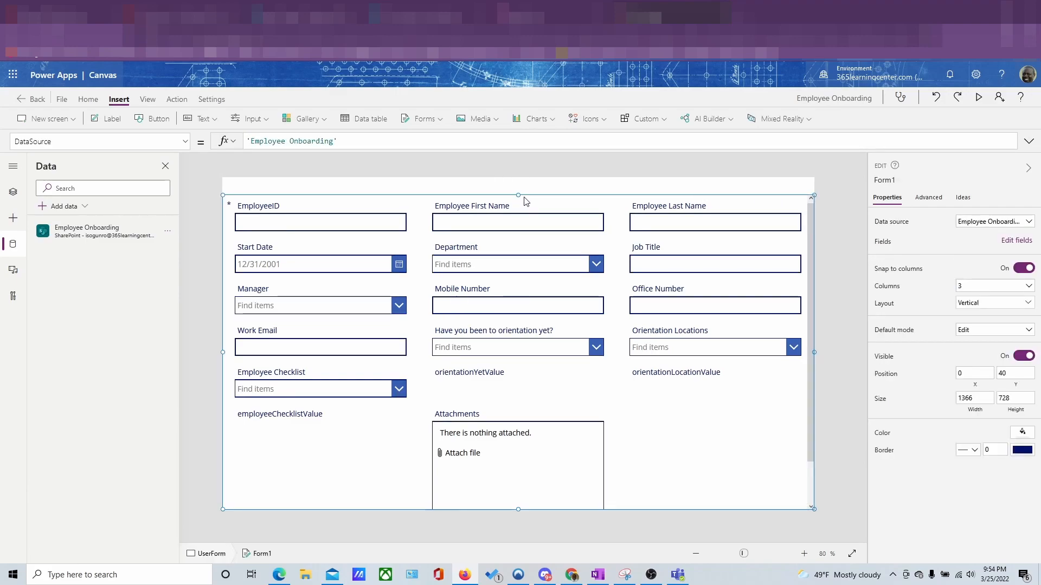
{"action": "left_click_drag", "start_coordinate": [518, 195], "coordinate": [518, 215]}
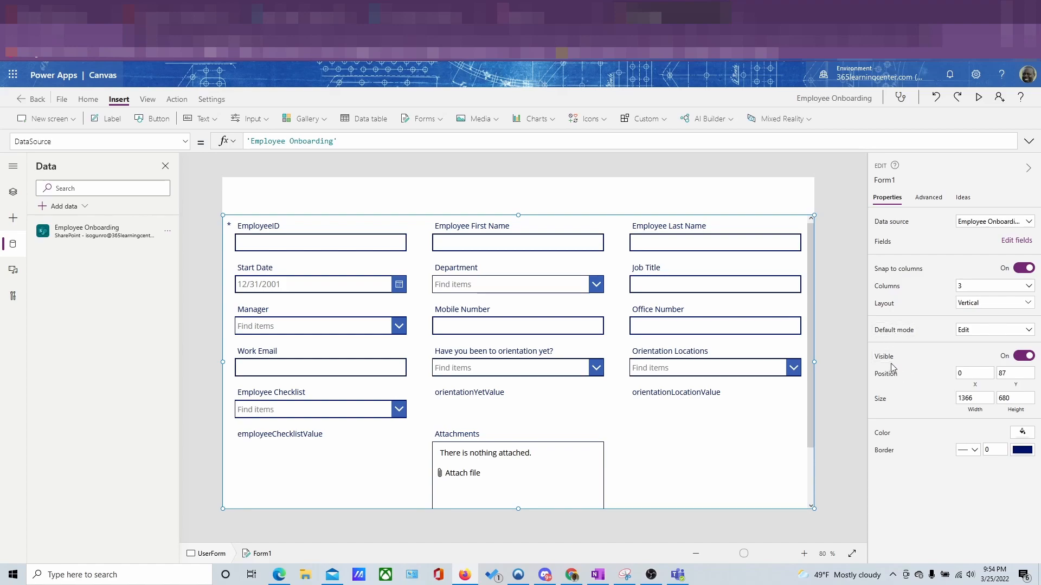
Set the form's default mode to New.
{"action": "left_click", "coordinate": [1027, 330]}
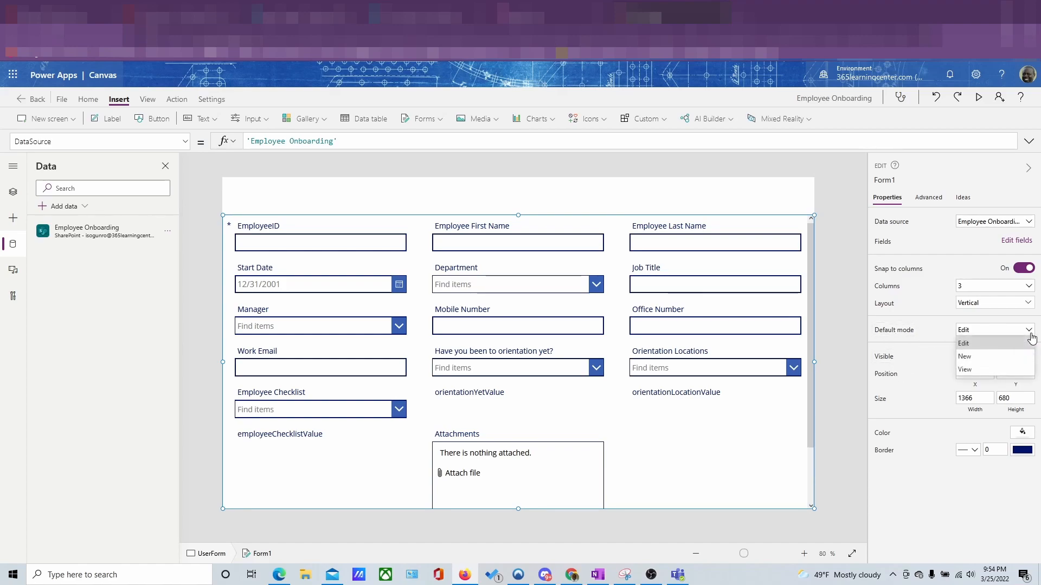
{"action": "left_click", "coordinate": [965, 356]}
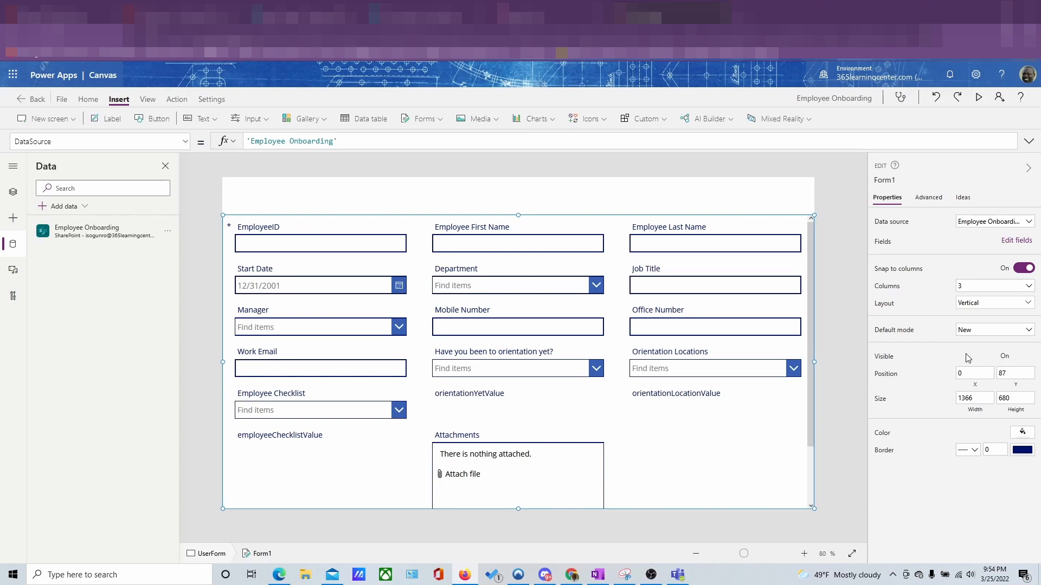
{"action": "left_click", "coordinate": [862, 352]}
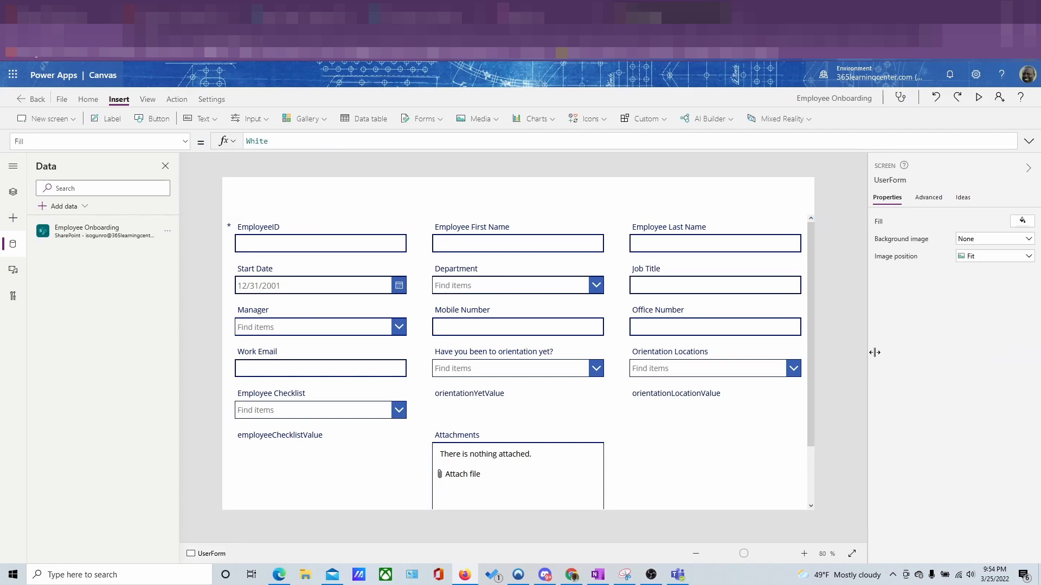
Preview the form in New mode, return to the editor and dismiss the testing tip permanently.
{"action": "left_click", "coordinate": [978, 99]}
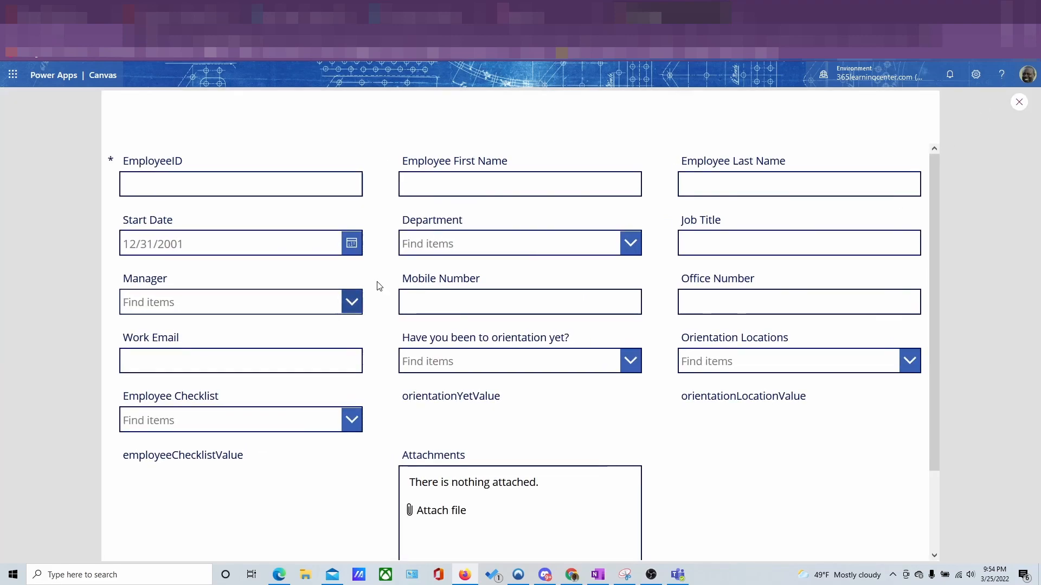
{"action": "left_click", "coordinate": [1019, 103]}
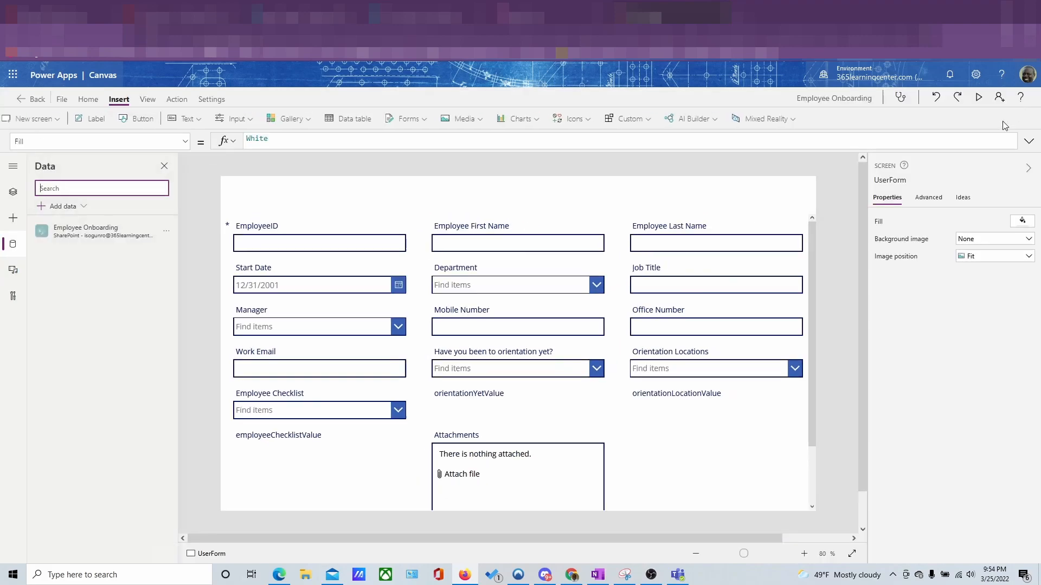
{"action": "left_click", "coordinate": [404, 366]}
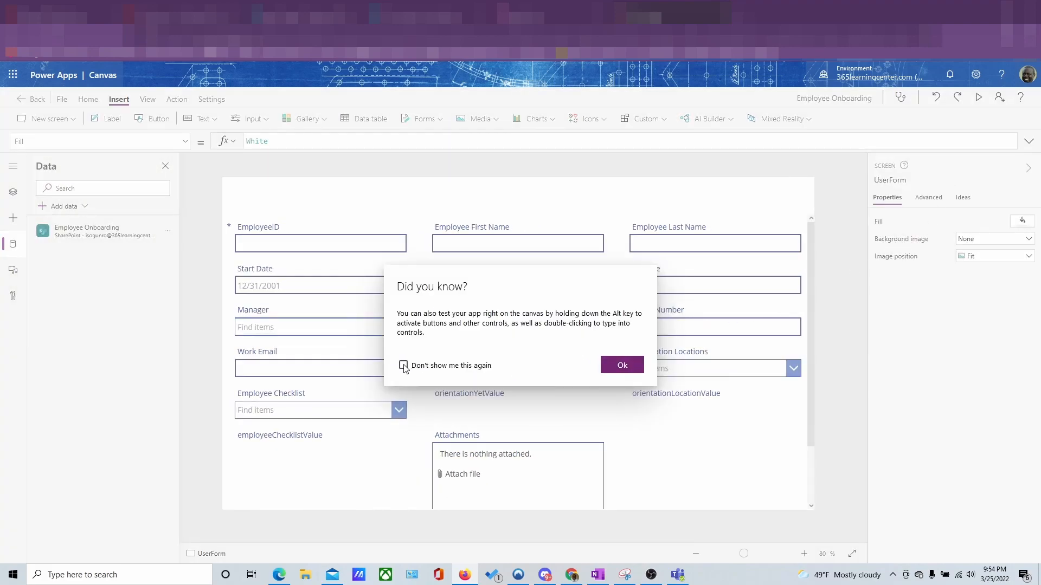
{"action": "left_click", "coordinate": [623, 367]}
Arrange the form's fields in 2 columns.
{"action": "left_click", "coordinate": [723, 195]}
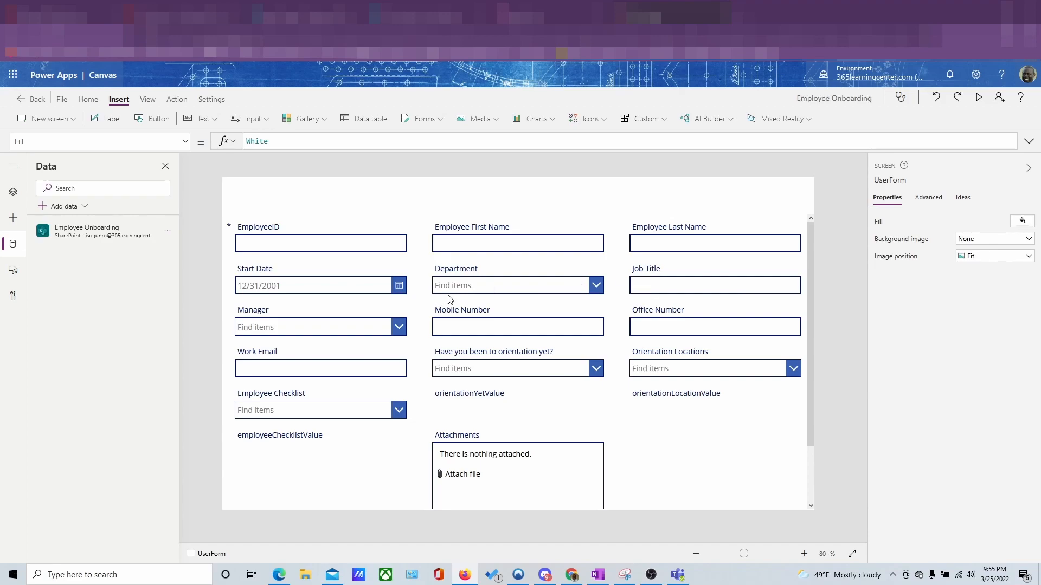
{"action": "left_click", "coordinate": [811, 314]}
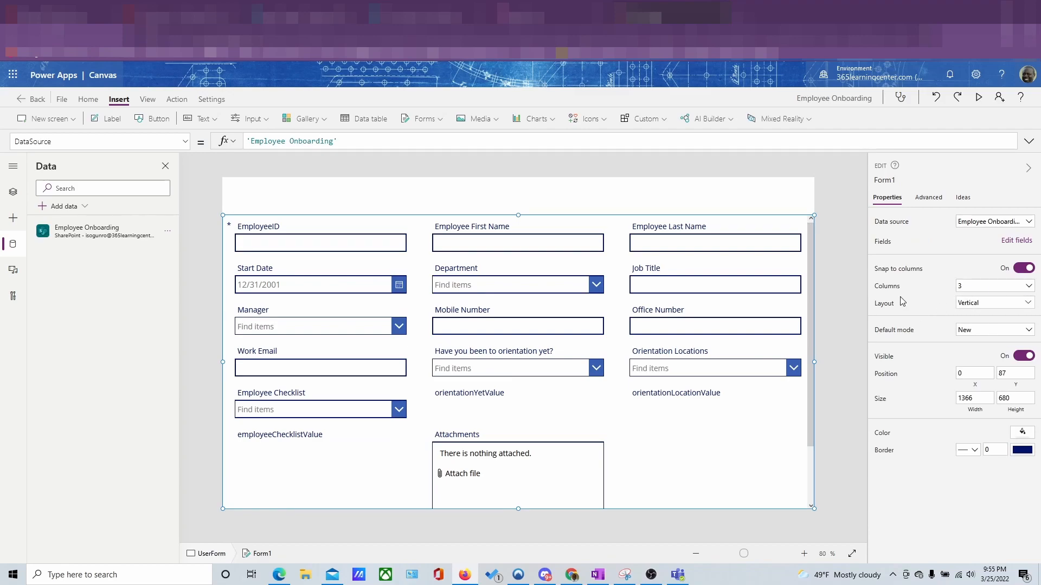
{"action": "left_click", "coordinate": [1028, 286]}
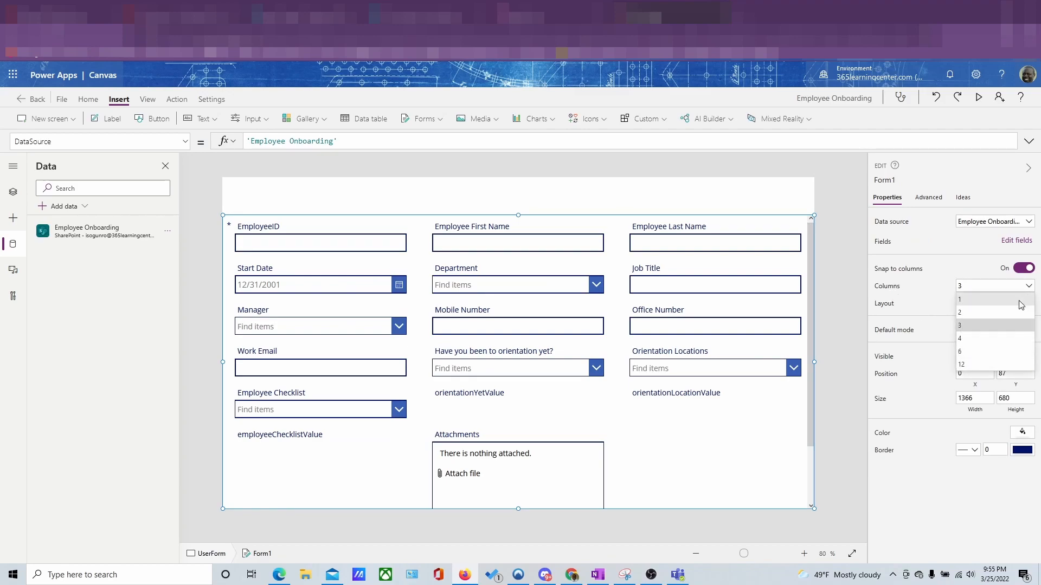
{"action": "left_click", "coordinate": [991, 315]}
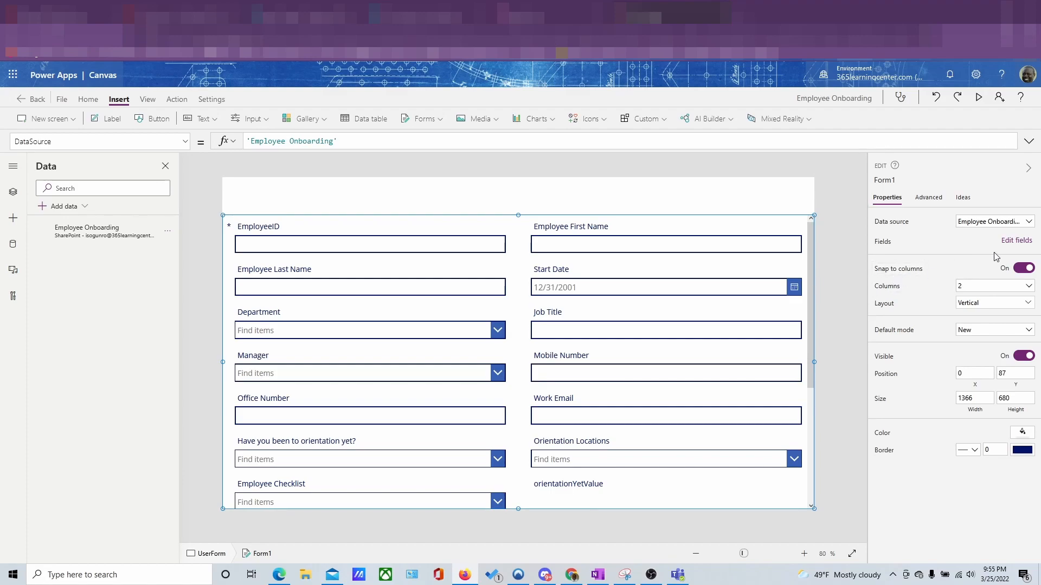
Remove the orientationYetValue, orientationLocationValue and employeeChecklistValue fields from the form.
{"action": "left_click", "coordinate": [1017, 241]}
{"action": "scroll", "coordinate": [805, 355], "scroll_direction": "down", "scroll_amount": 1}
{"action": "scroll", "coordinate": [805, 356], "scroll_direction": "down", "scroll_amount": 1}
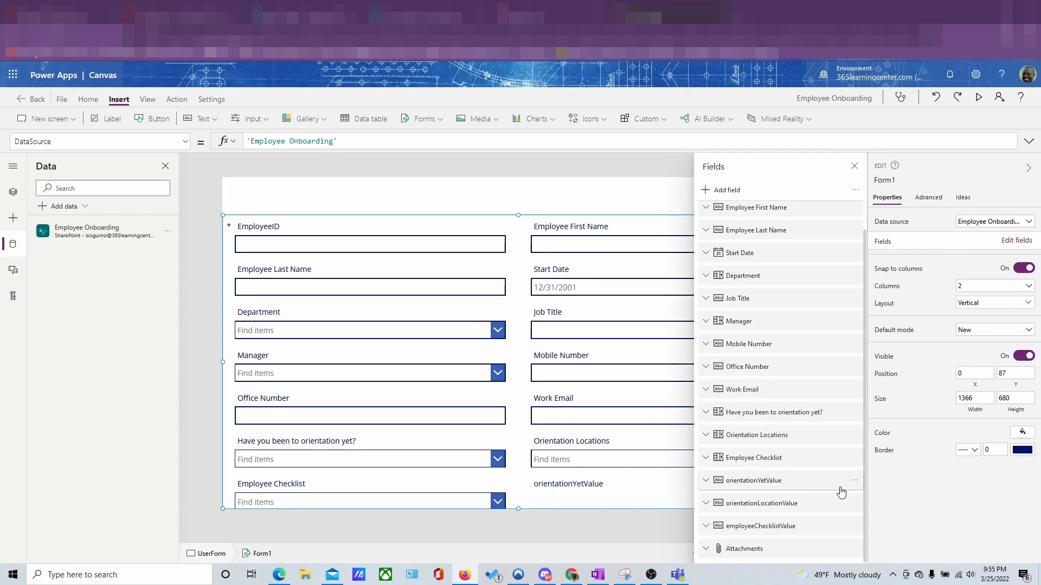
{"action": "left_click", "coordinate": [857, 482]}
{"action": "left_click", "coordinate": [878, 462]}
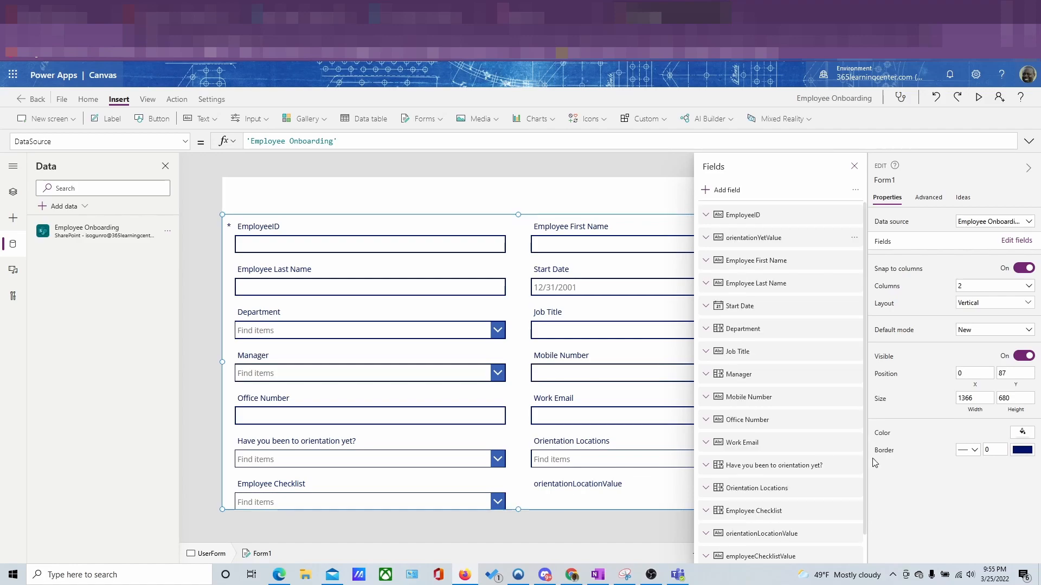
{"action": "left_click", "coordinate": [855, 505]}
{"action": "left_click", "coordinate": [878, 486]}
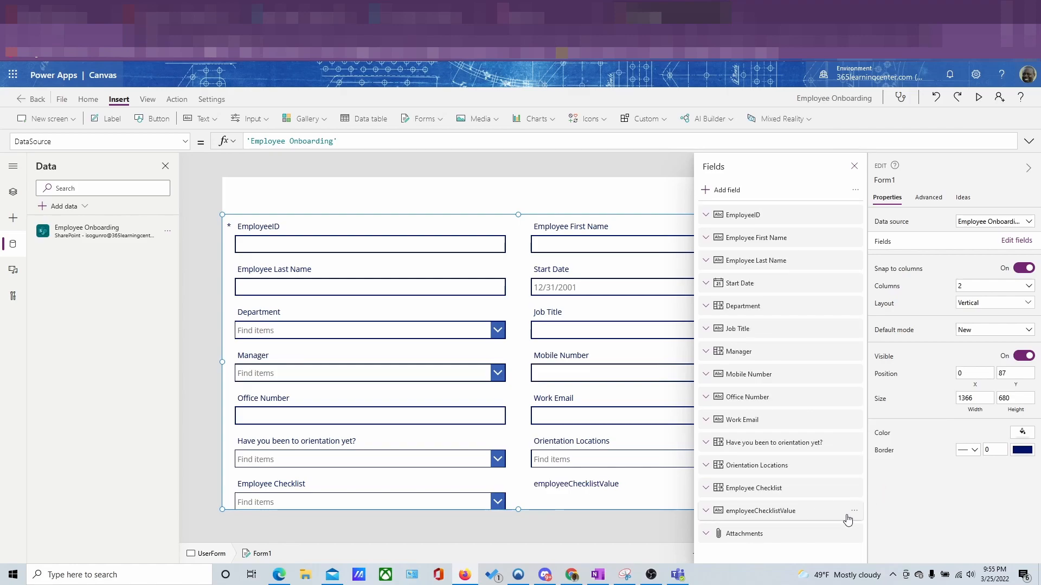
{"action": "left_click", "coordinate": [854, 510]}
{"action": "left_click", "coordinate": [881, 494]}
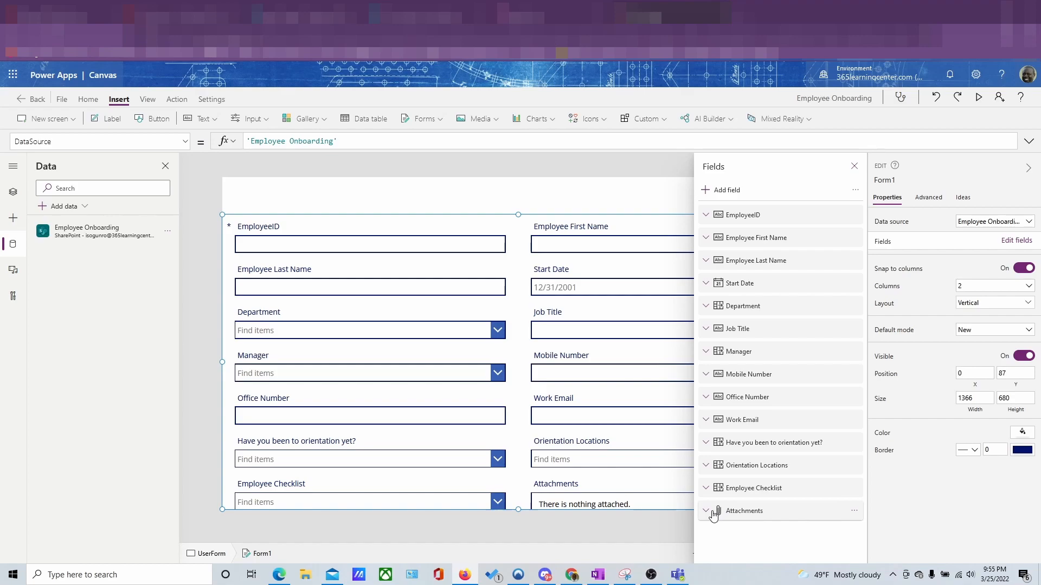
Remove the Attachments field from the form and finish editing the fields.
{"action": "left_click", "coordinate": [861, 514]}
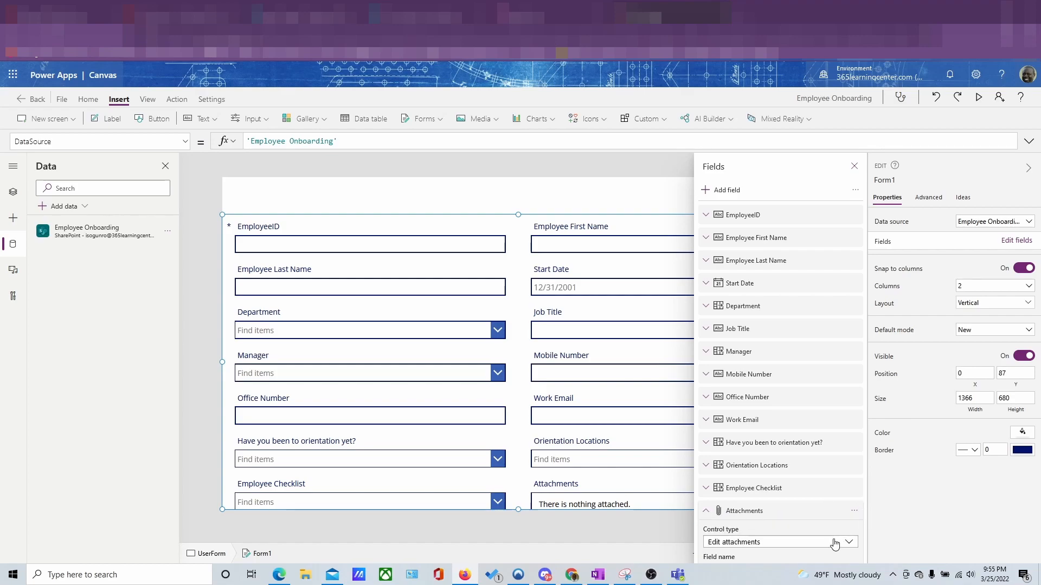
{"action": "left_click", "coordinate": [856, 512]}
{"action": "left_click", "coordinate": [868, 493]}
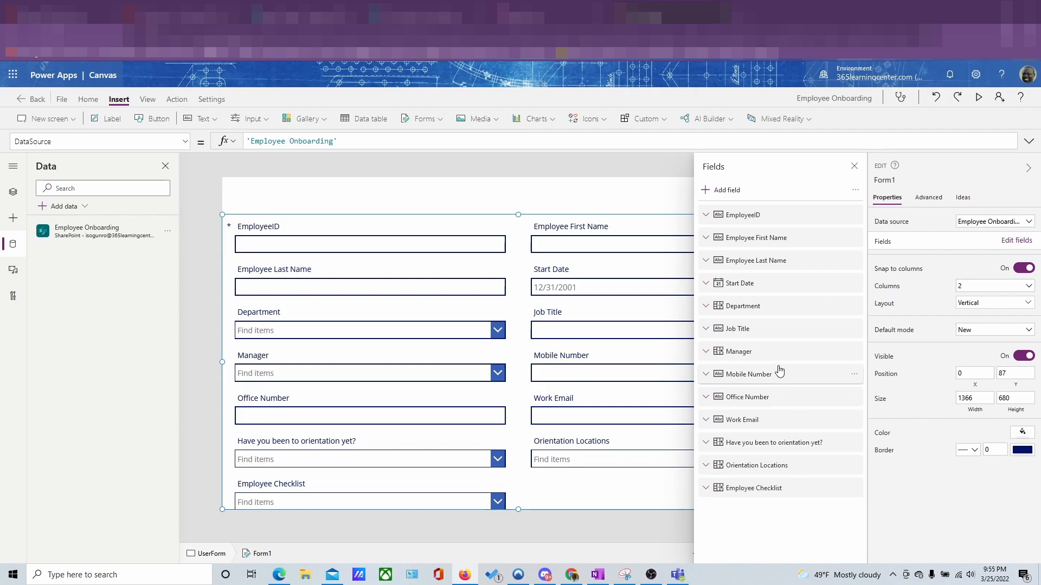
{"action": "left_click", "coordinate": [855, 168]}
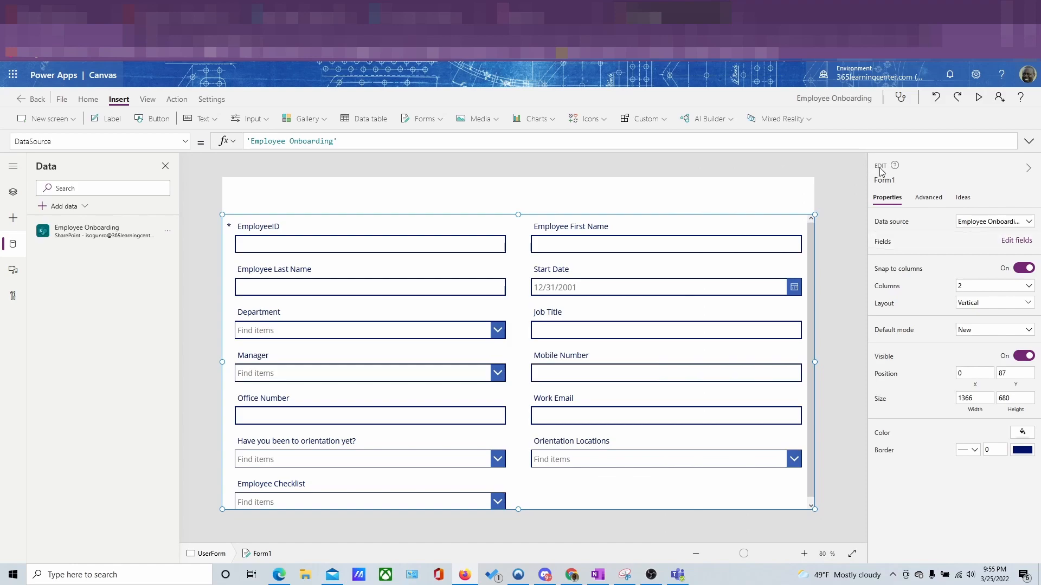
Widen the EmployeeID card so it spans both columns of the form.
{"action": "left_click", "coordinate": [1026, 172]}
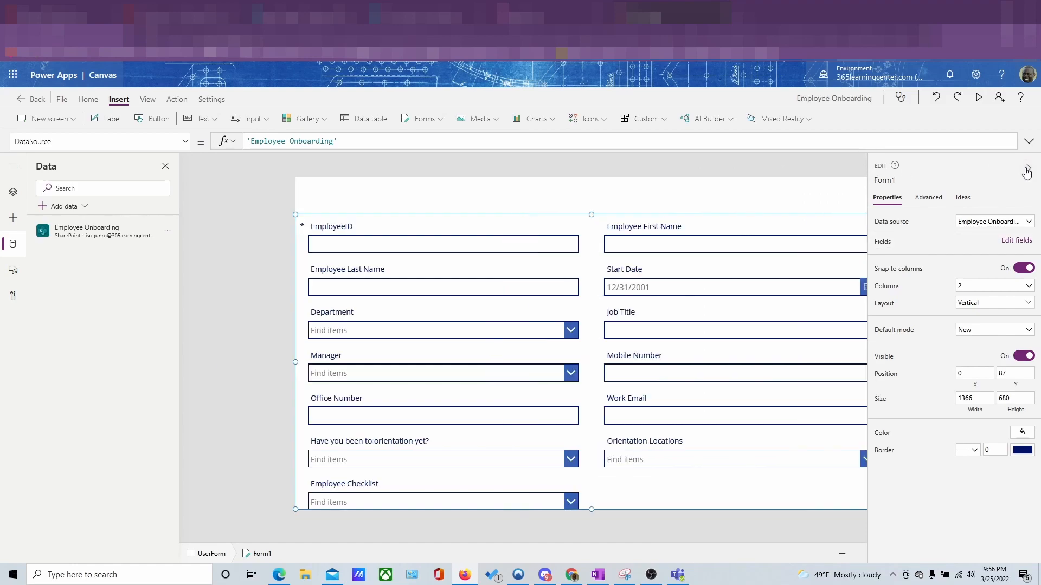
{"action": "left_click", "coordinate": [575, 255]}
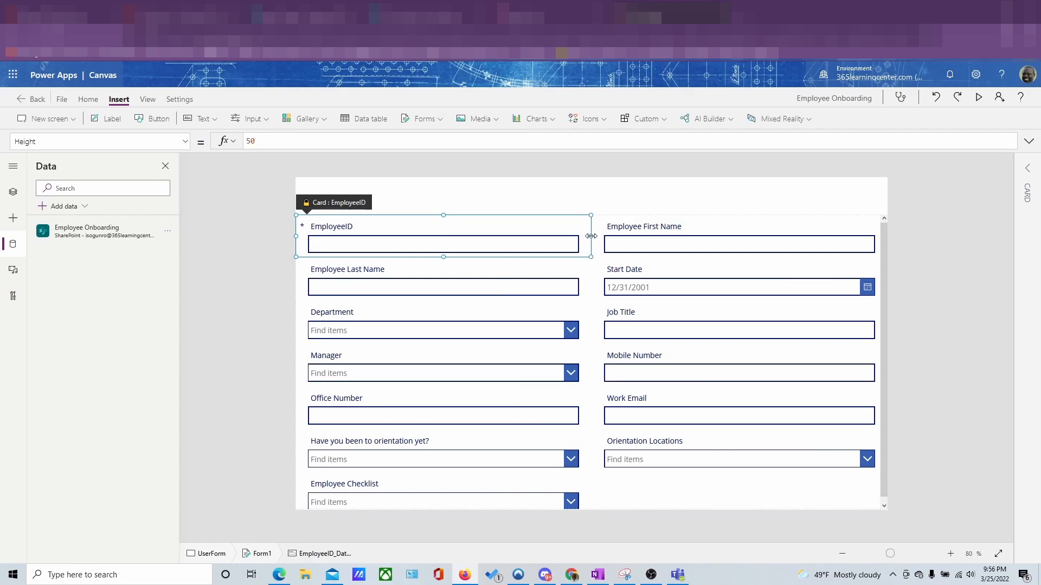
{"action": "left_click_drag", "start_coordinate": [677, 242], "coordinate": [823, 248]}
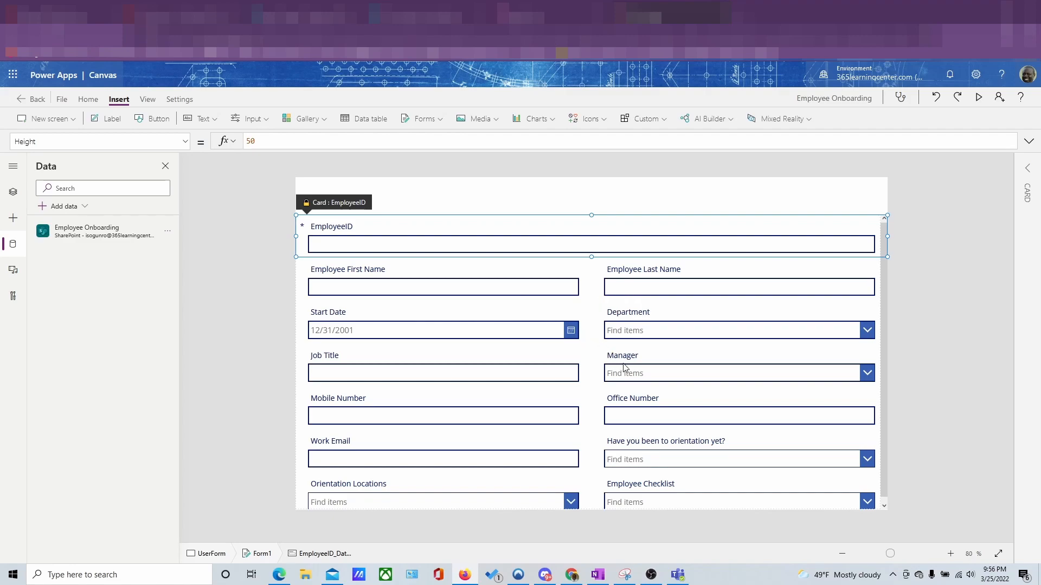
{"action": "scroll", "coordinate": [503, 369], "scroll_direction": "down", "scroll_amount": 1}
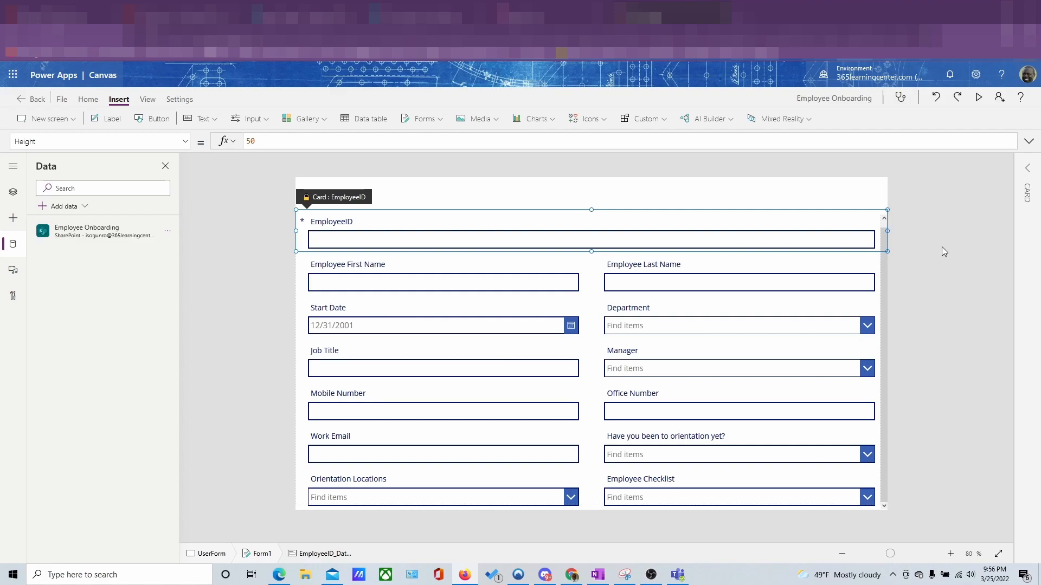
Reorder the form's fields, placing Work Email right after Employee Last Name and Job Title before Department.
{"action": "left_click", "coordinate": [883, 319]}
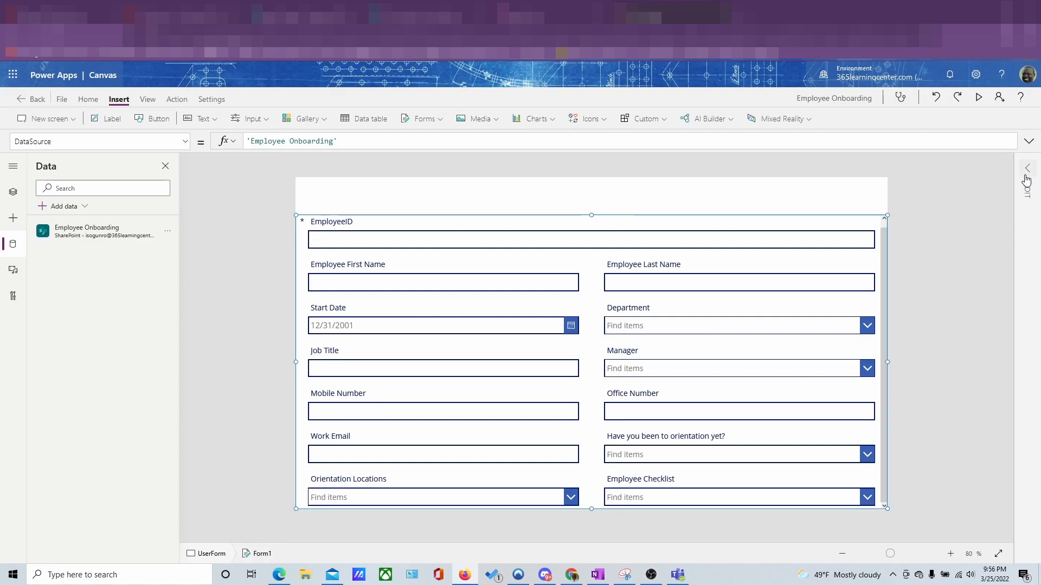
{"action": "left_click", "coordinate": [1025, 177]}
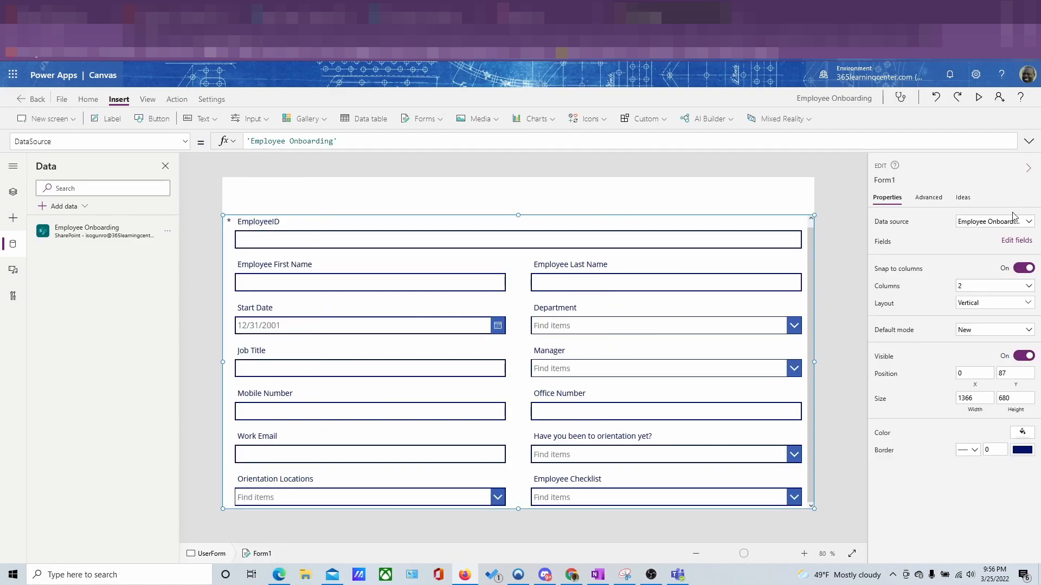
{"action": "left_click", "coordinate": [1017, 241]}
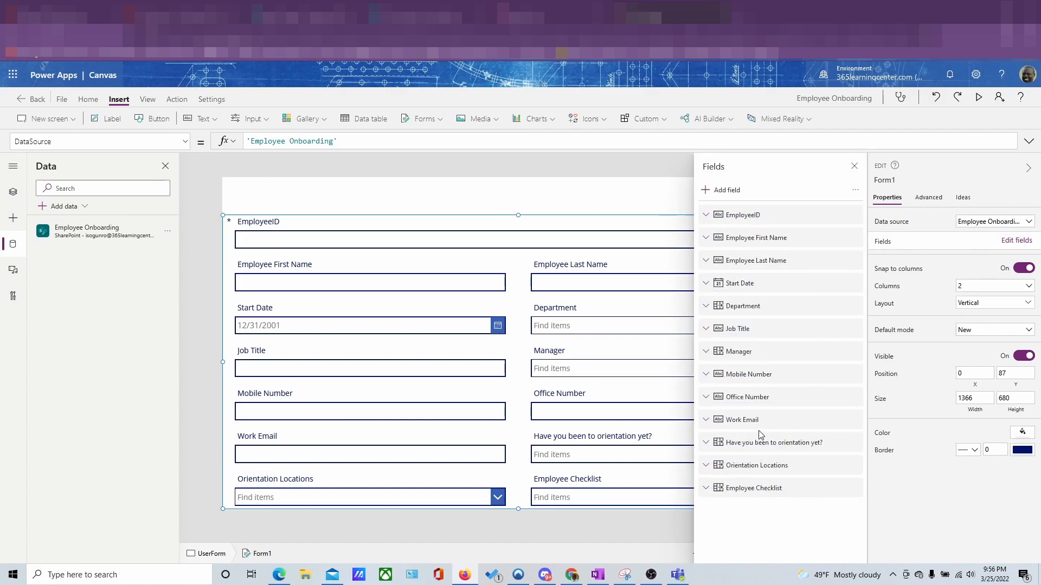
{"action": "left_click_drag", "start_coordinate": [751, 423], "coordinate": [776, 284]}
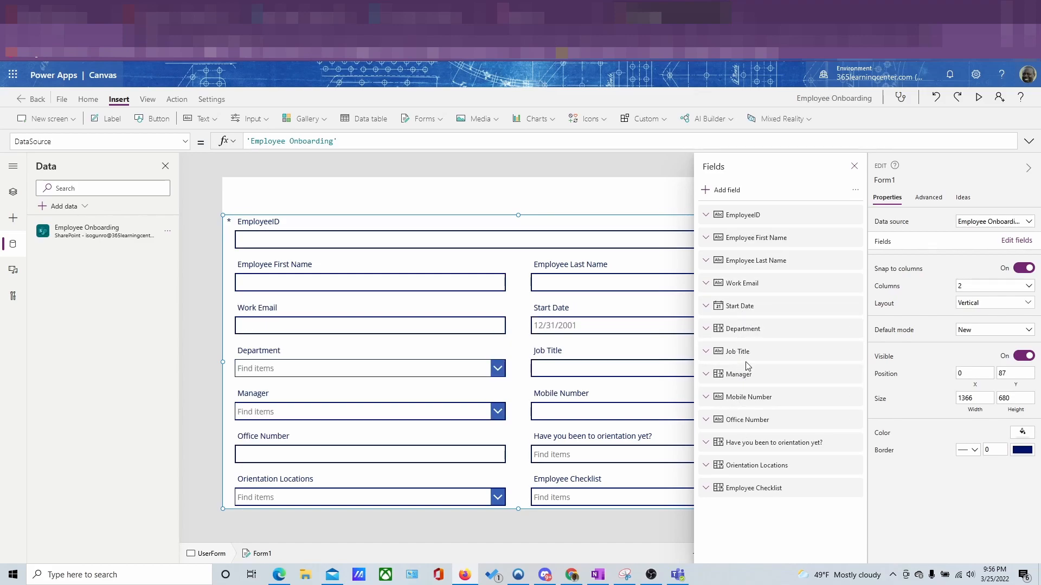
{"action": "left_click_drag", "start_coordinate": [746, 362], "coordinate": [753, 328]}
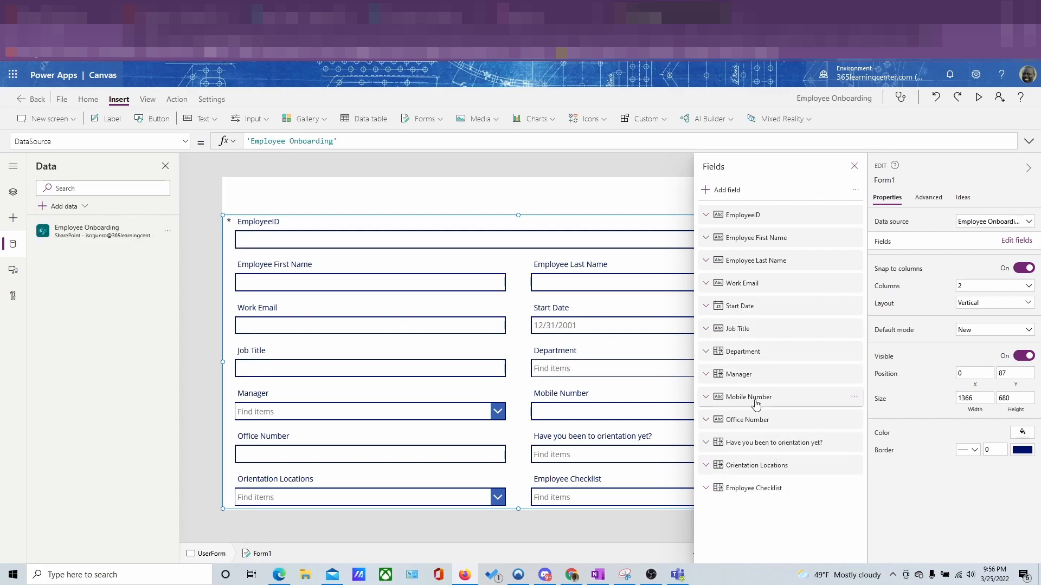
Place the Office Number and Mobile Number fields between Work Email and Start Date, and finish editing the fields.
{"action": "left_click_drag", "start_coordinate": [751, 404], "coordinate": [767, 304]}
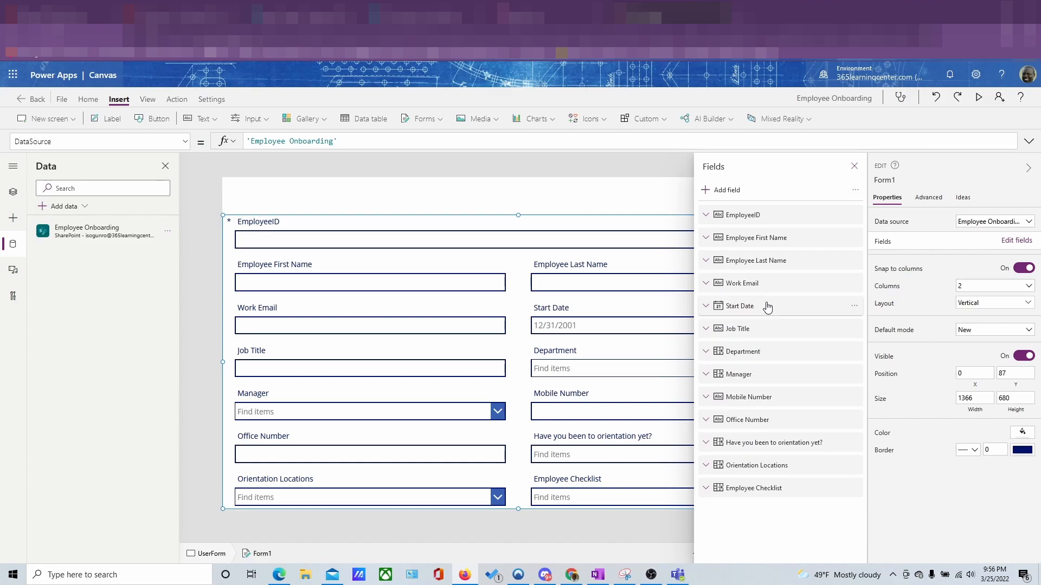
{"action": "left_click_drag", "start_coordinate": [758, 425], "coordinate": [774, 308]}
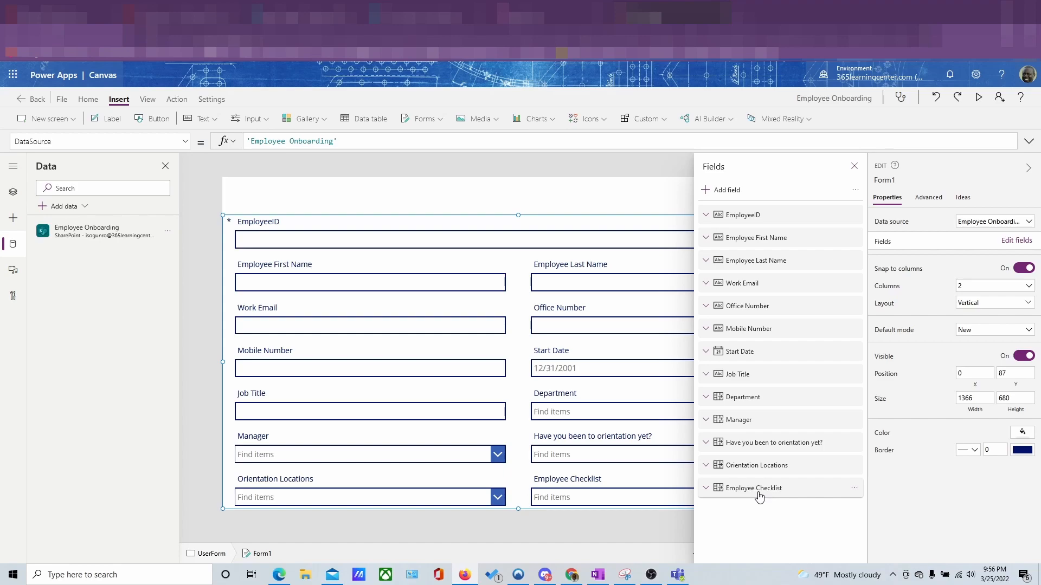
{"action": "left_click", "coordinate": [854, 166]}
{"action": "left_click", "coordinate": [1029, 168]}
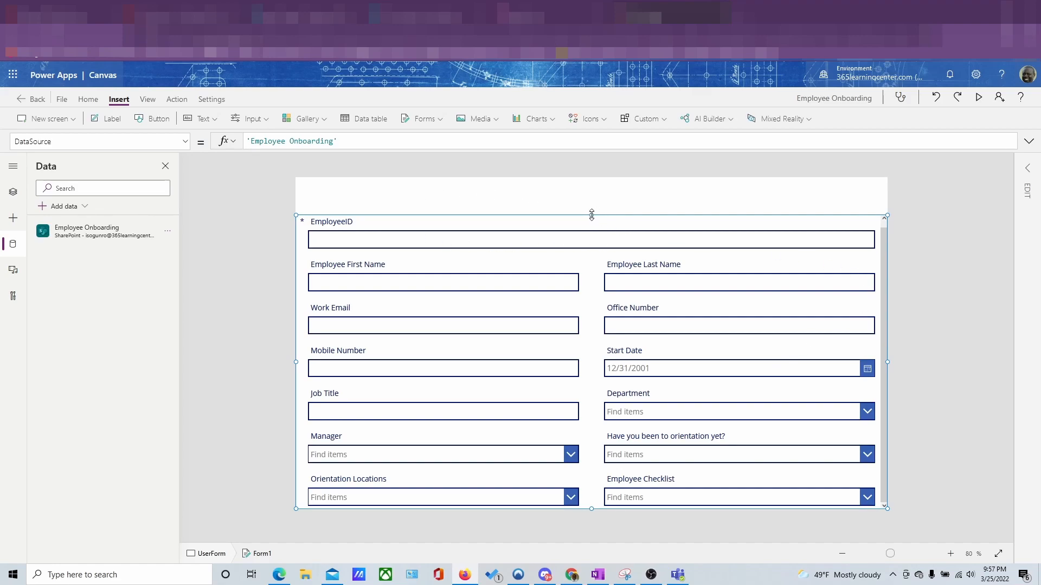
Lower the form's upper edge slightly and insert a rectangle that fills the full-width header area above it.
{"action": "left_click_drag", "start_coordinate": [594, 214], "coordinate": [594, 219]}
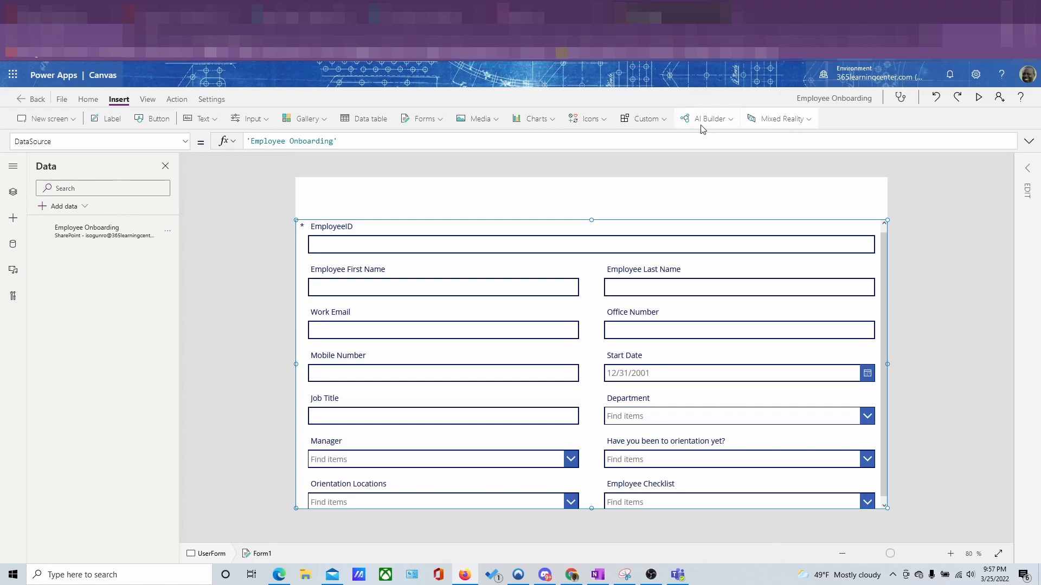
{"action": "left_click", "coordinate": [603, 120]}
{"action": "left_click_drag", "start_coordinate": [701, 145], "coordinate": [680, 328]}
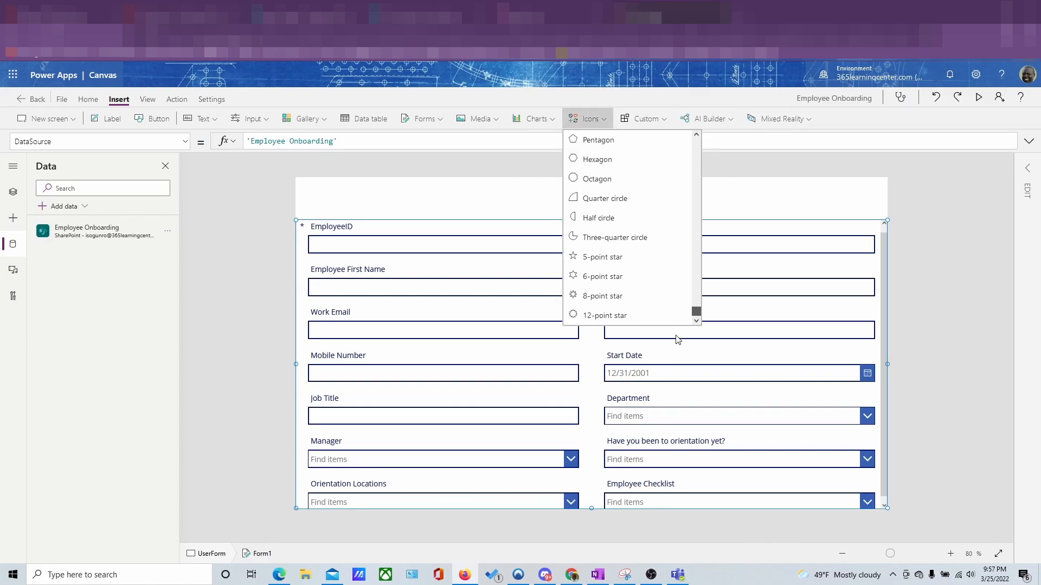
{"action": "scroll", "coordinate": [616, 232], "scroll_direction": "up", "scroll_amount": 3}
{"action": "left_click", "coordinate": [606, 217]}
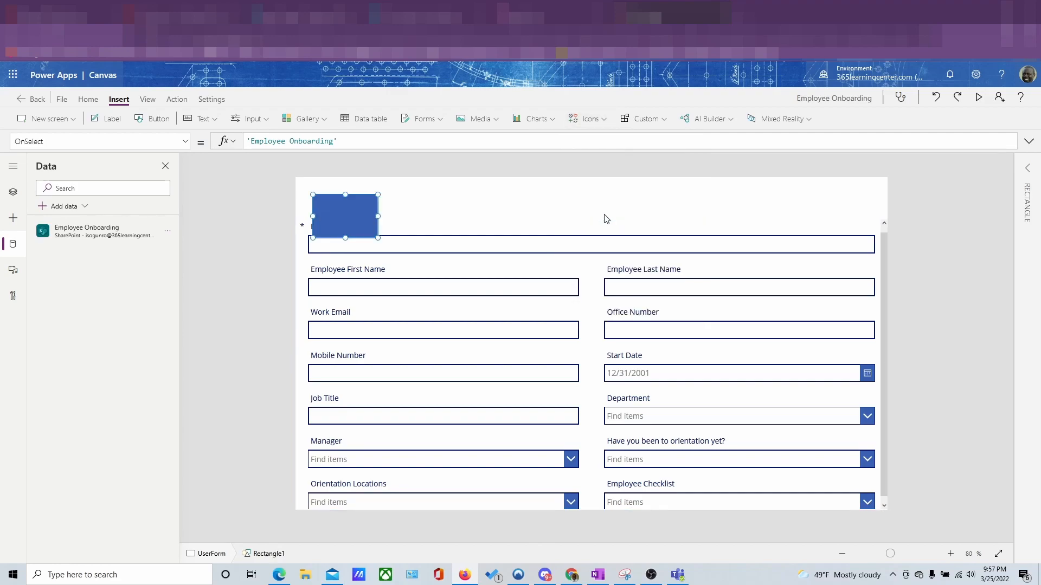
{"action": "left_click_drag", "start_coordinate": [351, 210], "coordinate": [916, 201]}
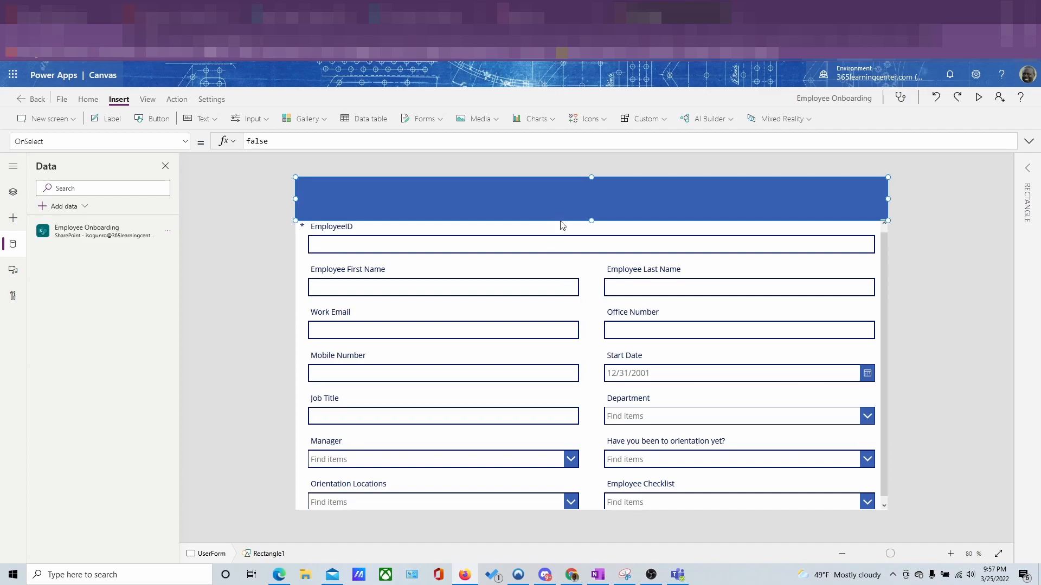
{"action": "left_click_drag", "start_coordinate": [593, 217], "coordinate": [594, 216]}
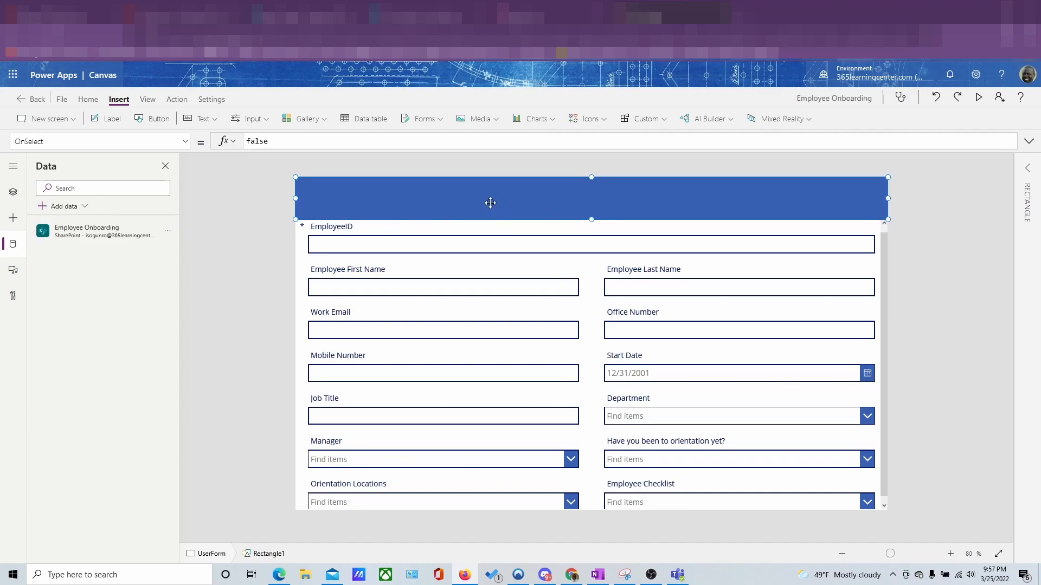
{"action": "left_click", "coordinate": [195, 182]}
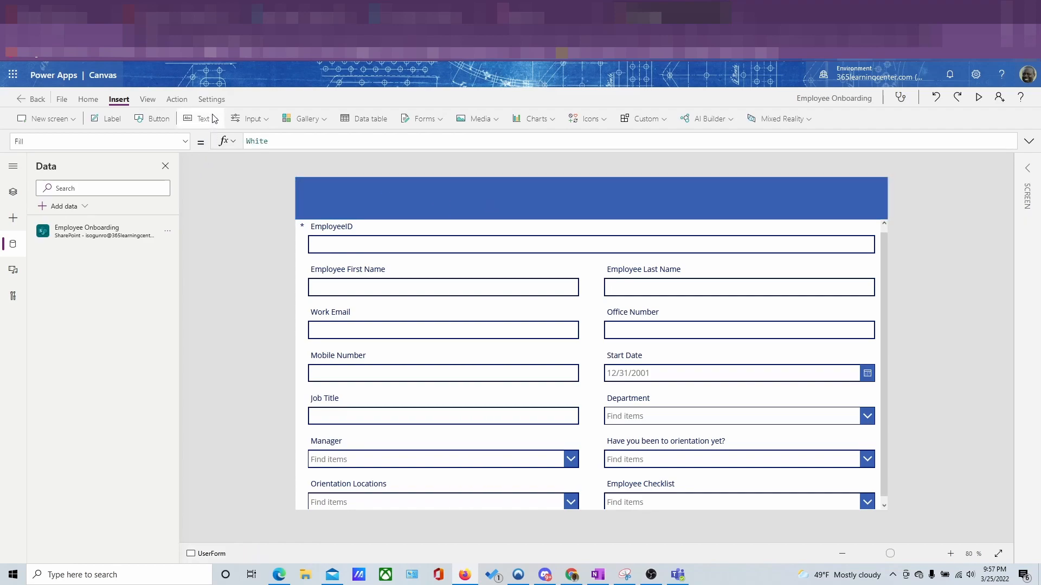
{"action": "left_click", "coordinate": [201, 119]}
{"action": "left_click", "coordinate": [212, 161]}
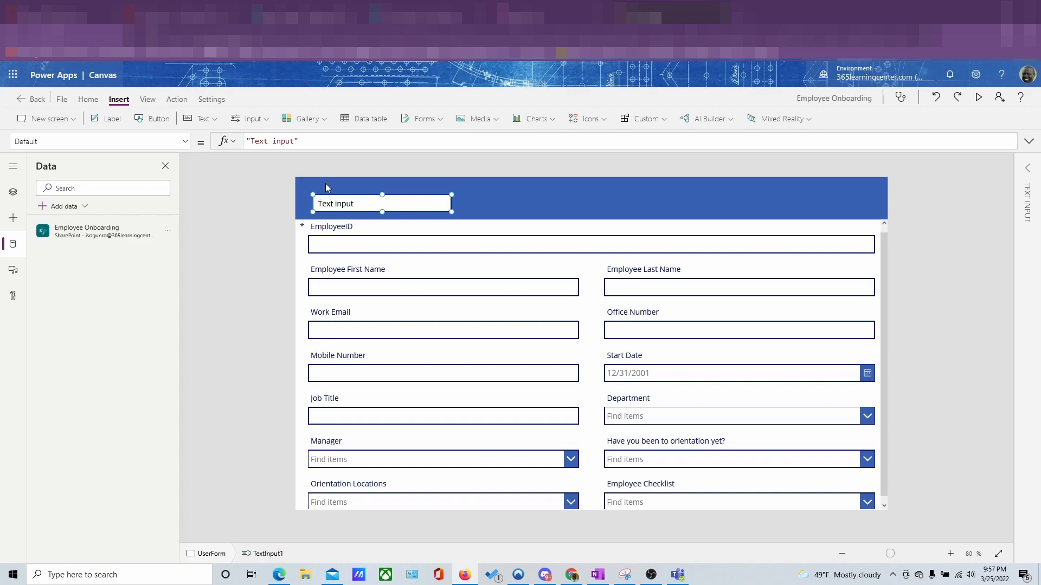
{"action": "key", "text": "Delete"}
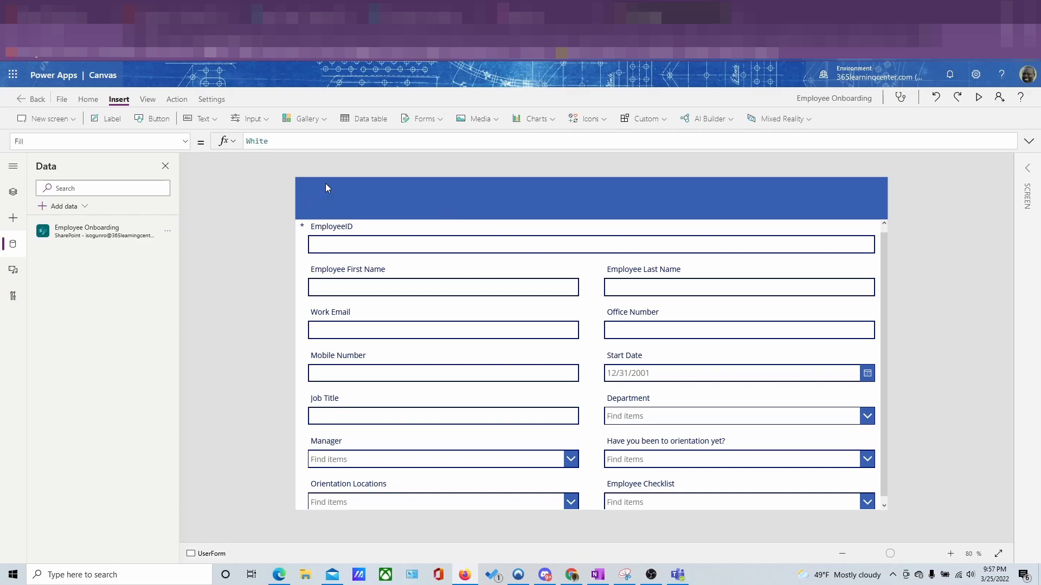
Insert a text label and stretch it over the whole blue header banner, about 1366 by 98.
{"action": "left_click", "coordinate": [214, 118]}
{"action": "left_click", "coordinate": [225, 142]}
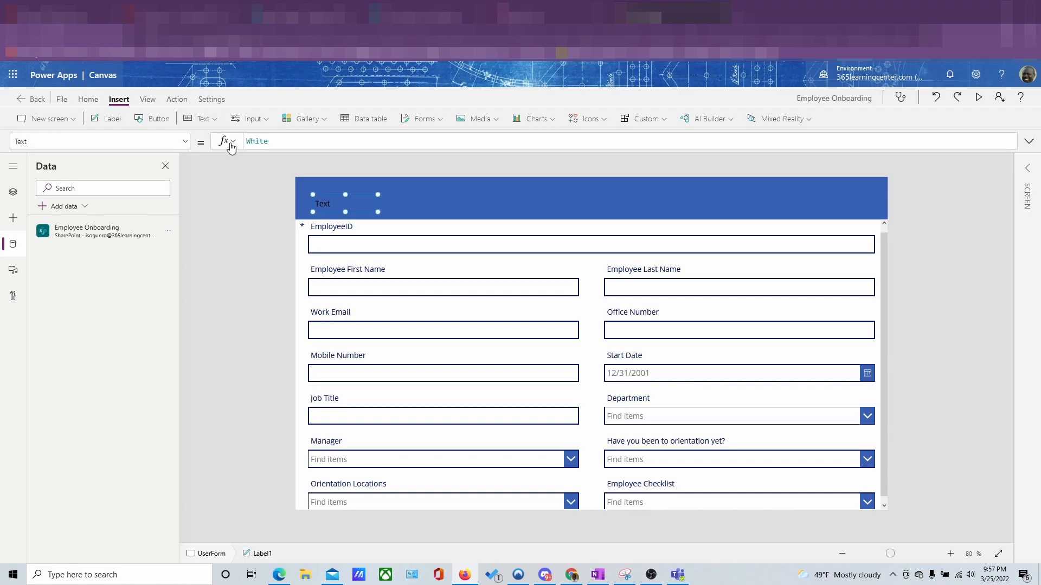
{"action": "left_click_drag", "start_coordinate": [310, 193], "coordinate": [296, 178]}
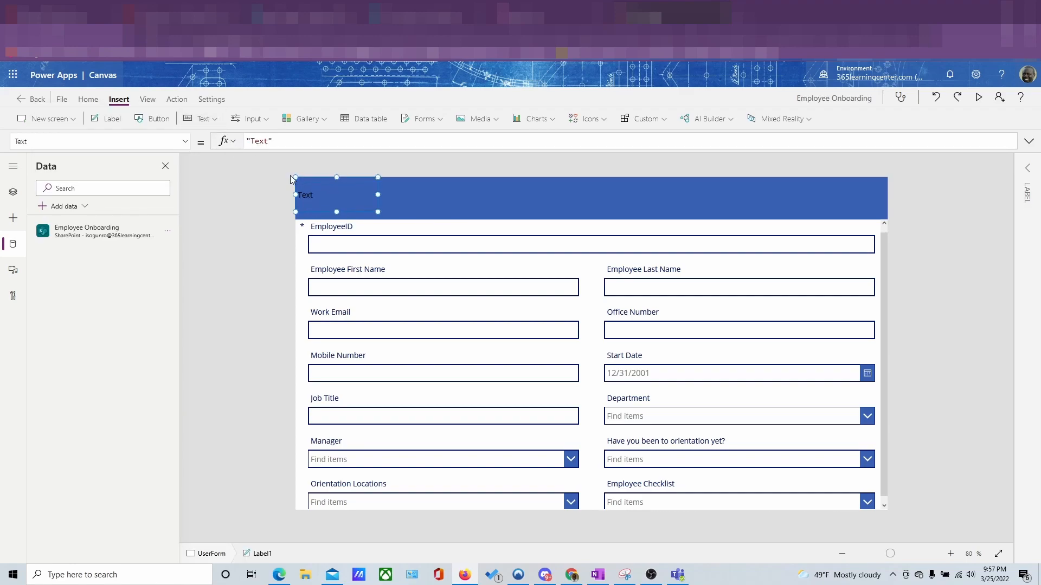
{"action": "left_click_drag", "start_coordinate": [377, 212], "coordinate": [908, 219]}
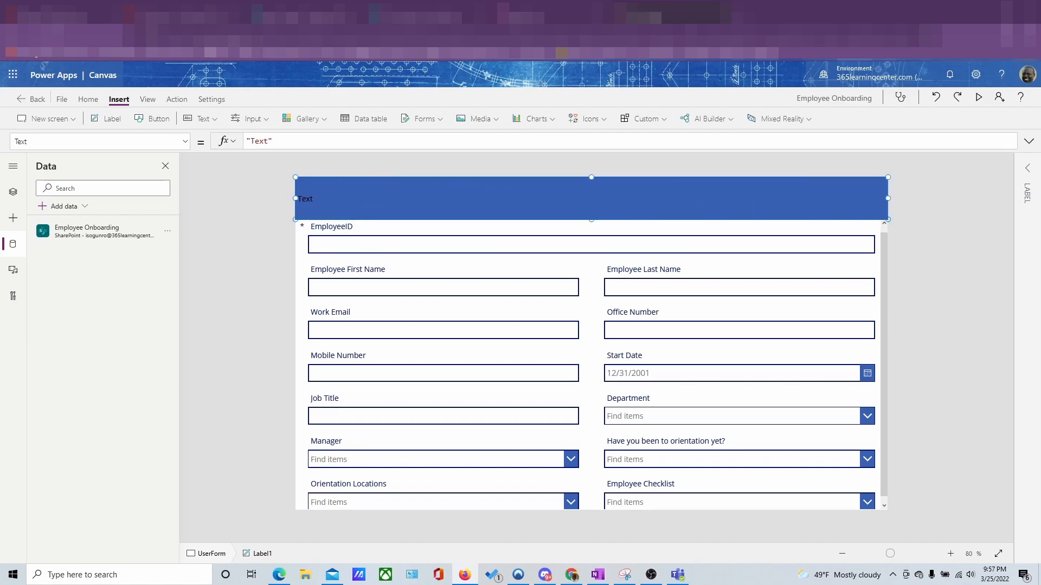
Format the header label with centered text, Bold font weight and font size 25.
{"action": "left_click", "coordinate": [1027, 169]}
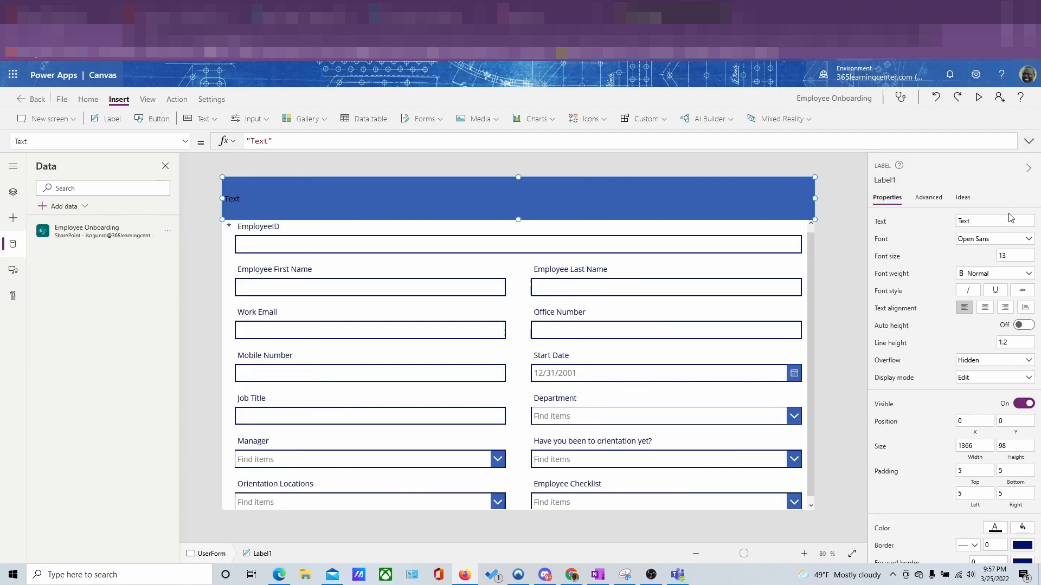
{"action": "left_click", "coordinate": [985, 308]}
{"action": "left_click", "coordinate": [1002, 274]}
{"action": "left_click", "coordinate": [992, 287]}
{"action": "left_click", "coordinate": [1017, 256]}
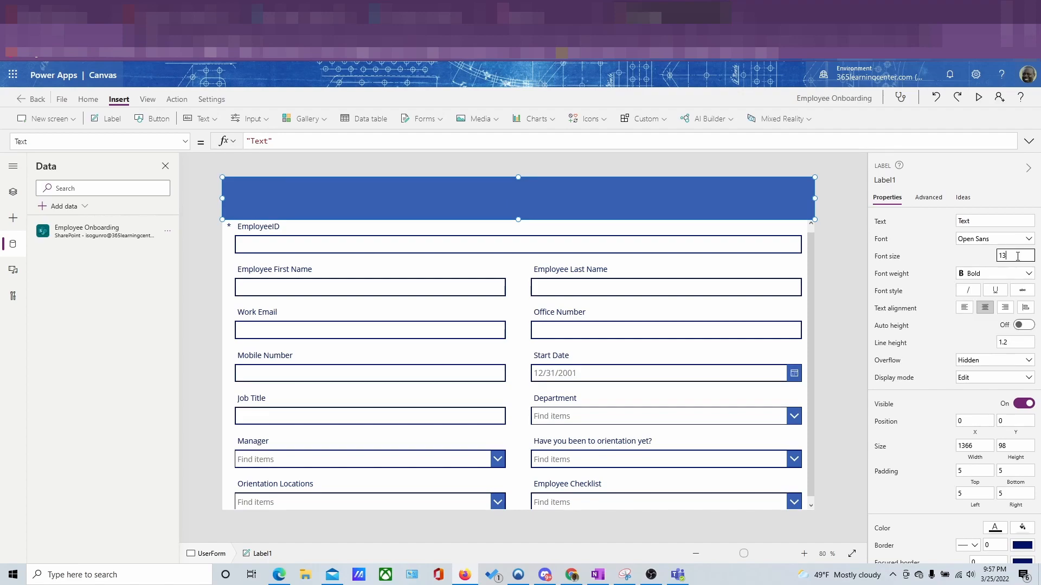
{"action": "double_click", "coordinate": [1002, 256]}
{"action": "key", "text": "Return"}
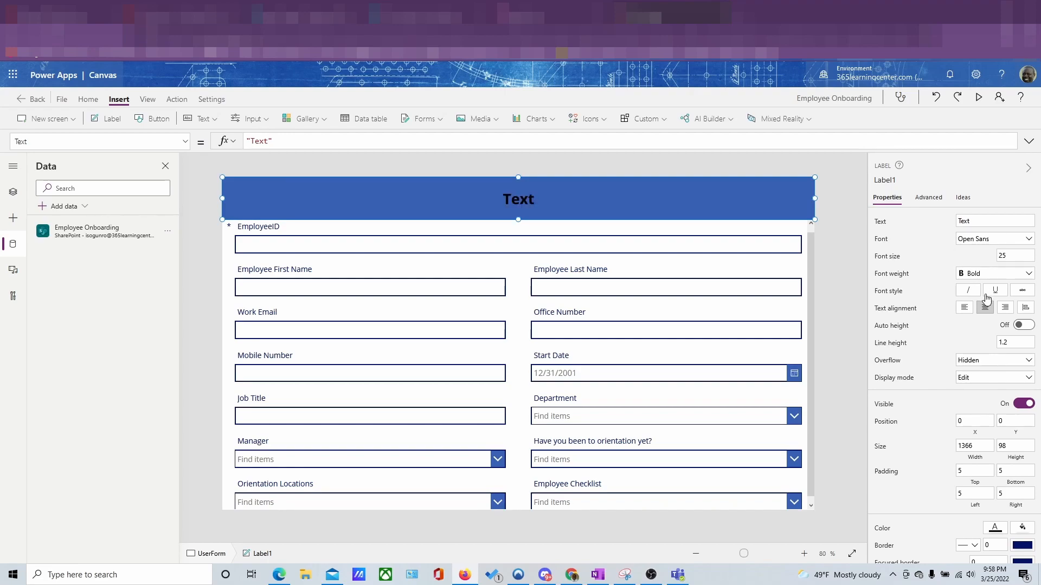
Set the header label's text to "Employee Onboarding Form" and its font color to white.
{"action": "left_click", "coordinate": [992, 221]}
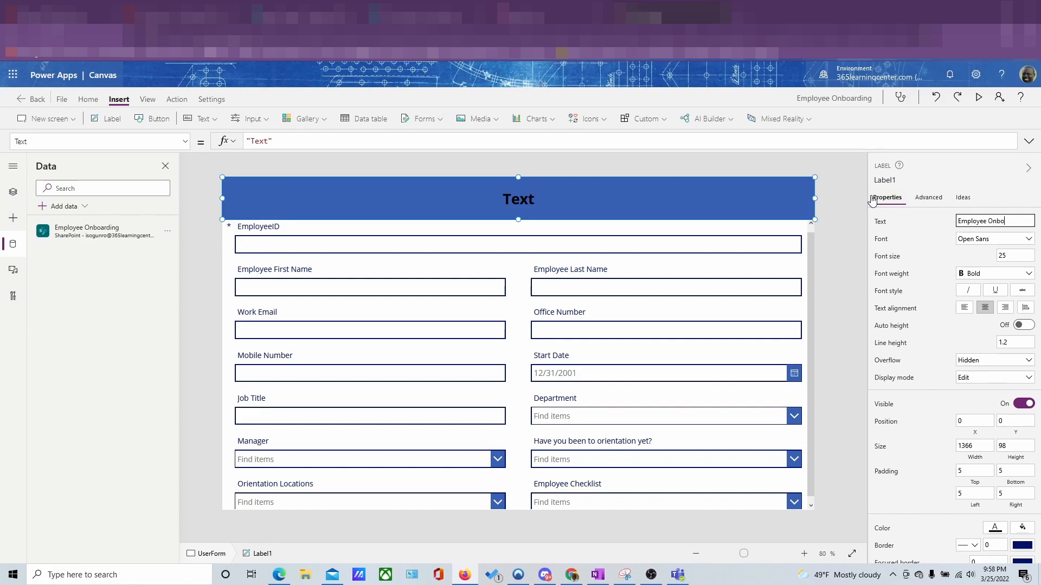
{"action": "type", "text": "Employee Onboarding Form"}
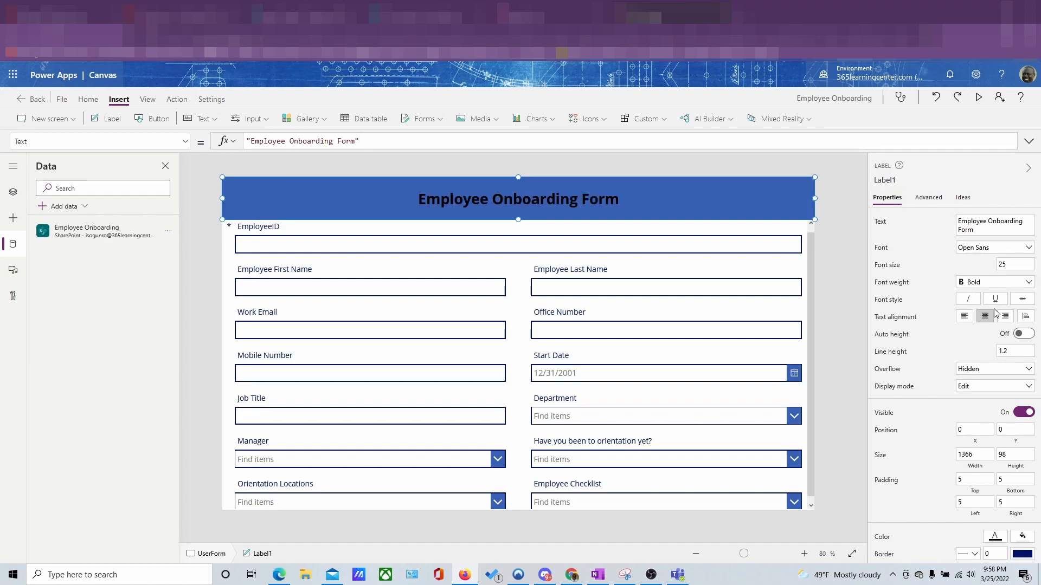
{"action": "scroll", "coordinate": [986, 401], "scroll_direction": "down", "scroll_amount": 5}
{"action": "left_click", "coordinate": [994, 405]}
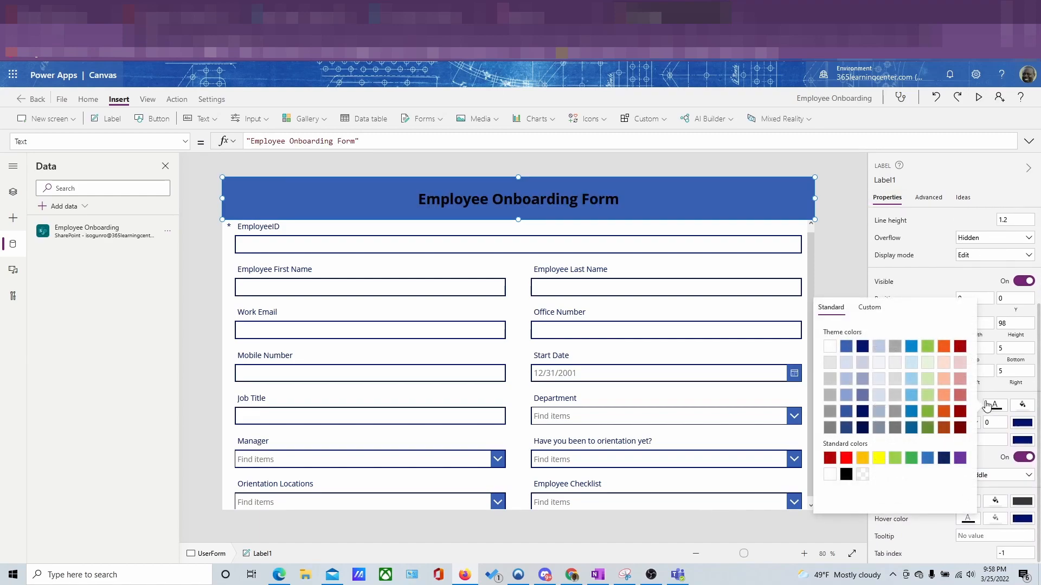
{"action": "left_click", "coordinate": [830, 346]}
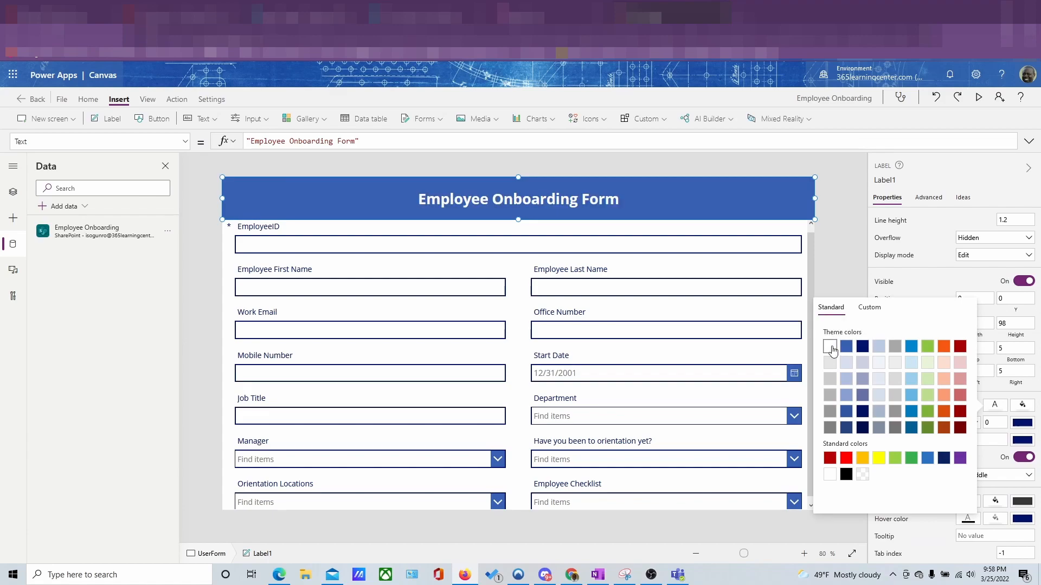
{"action": "left_click", "coordinate": [838, 204]}
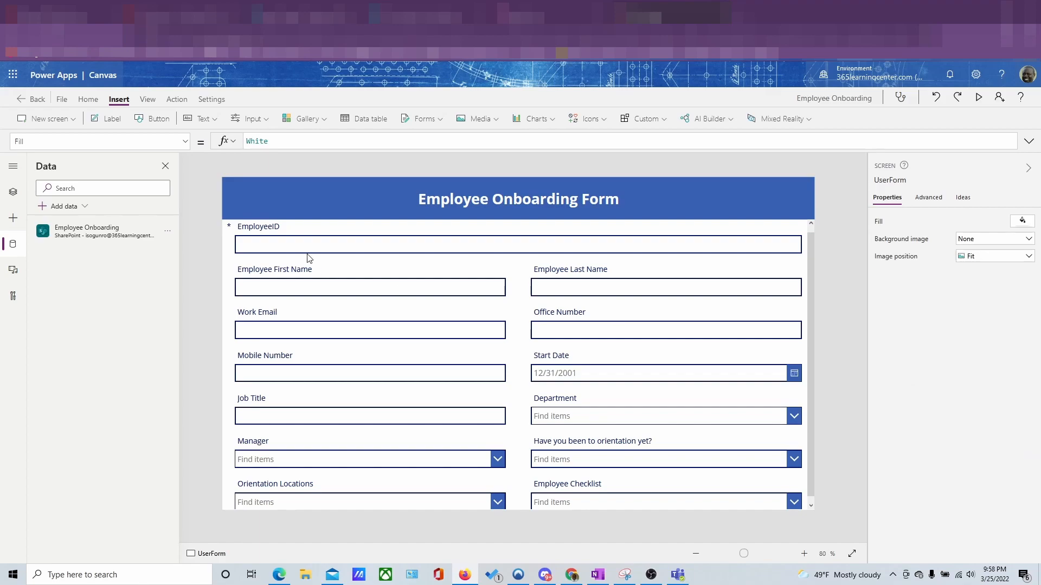
Set the font weight of the EmployeeID field label to Bold.
{"action": "left_click", "coordinate": [272, 232]}
{"action": "left_click", "coordinate": [273, 227]}
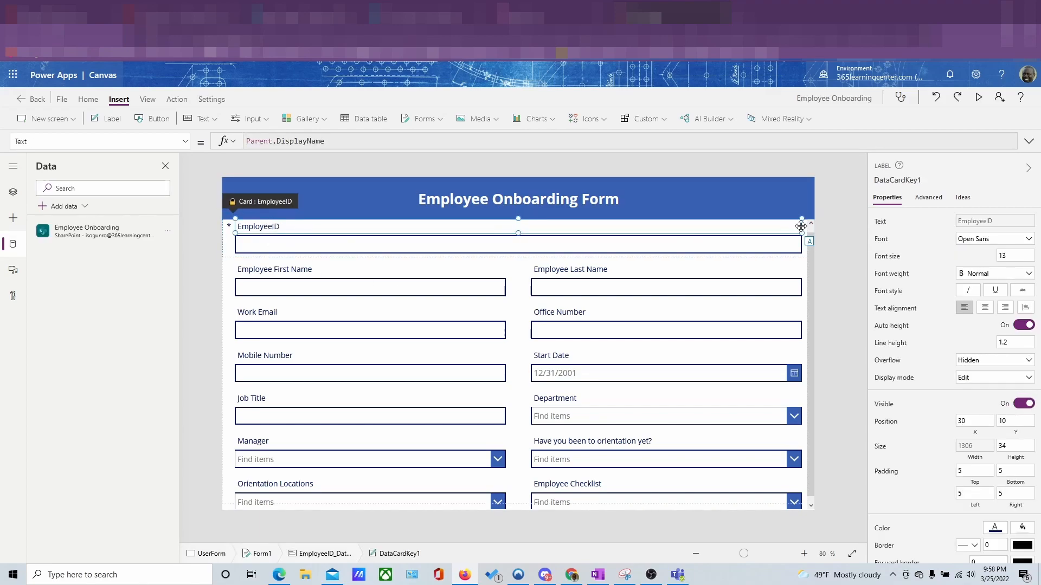
{"action": "left_click", "coordinate": [970, 276]}
{"action": "left_click", "coordinate": [971, 287]}
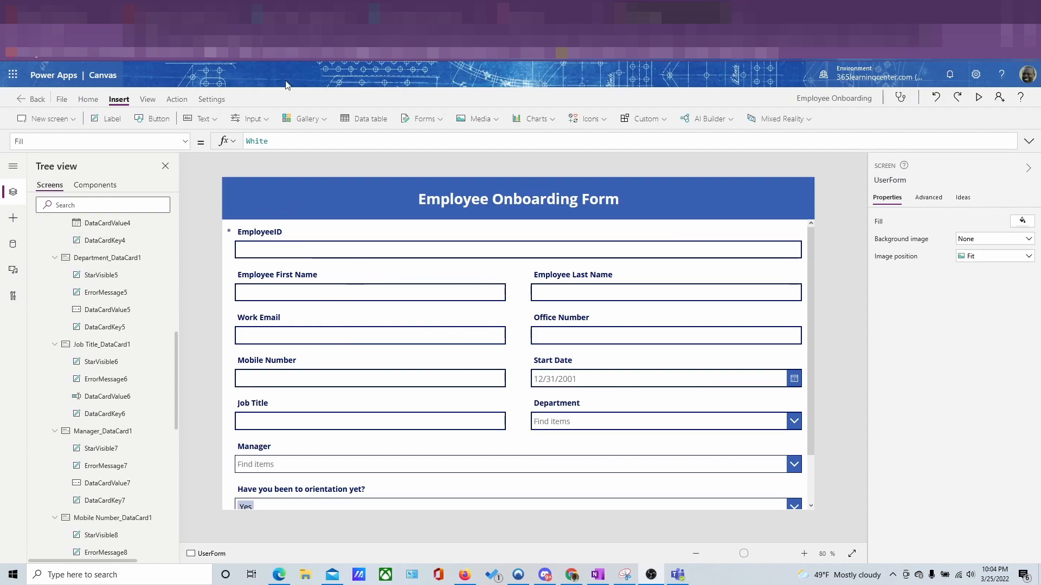
{"action": "left_click", "coordinate": [280, 233]}
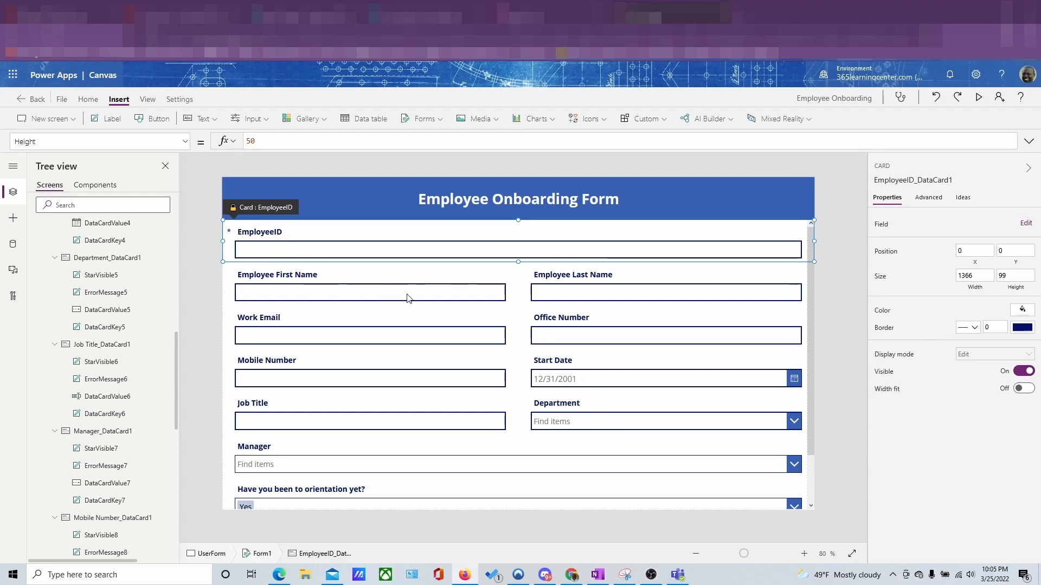
{"action": "scroll", "coordinate": [586, 325], "scroll_direction": "down", "scroll_amount": 1}
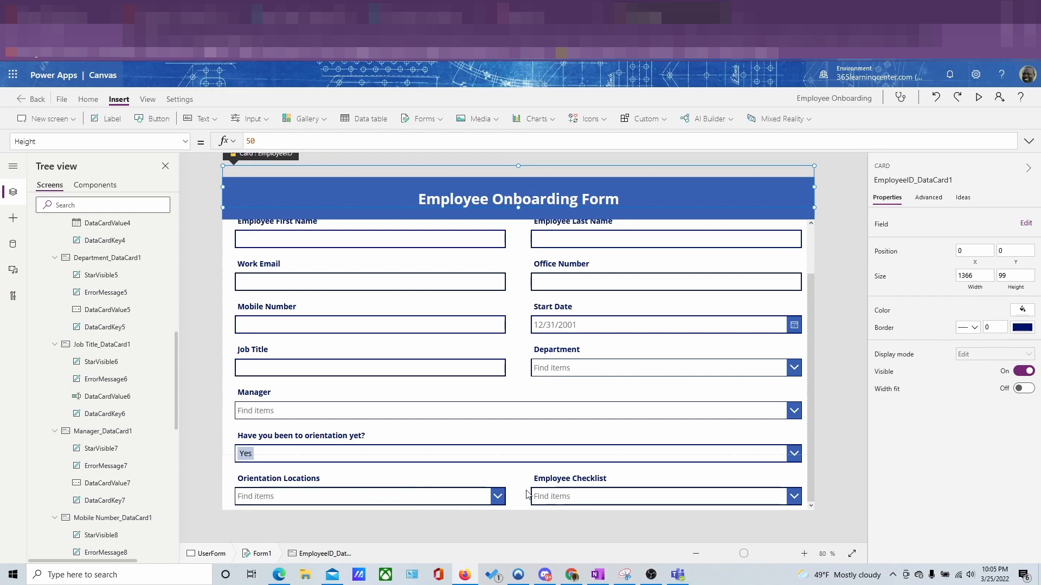
Turn the Orientation Locations card's visibility off and back on.
{"action": "left_click", "coordinate": [362, 483]}
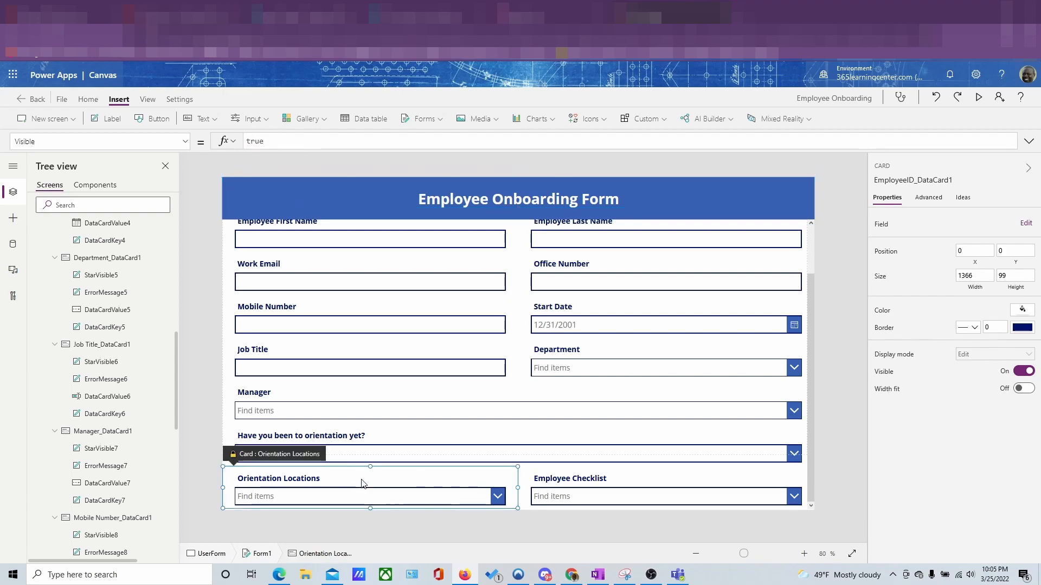
{"action": "left_click", "coordinate": [580, 482]}
{"action": "left_click", "coordinate": [460, 480]}
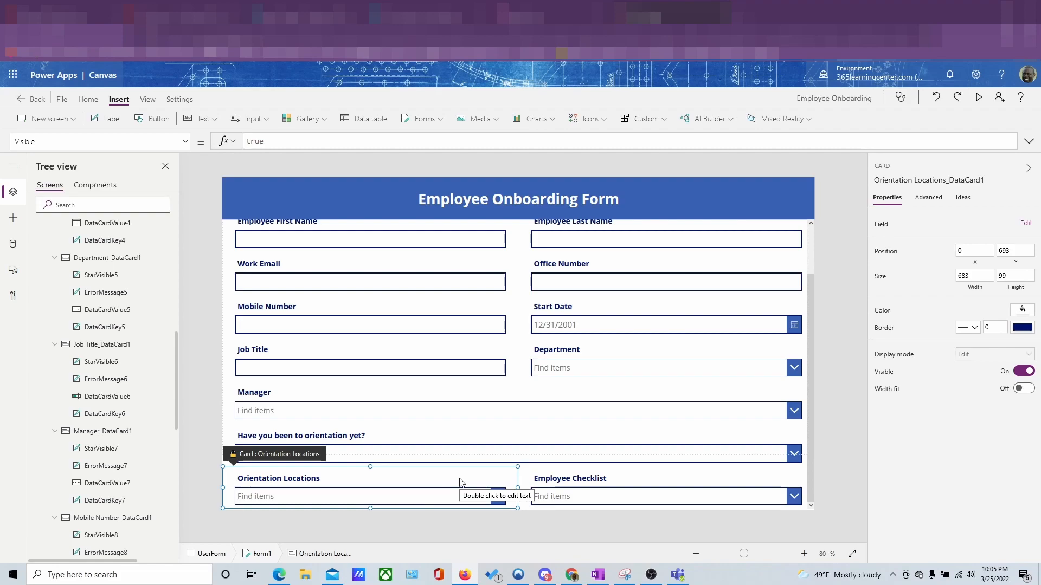
{"action": "left_click", "coordinate": [569, 489]}
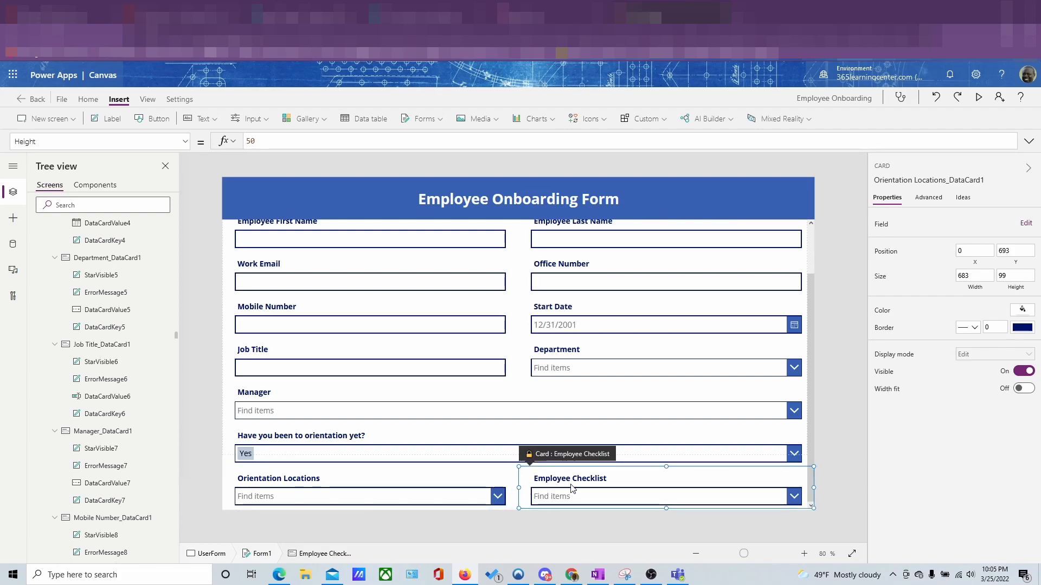
{"action": "left_click", "coordinate": [437, 487]}
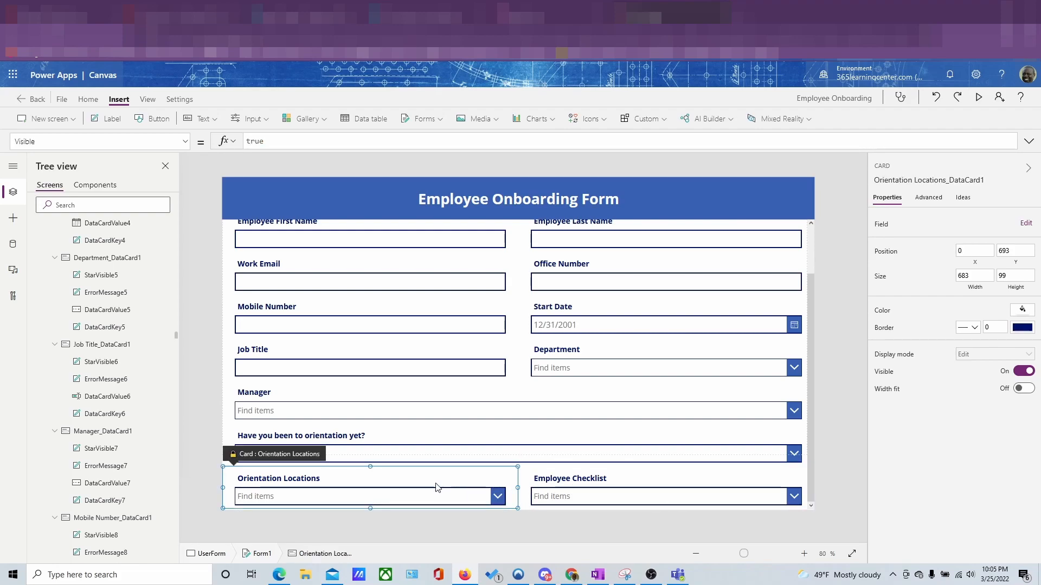
{"action": "left_click", "coordinate": [1024, 372]}
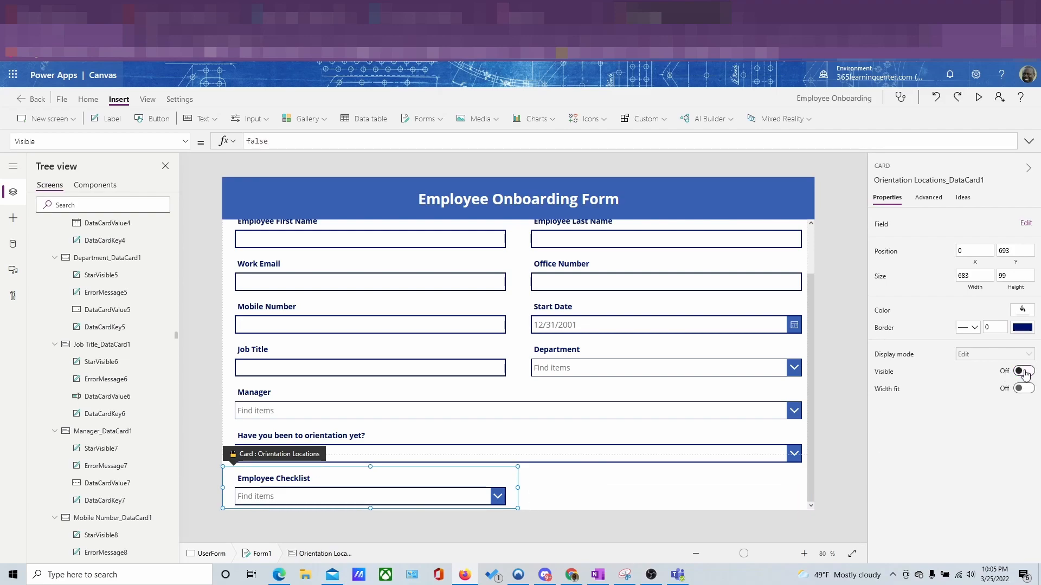
{"action": "left_click", "coordinate": [1024, 372]}
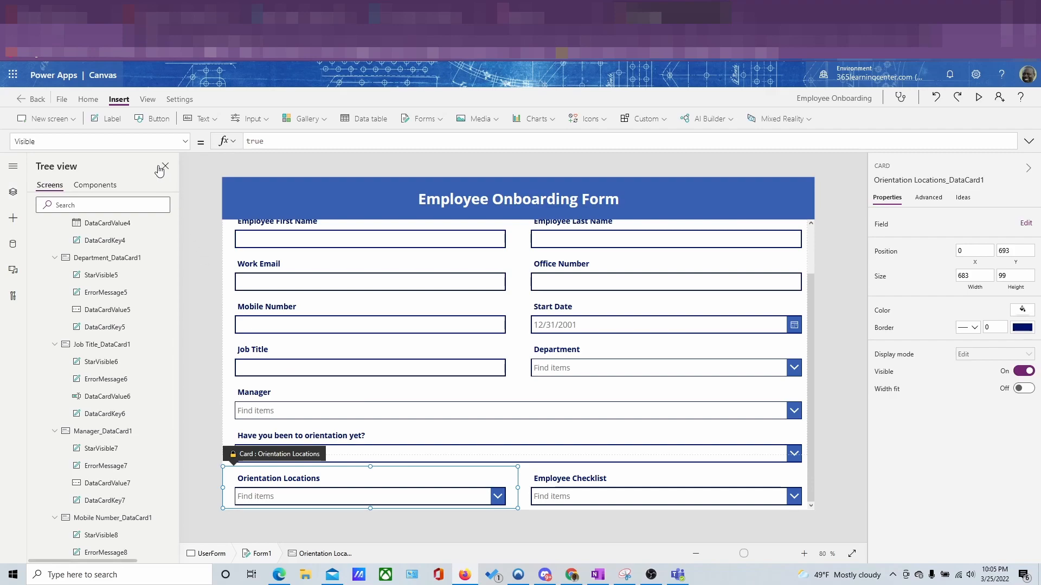
Set the Orientation Locations card's Visible property formula to false.
{"action": "left_click", "coordinate": [183, 141]}
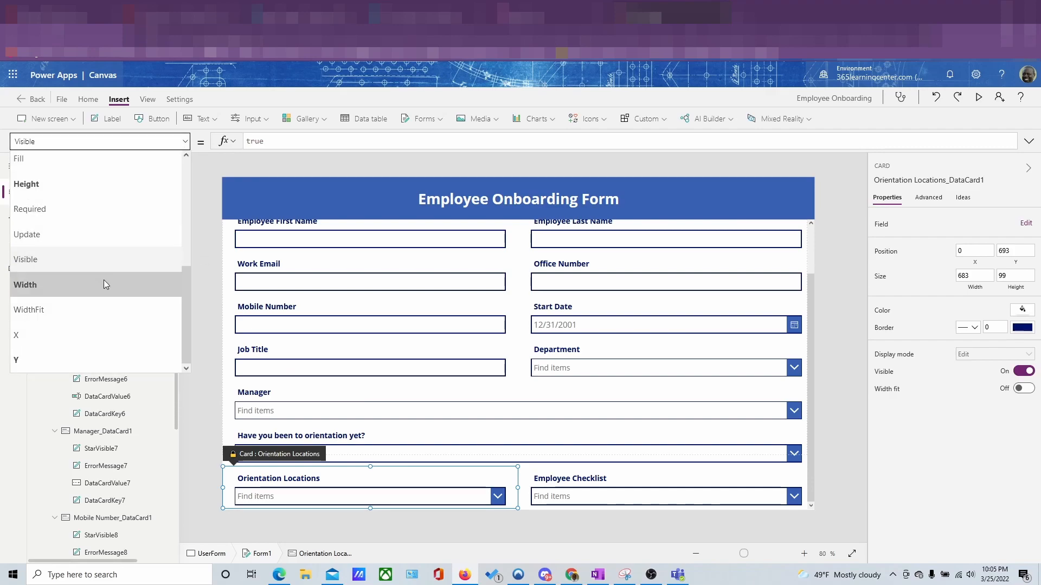
{"action": "scroll", "coordinate": [99, 292], "scroll_direction": "up", "scroll_amount": 4}
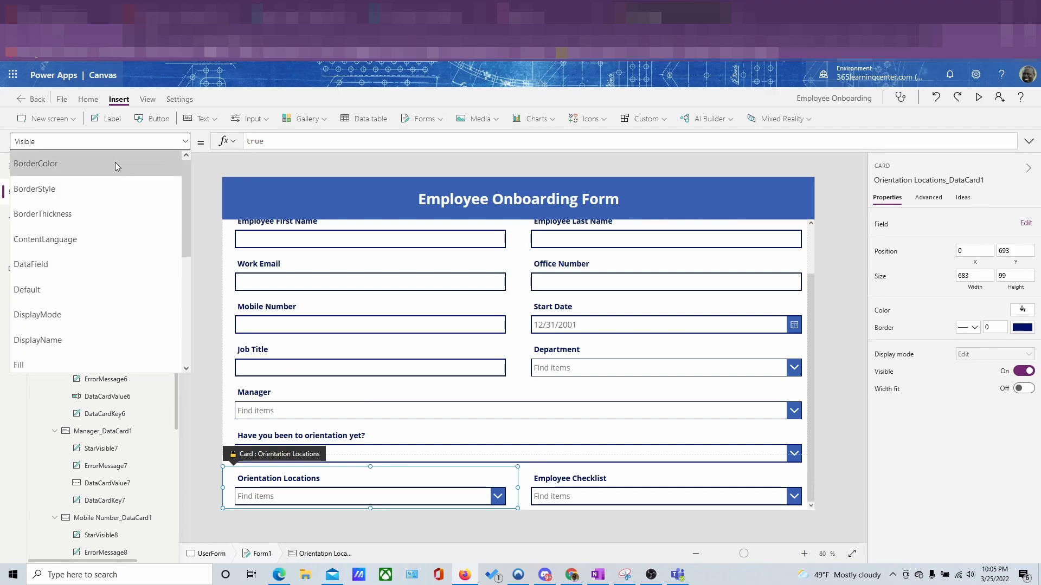
{"action": "scroll", "coordinate": [111, 223], "scroll_direction": "down", "scroll_amount": 4}
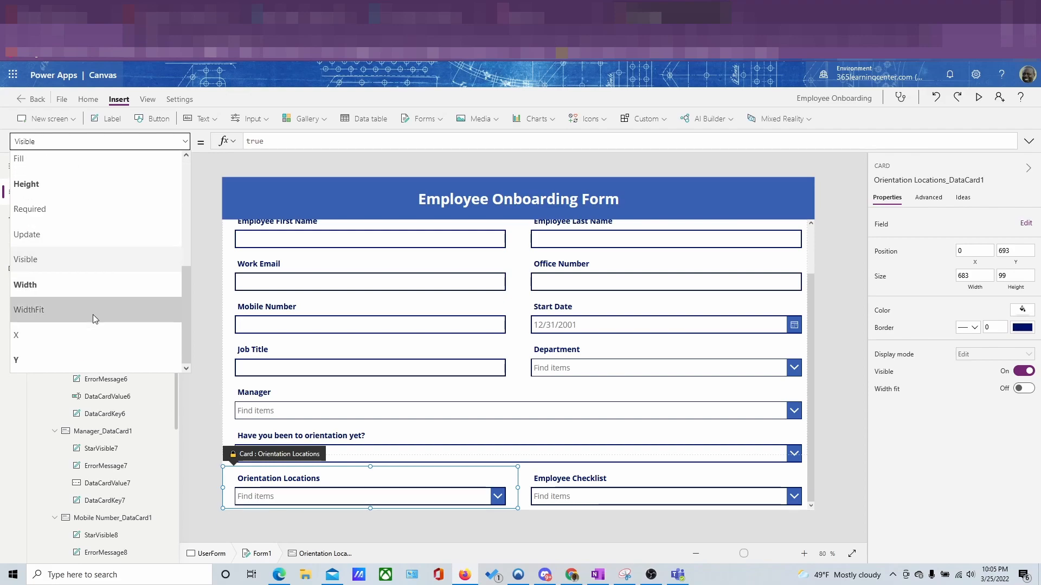
{"action": "left_click", "coordinate": [106, 262]}
{"action": "double_click", "coordinate": [255, 141]}
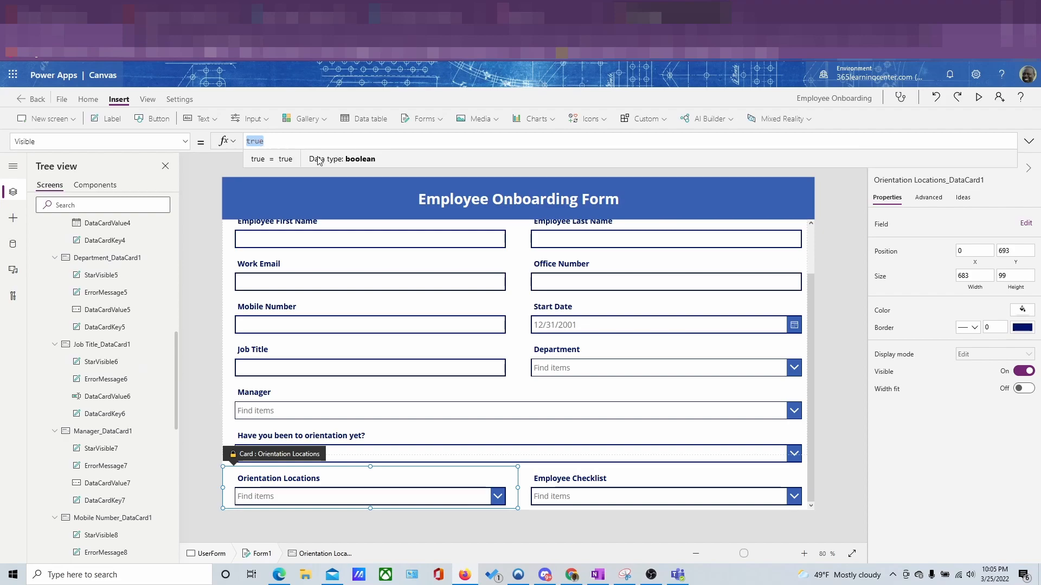
{"action": "type", "text": "false"}
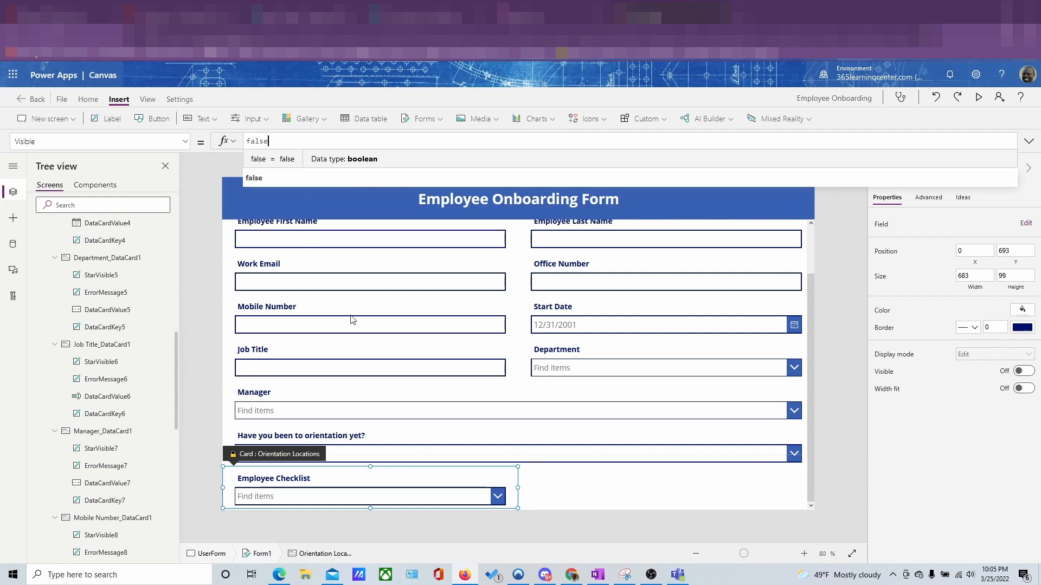
Turn off visibility for the Employee Checklist card.
{"action": "left_click", "coordinate": [394, 484]}
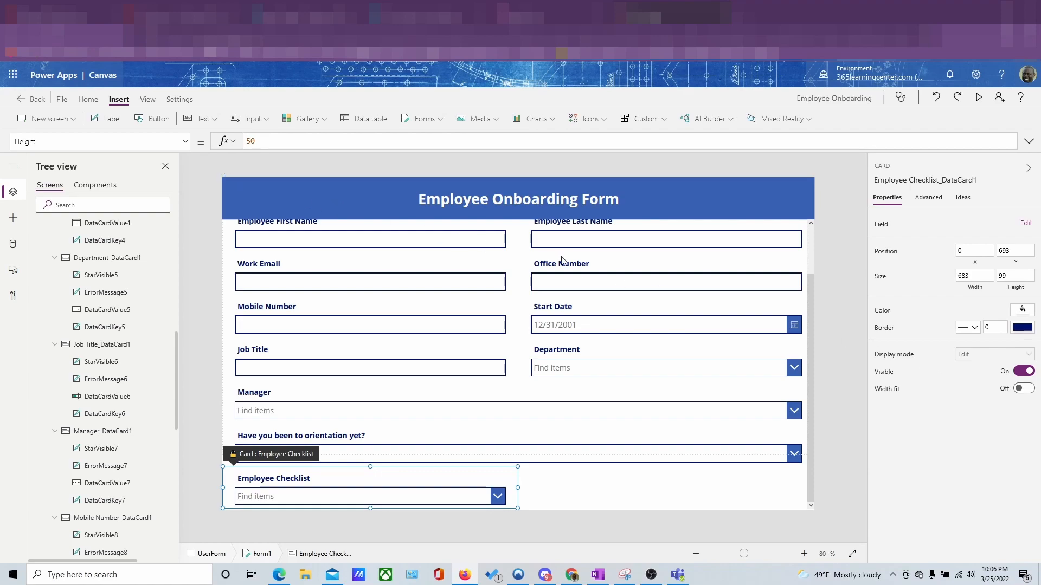
{"action": "left_click", "coordinate": [1025, 374]}
{"action": "left_click", "coordinate": [1025, 372]}
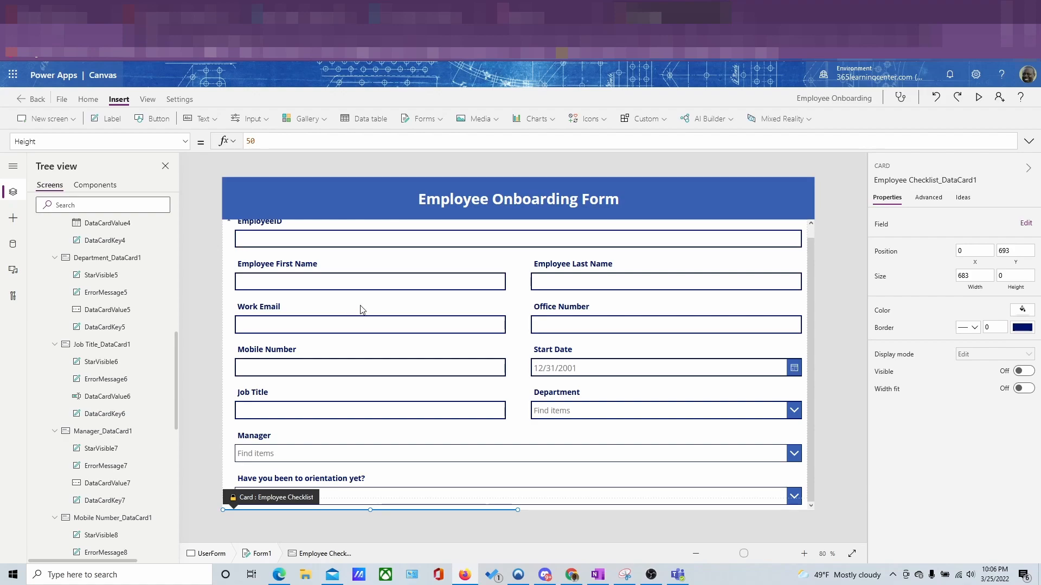
Preview the app, remove the Yes selection from "Have you been to orientation yet?", and return to the editor.
{"action": "left_click", "coordinate": [979, 98]}
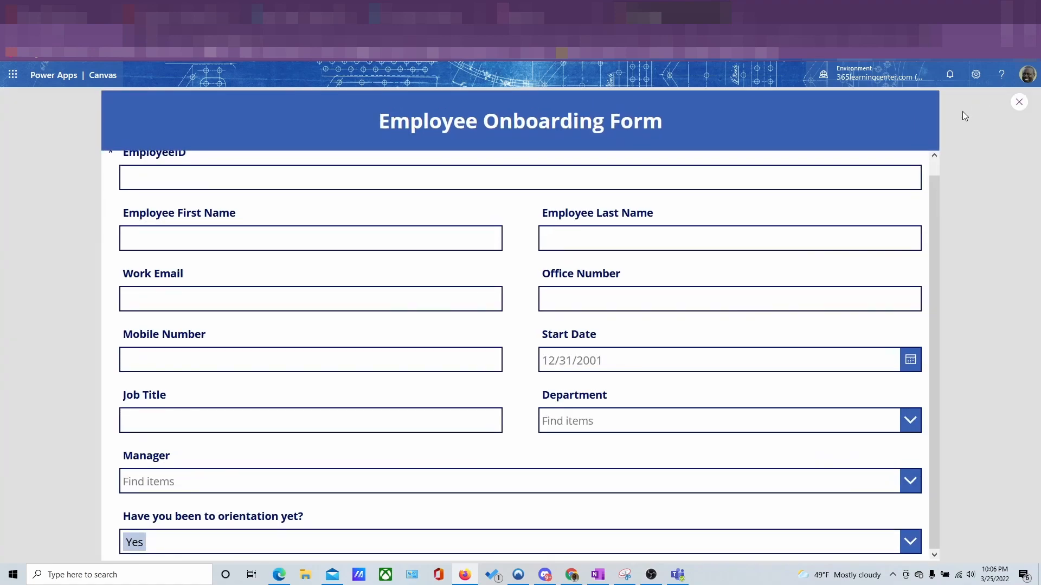
{"action": "left_click", "coordinate": [399, 540]}
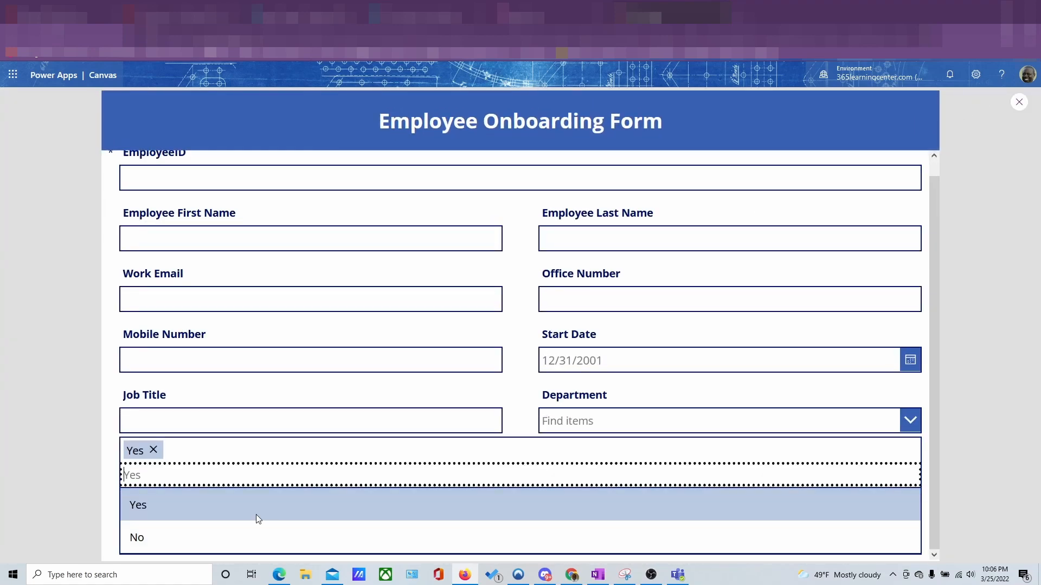
{"action": "left_click", "coordinate": [160, 449]}
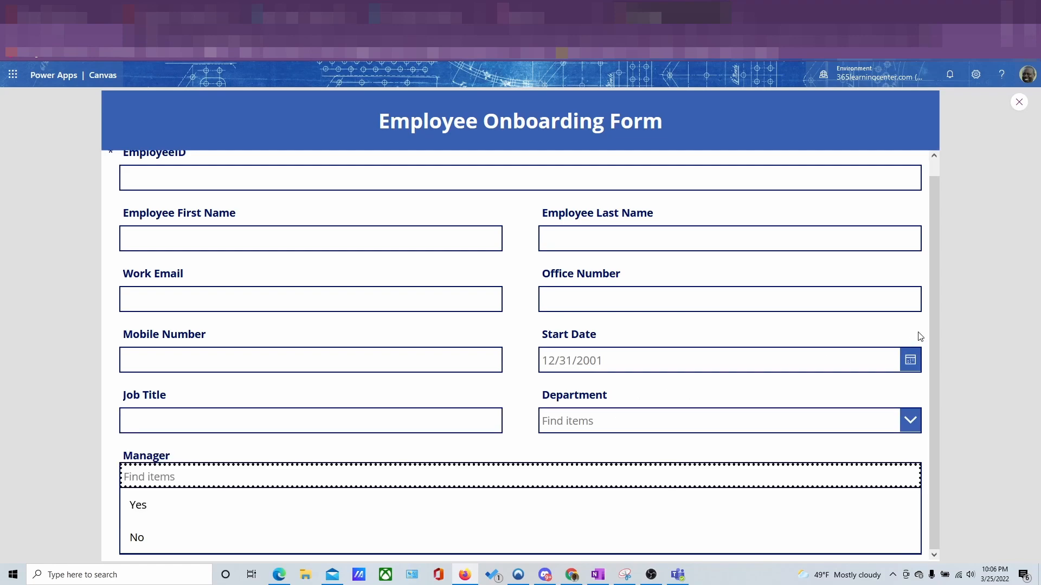
{"action": "left_click", "coordinate": [984, 317]}
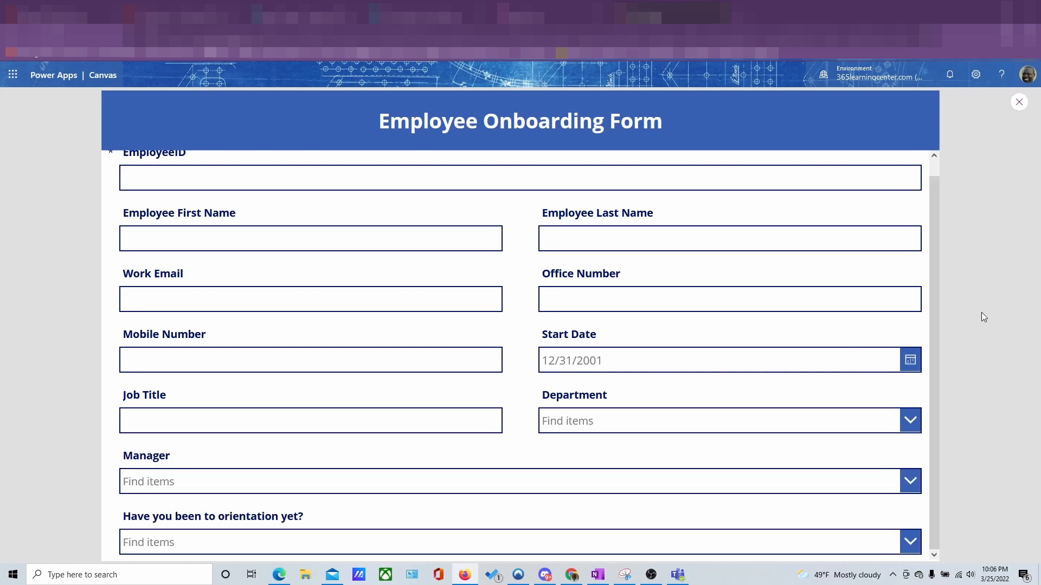
{"action": "left_click", "coordinate": [1019, 102]}
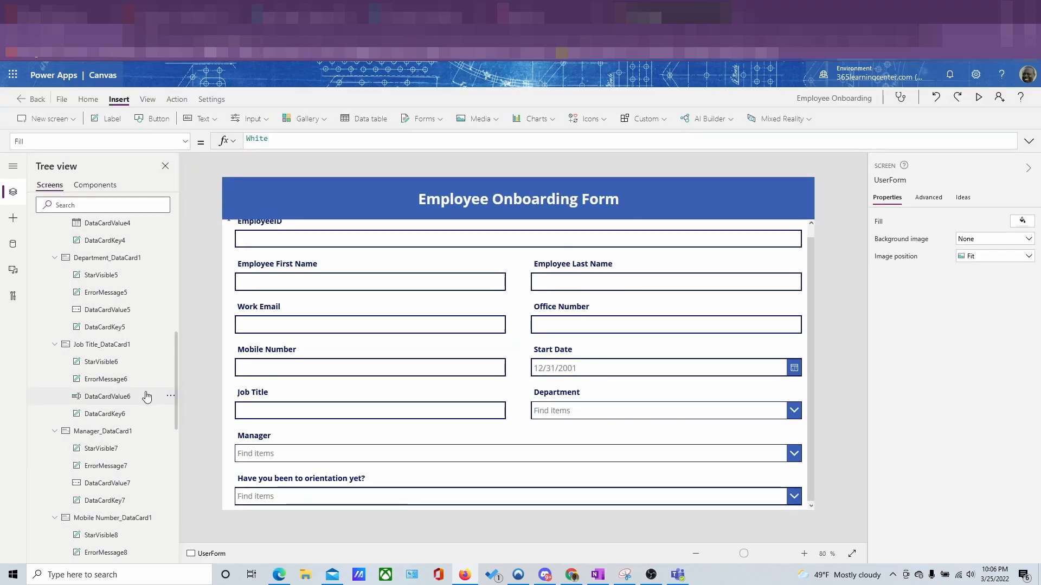
Collapse the Employee Checklist and Orientation Locations cards in the control tree, and open the Orientation Locations card's Visible formula.
{"action": "left_click", "coordinate": [55, 344]}
{"action": "scroll", "coordinate": [118, 349], "scroll_direction": "down", "scroll_amount": 10}
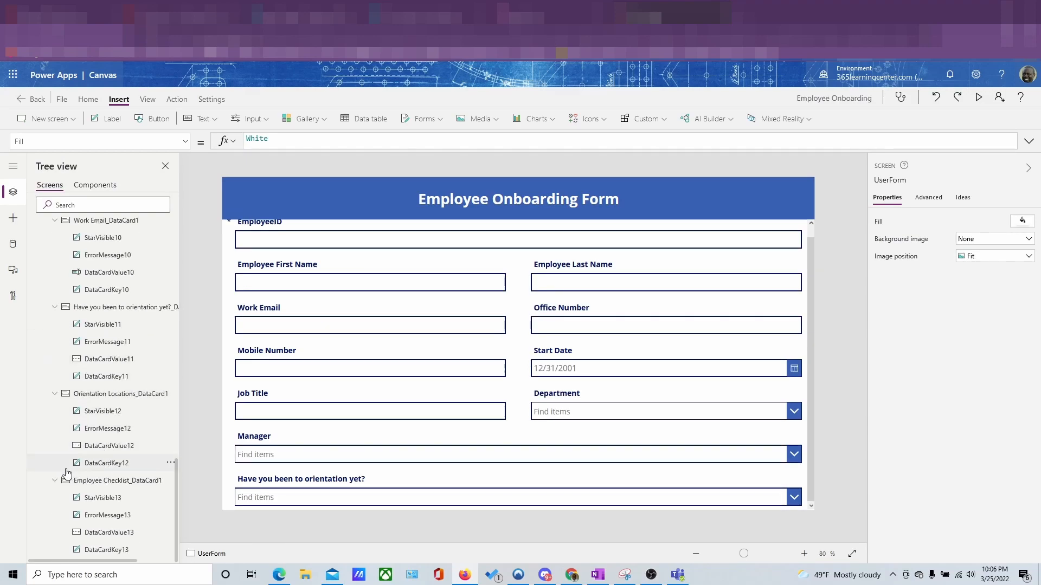
{"action": "left_click", "coordinate": [54, 480]}
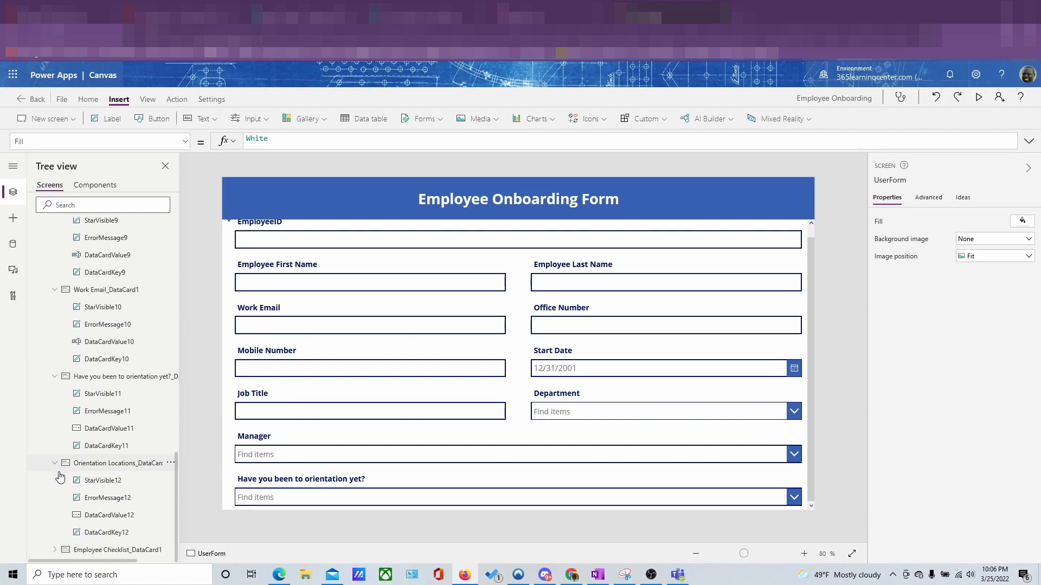
{"action": "left_click", "coordinate": [57, 465]}
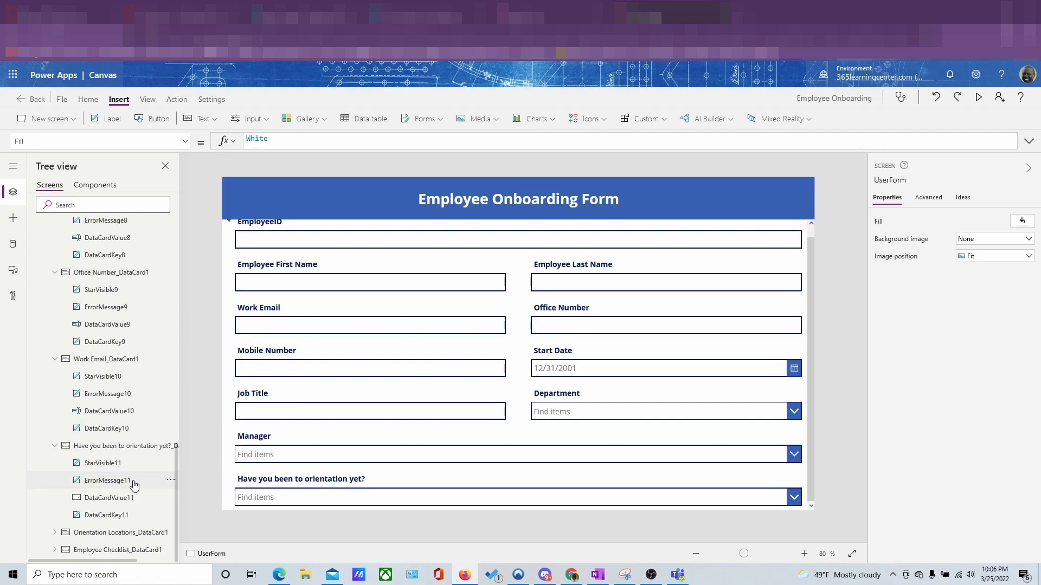
{"action": "left_click", "coordinate": [125, 535]}
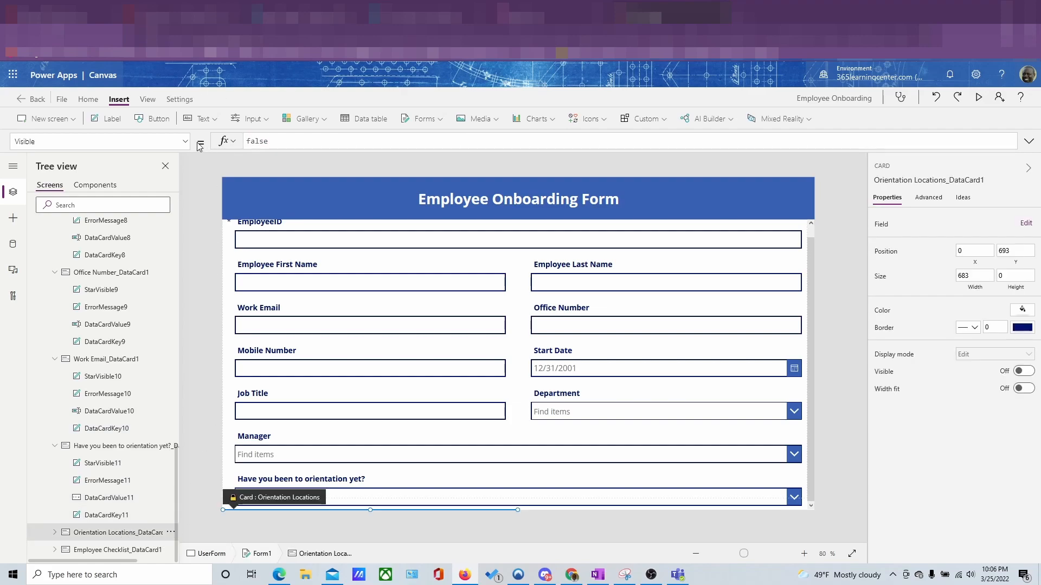
{"action": "double_click", "coordinate": [268, 141]}
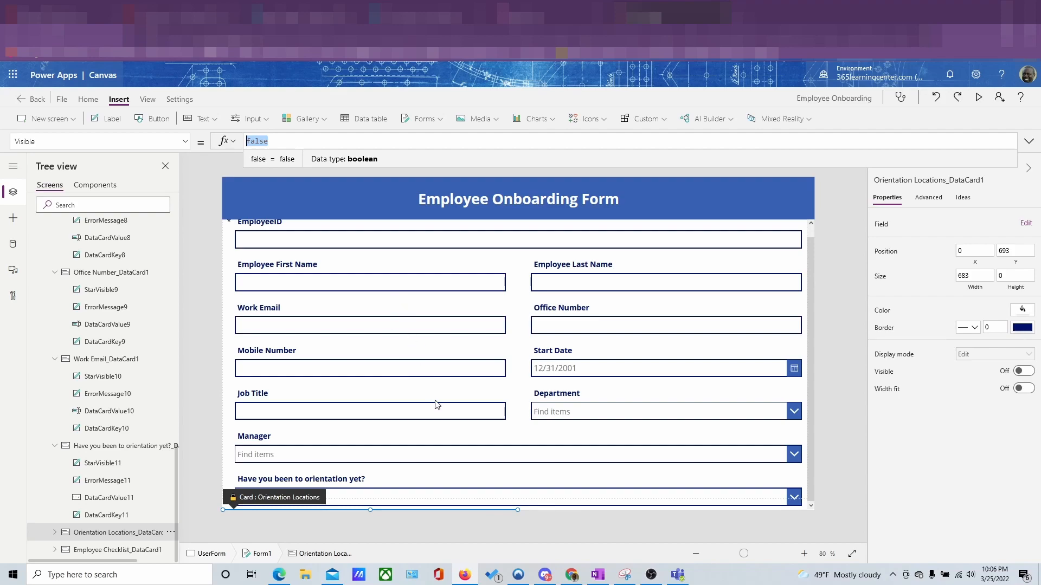
Rename the combo box of the "Have you been to orientation yet?" field as orientationDropDown.
{"action": "left_click", "coordinate": [358, 494]}
{"action": "left_click", "coordinate": [358, 495]}
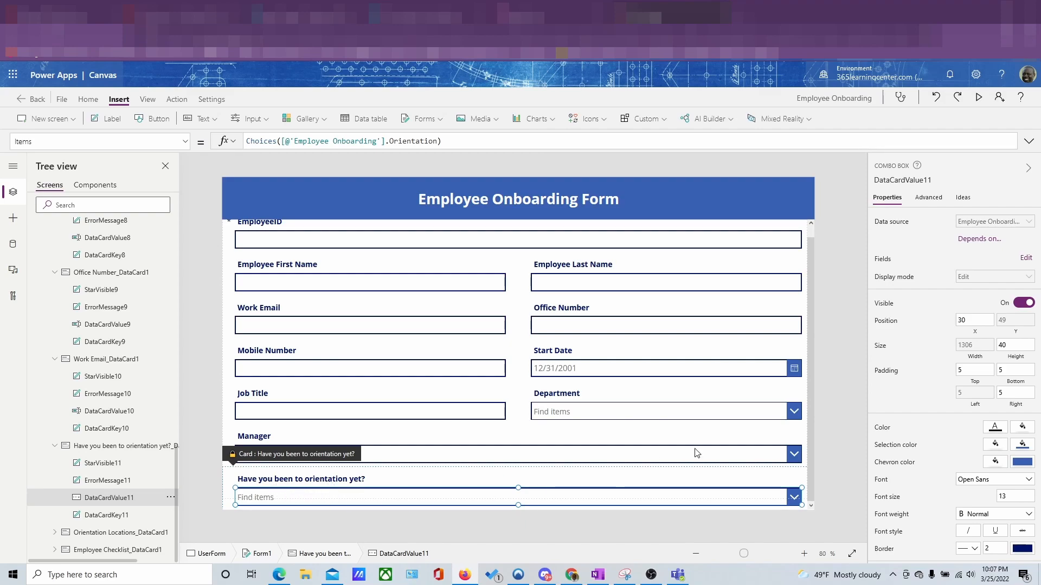
{"action": "left_click", "coordinate": [906, 179]}
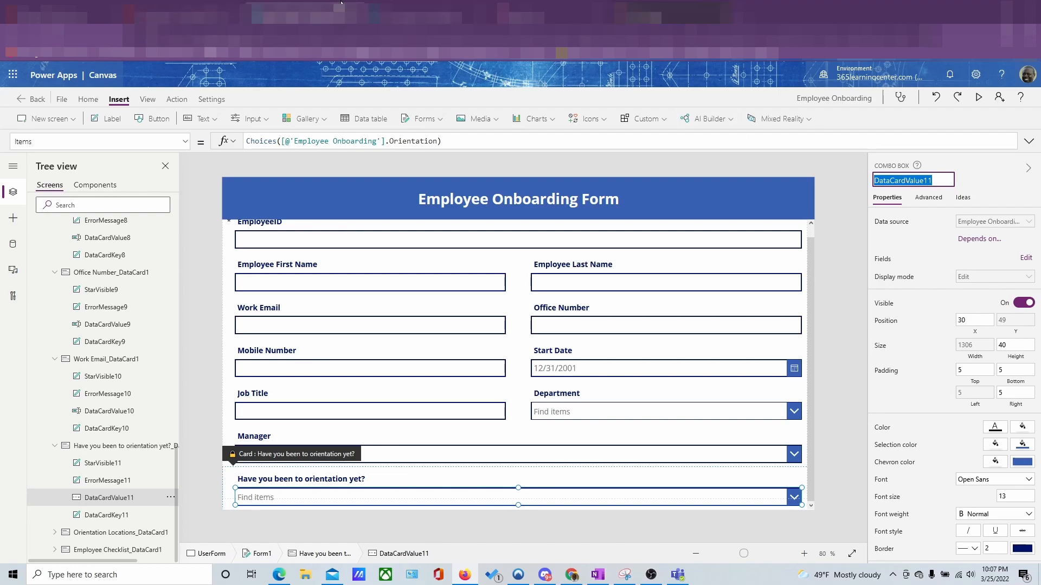
{"action": "type", "text": "orient"}
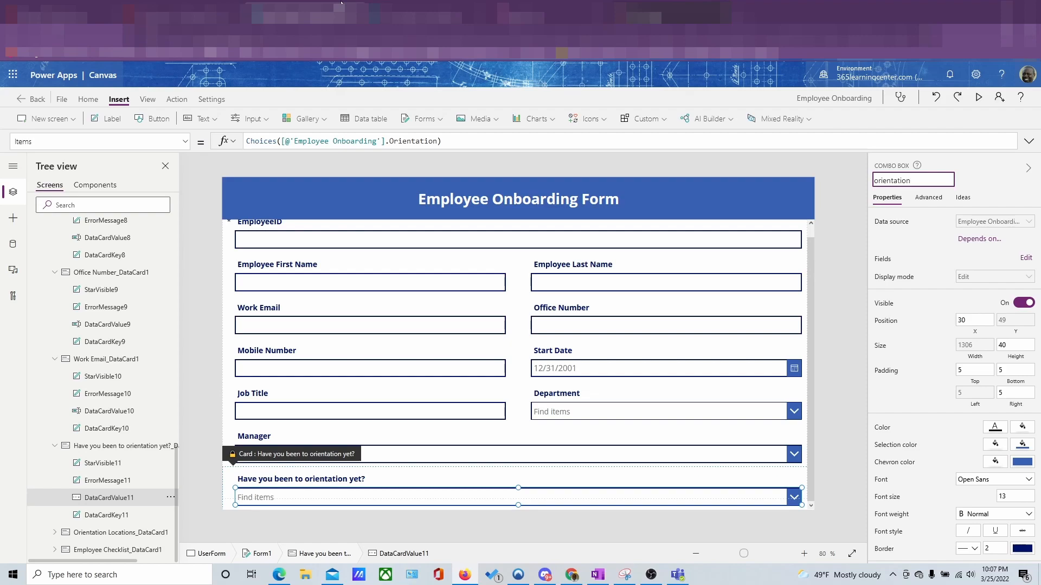
{"action": "type", "text": "ationDropDown"}
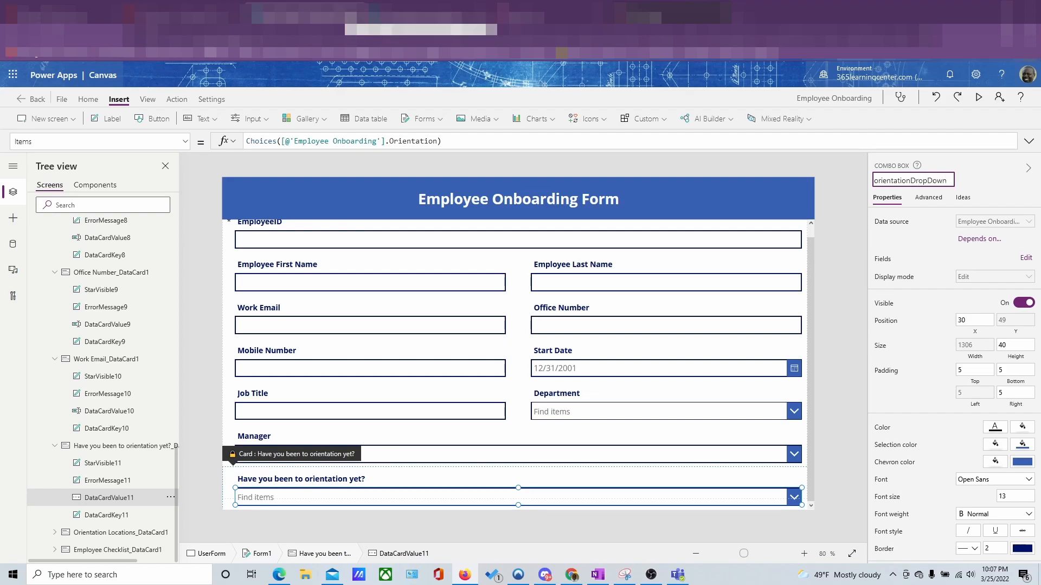
{"action": "key", "text": "Return"}
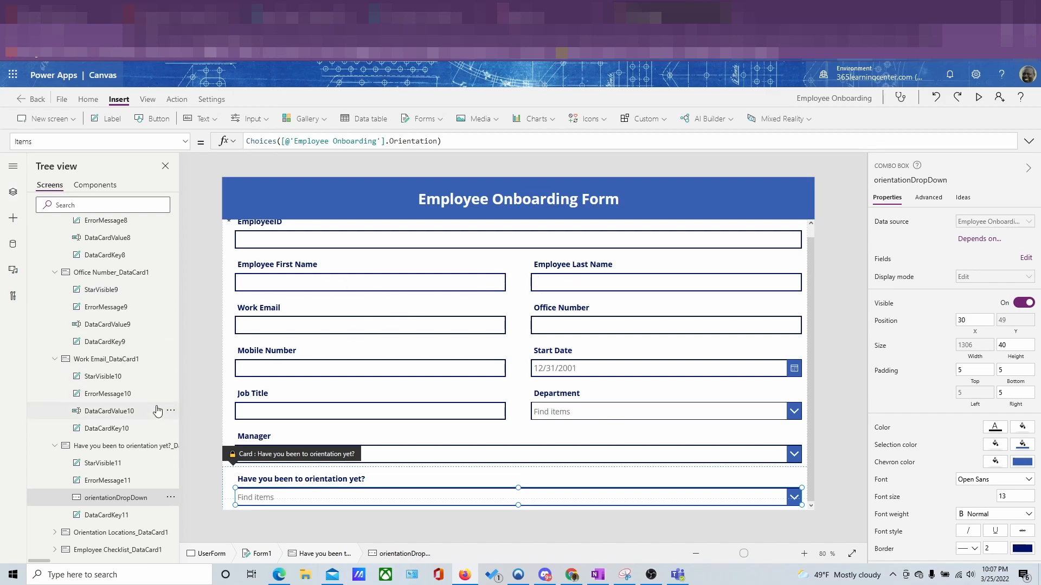
Replace the Orientation Locations card's Visible value with the start of an If formula.
{"action": "left_click", "coordinate": [95, 534]}
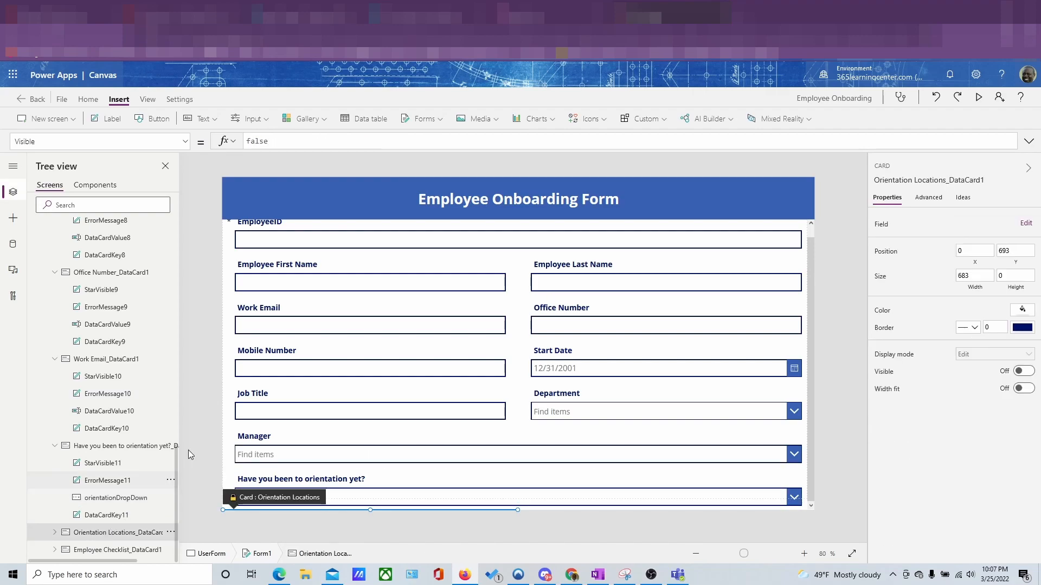
{"action": "left_click_drag", "start_coordinate": [289, 139], "coordinate": [192, 122]}
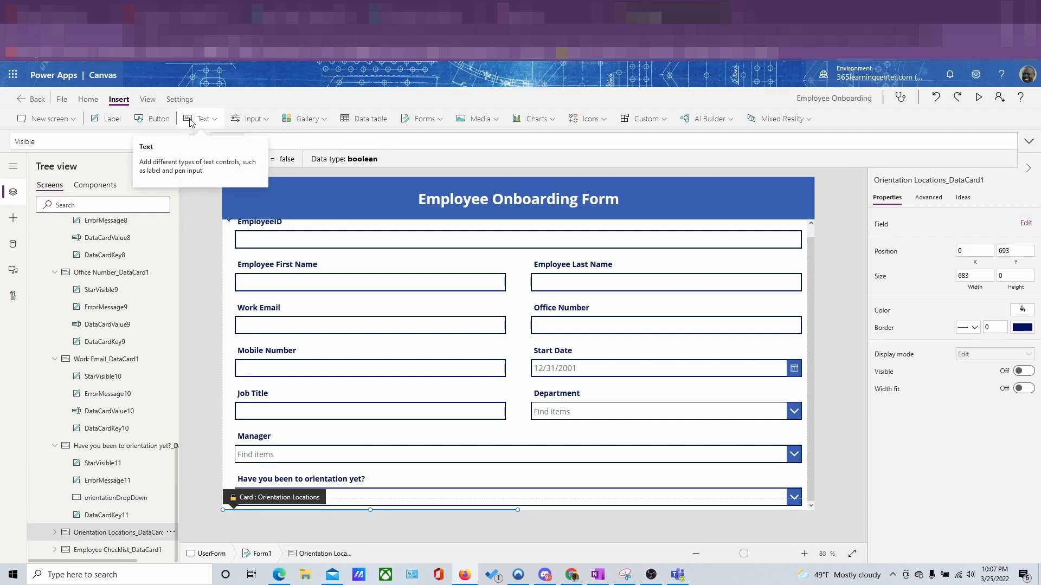
{"action": "type", "text": "If("}
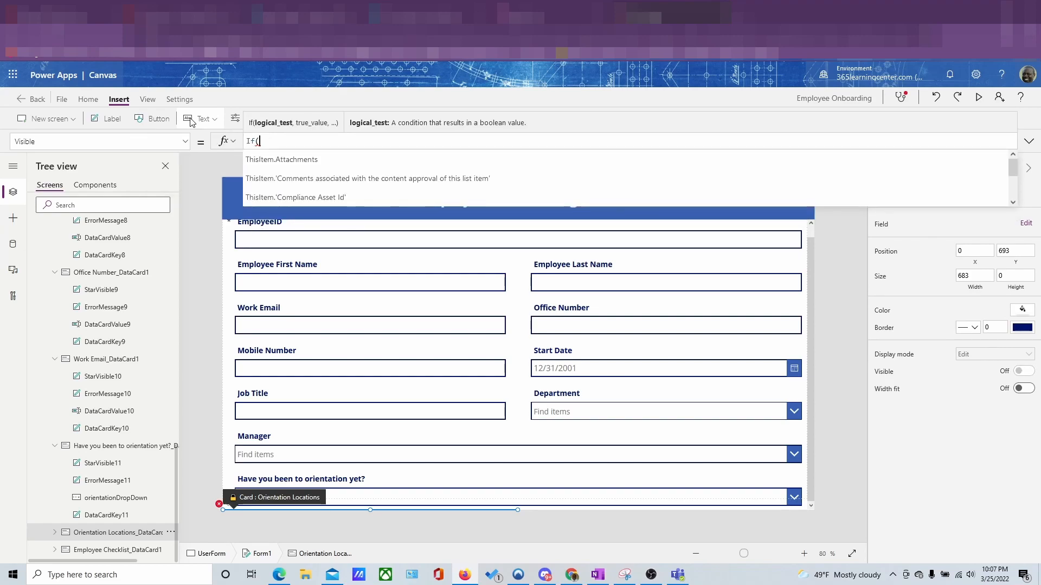
Try to use a selection property of 'Orientation Locations_DataCard1' as the If condition.
{"action": "type", "text": "orientat"}
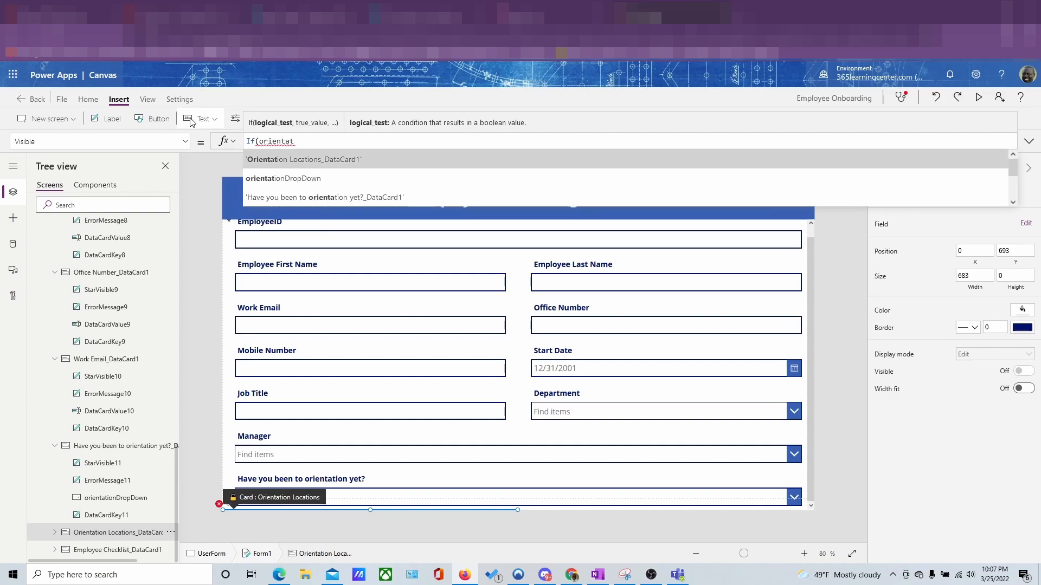
{"action": "key", "text": "Tab"}
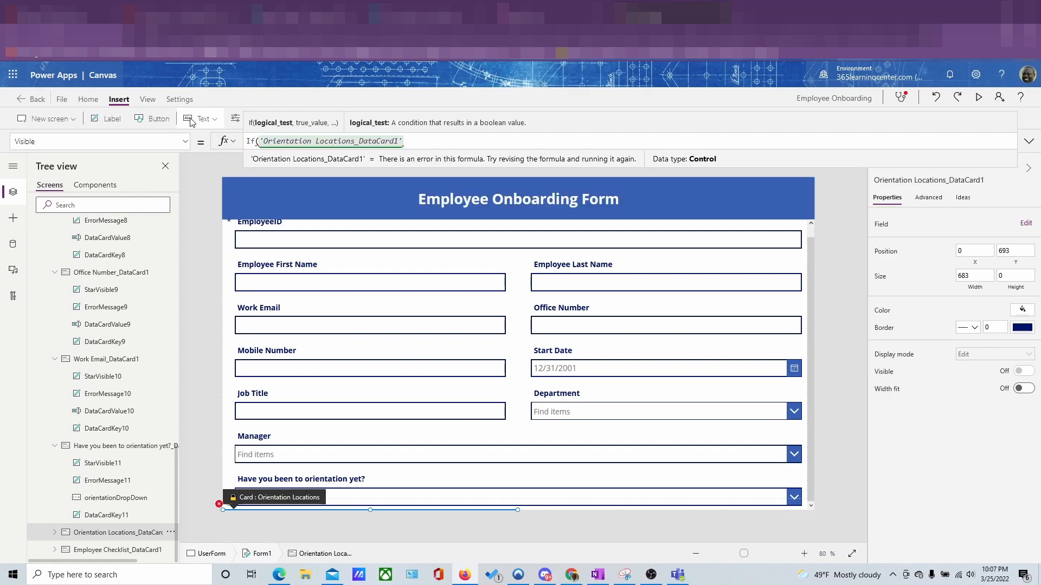
{"action": "type", "text": "."}
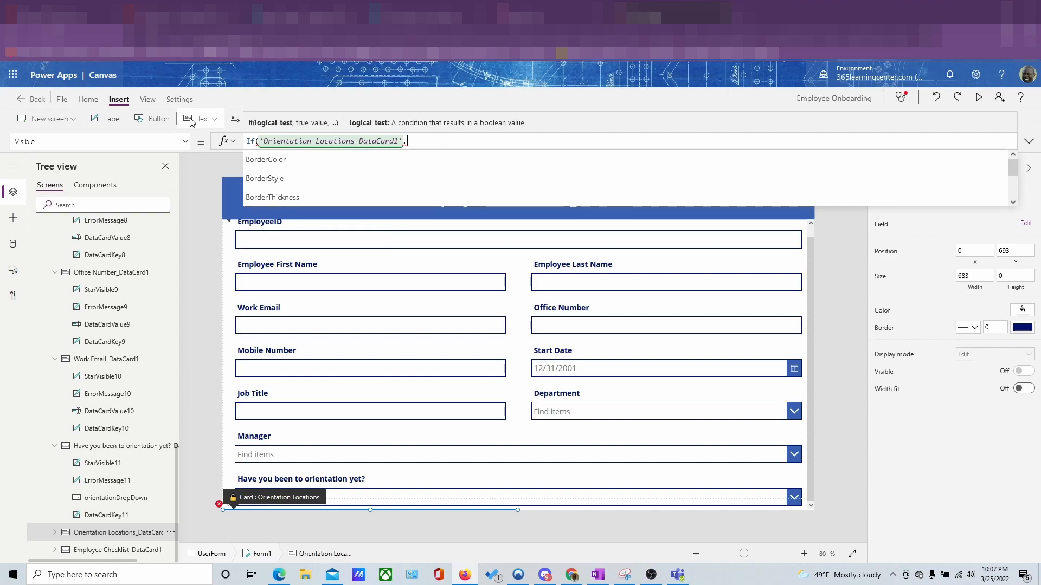
{"action": "type", "text": "Select"}
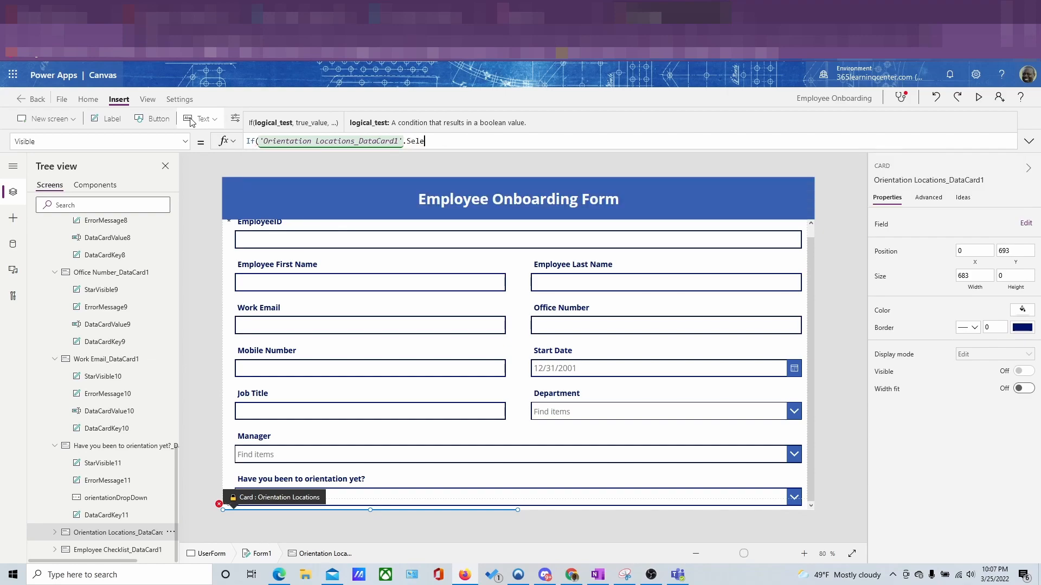
{"action": "key", "text": "BackSpace"}
{"action": "key", "text": "BackSpace"}
{"action": "key", "text": "BackSpace"}
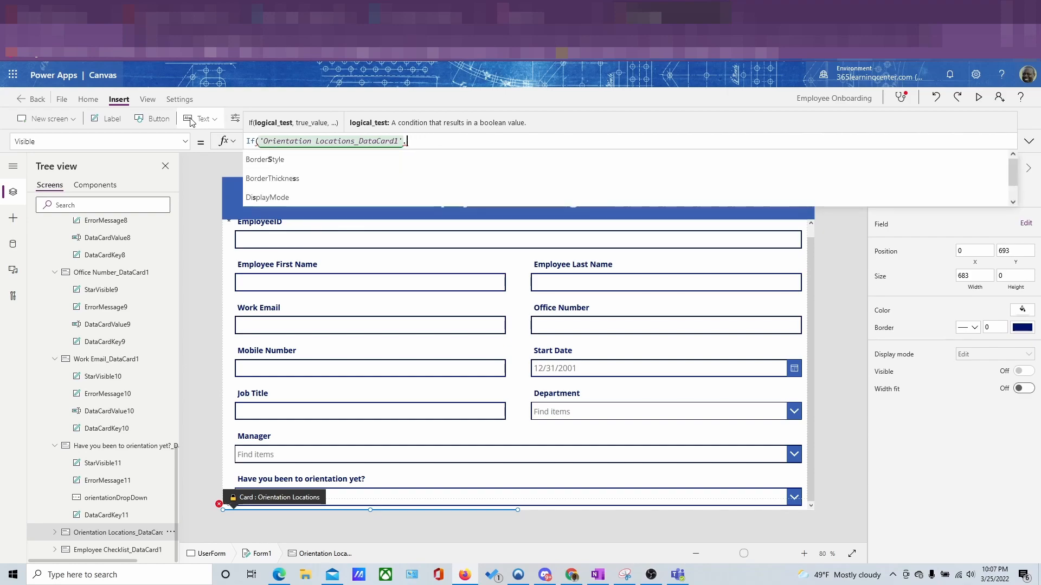
{"action": "type", "text": "s"}
{"action": "key", "text": "BackSpace"}
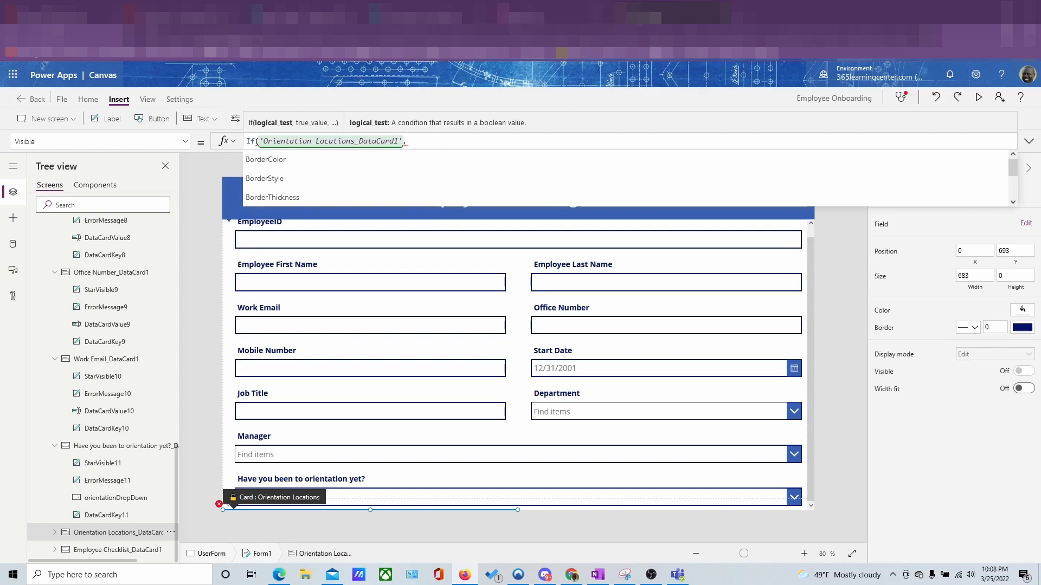
Examine the orientationDropDown combo box, the Orientation Locations card's formula error, and the Employee Checklist card's Visible property.
{"action": "left_click", "coordinate": [857, 373]}
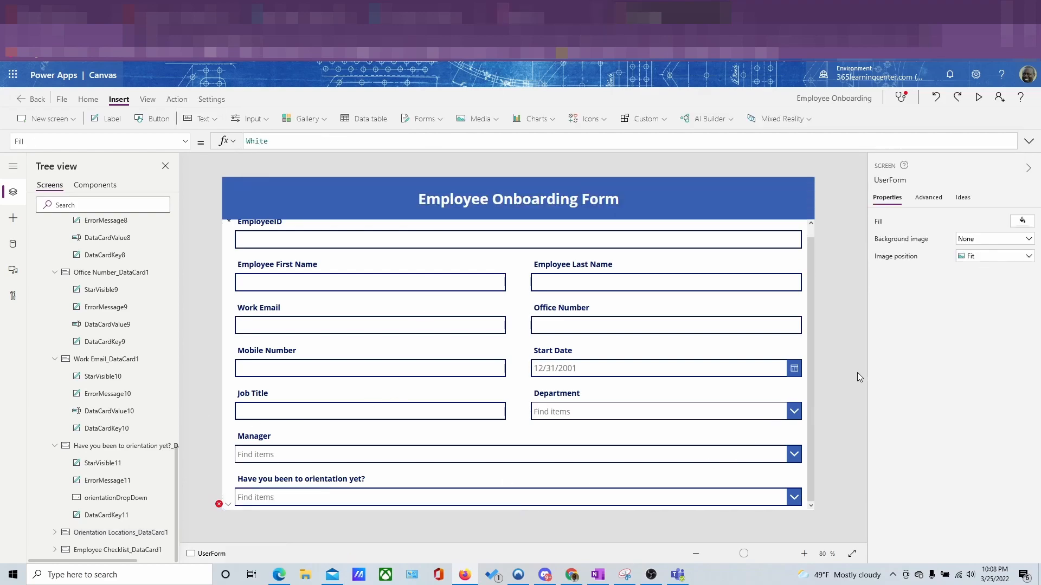
{"action": "left_click", "coordinate": [371, 504]}
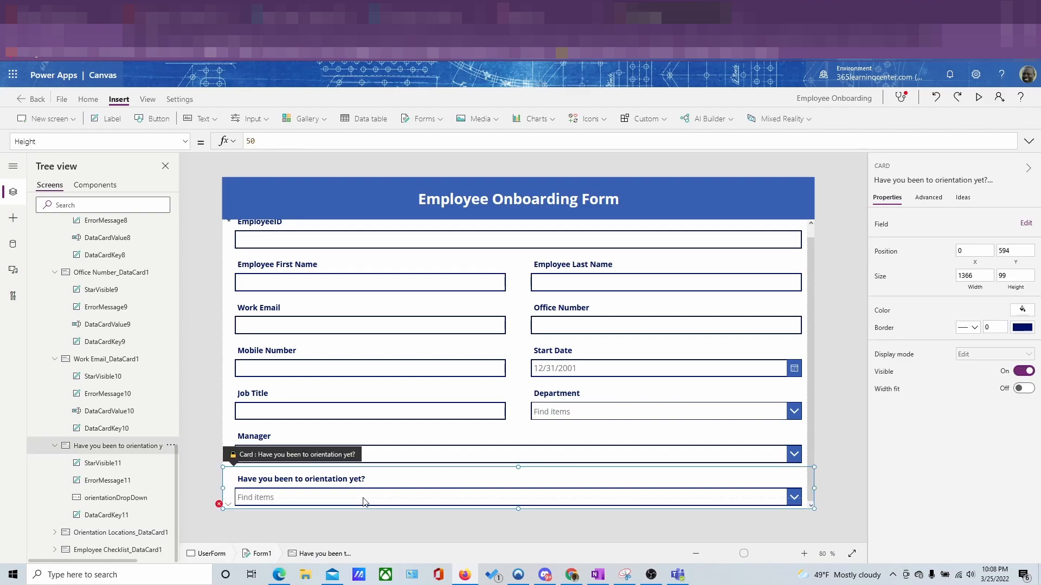
{"action": "left_click", "coordinate": [362, 498]}
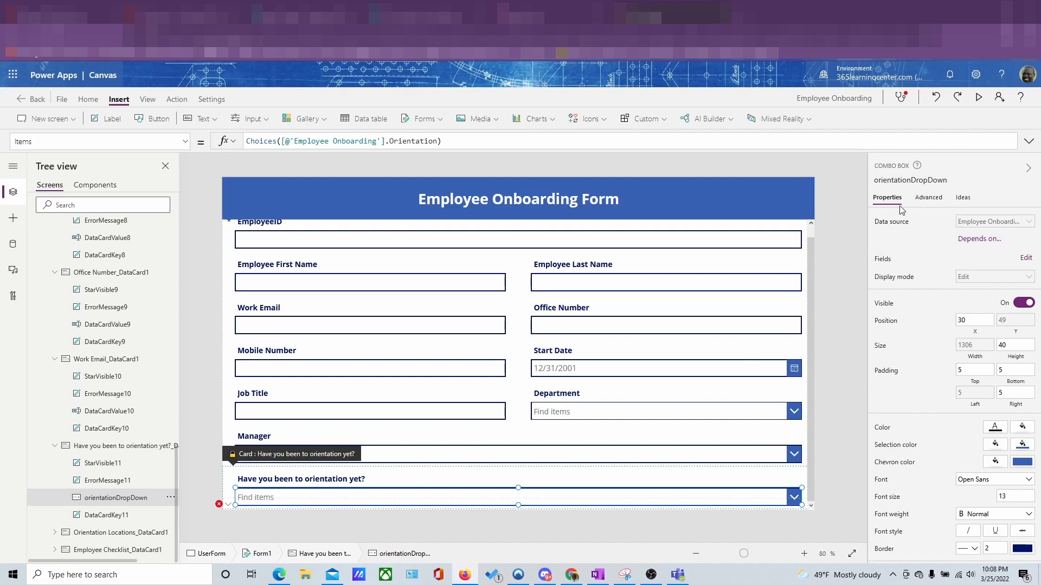
{"action": "left_click", "coordinate": [227, 507]}
{"action": "left_click", "coordinate": [242, 519]}
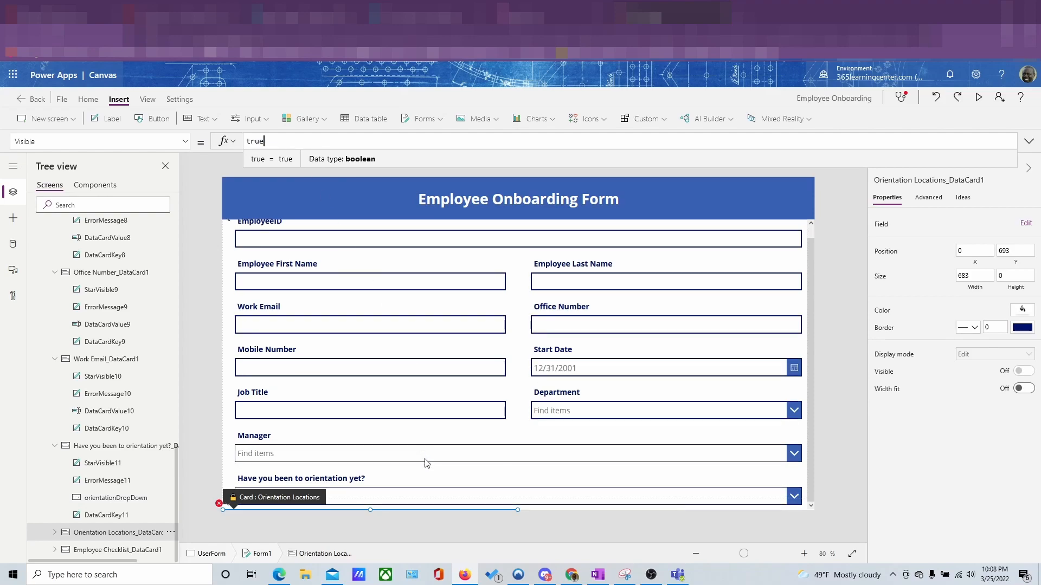
{"action": "left_click", "coordinate": [219, 504]}
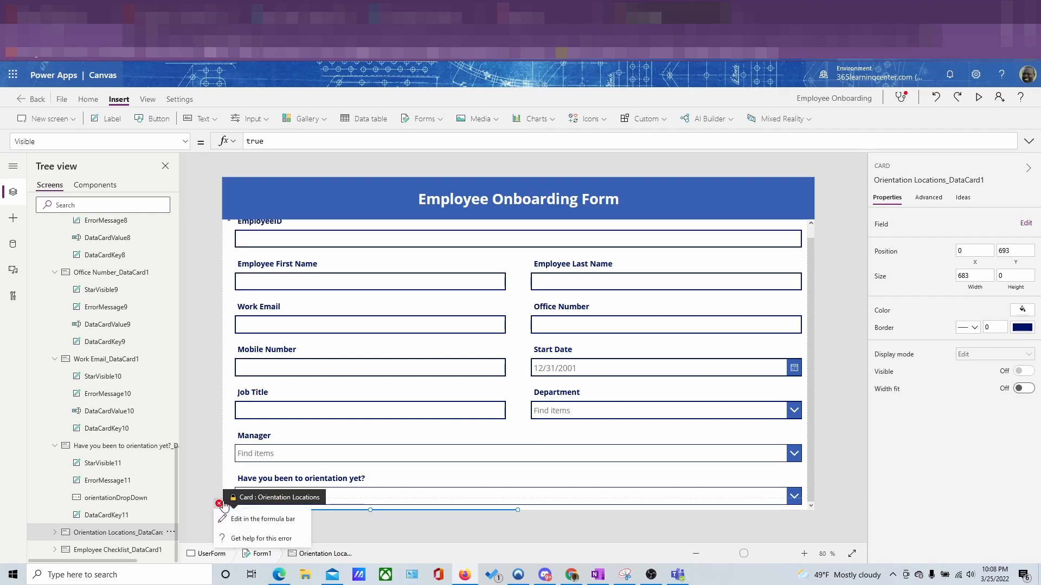
{"action": "left_click", "coordinate": [134, 550]}
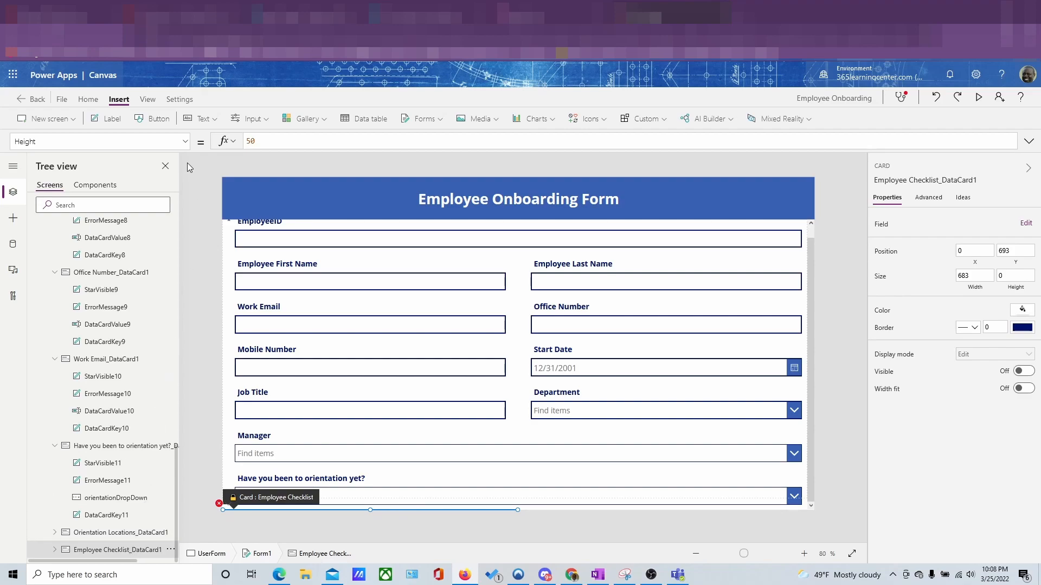
{"action": "left_click", "coordinate": [108, 141]}
{"action": "left_click", "coordinate": [105, 254]}
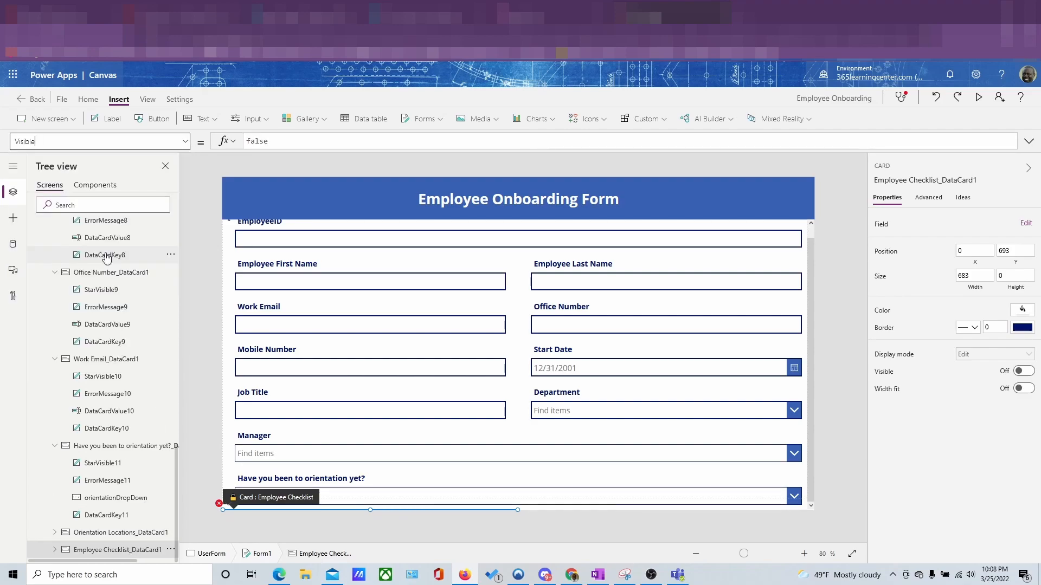
Replace the card reference in the Orientation Locations card's Visible formula with orientationDropDown.
{"action": "left_click", "coordinate": [87, 533]}
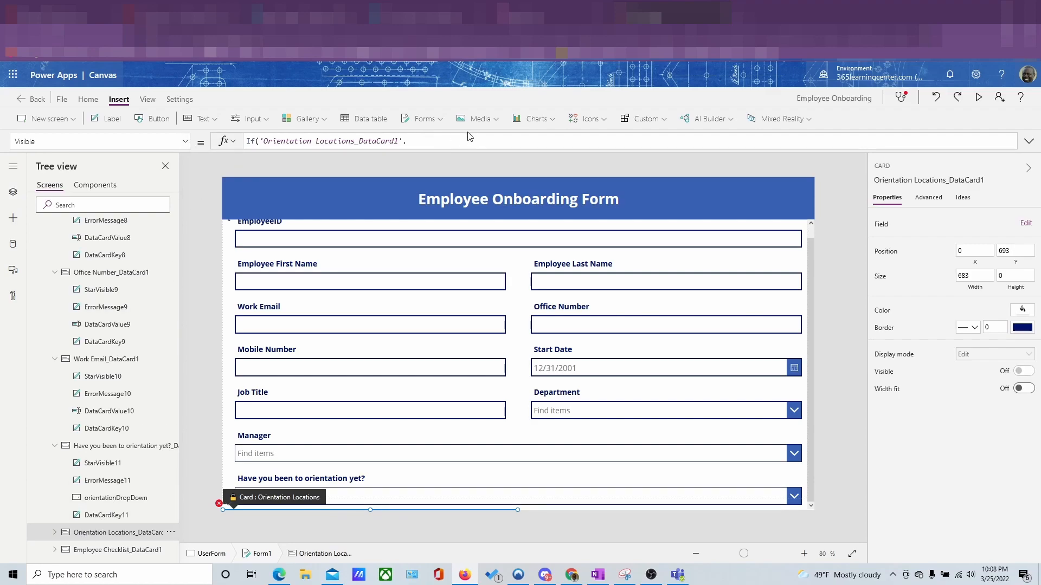
{"action": "left_click", "coordinate": [455, 142]}
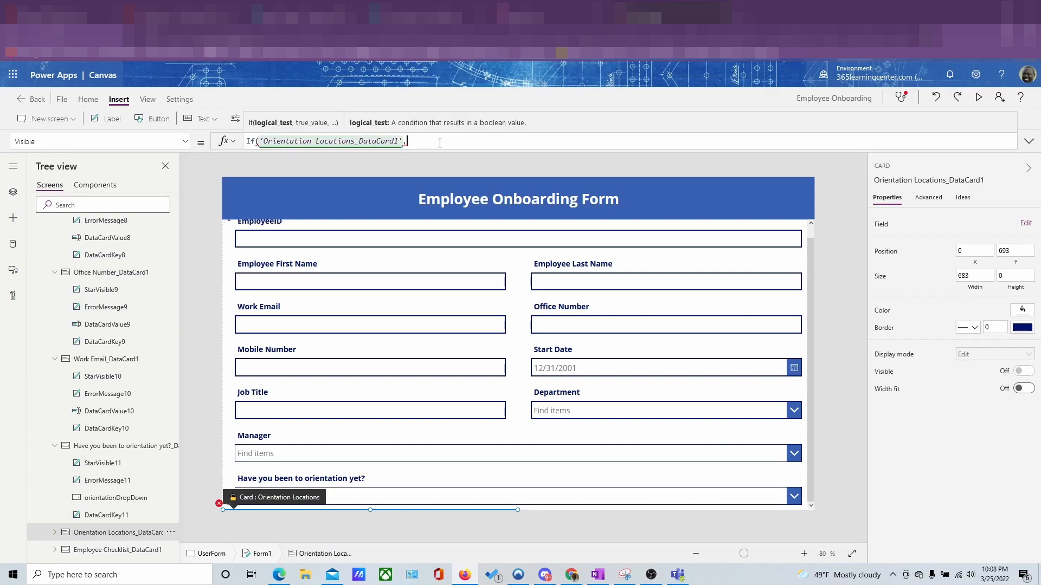
{"action": "double_click", "coordinate": [275, 146]}
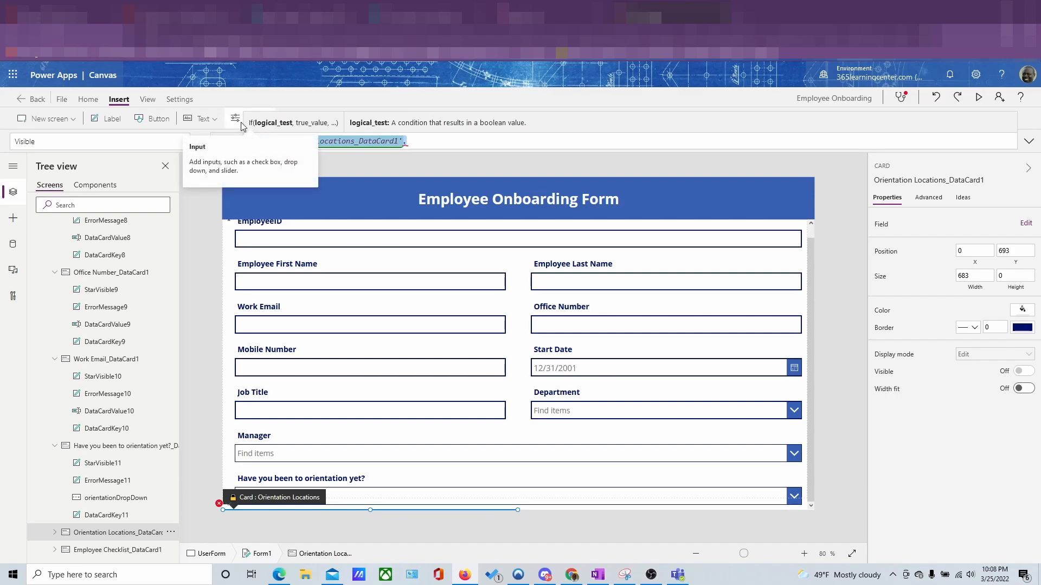
{"action": "type", "text": "orien"}
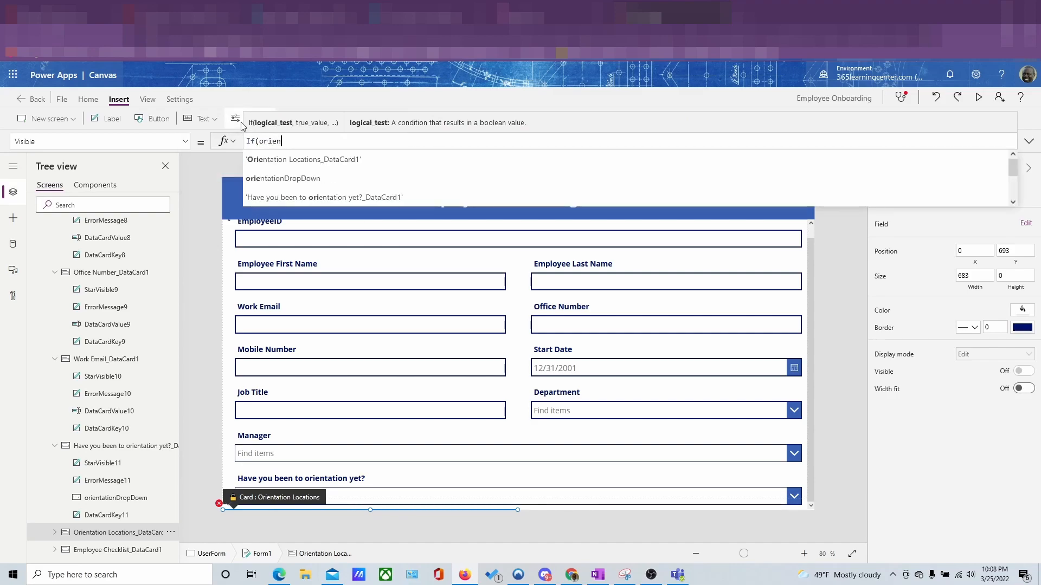
{"action": "type", "text": "tation"}
{"action": "key", "text": "Down"}
{"action": "key", "text": "Down"}
{"action": "key", "text": "Tab"}
{"action": "type", "text": "."}
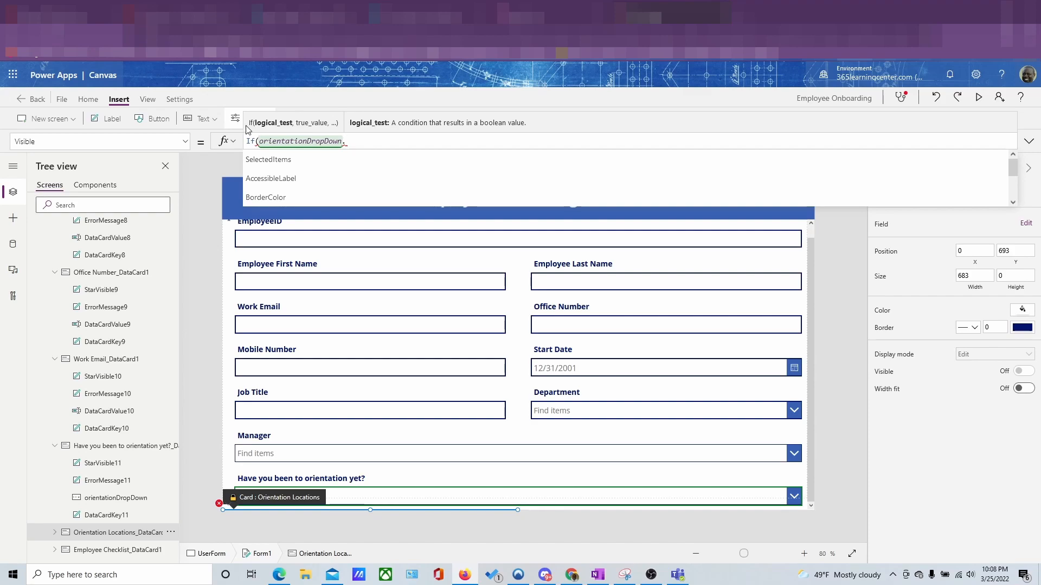
Extend the If condition to orientationDropDown.SelectedItems.Value="No".
{"action": "left_click", "coordinate": [413, 160]}
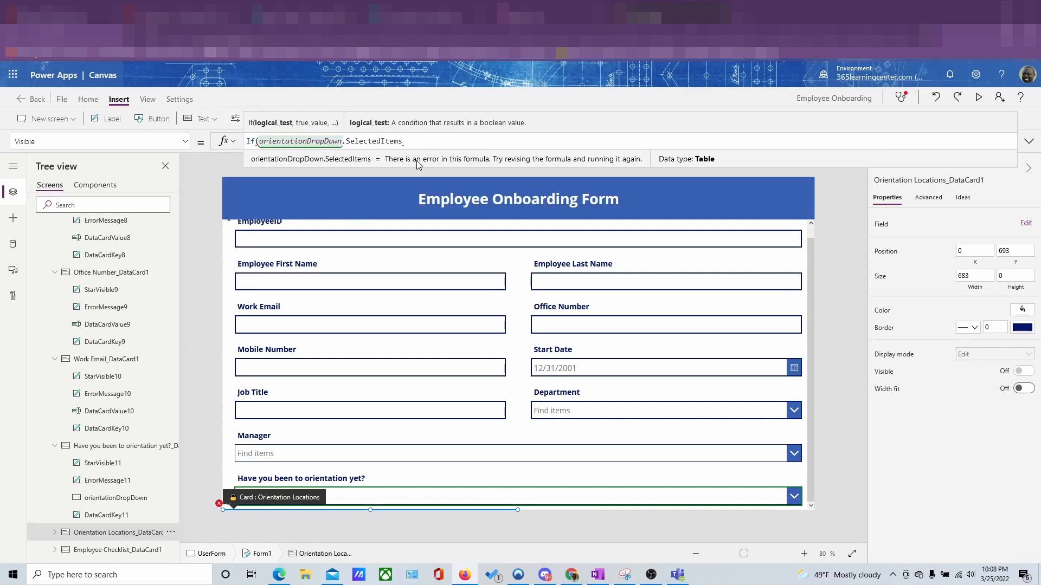
{"action": "type", "text": "."}
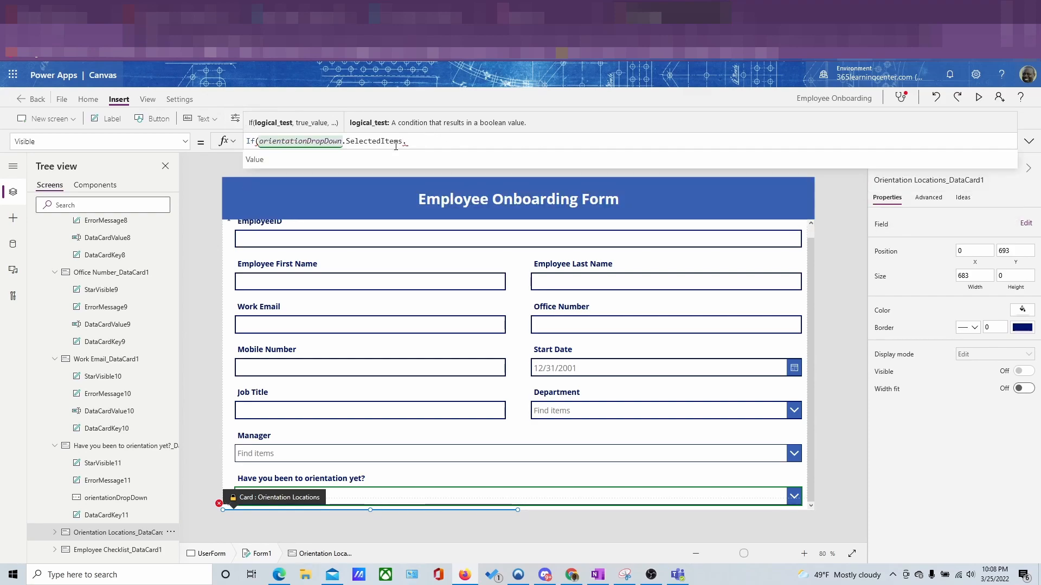
{"action": "left_click", "coordinate": [386, 159]}
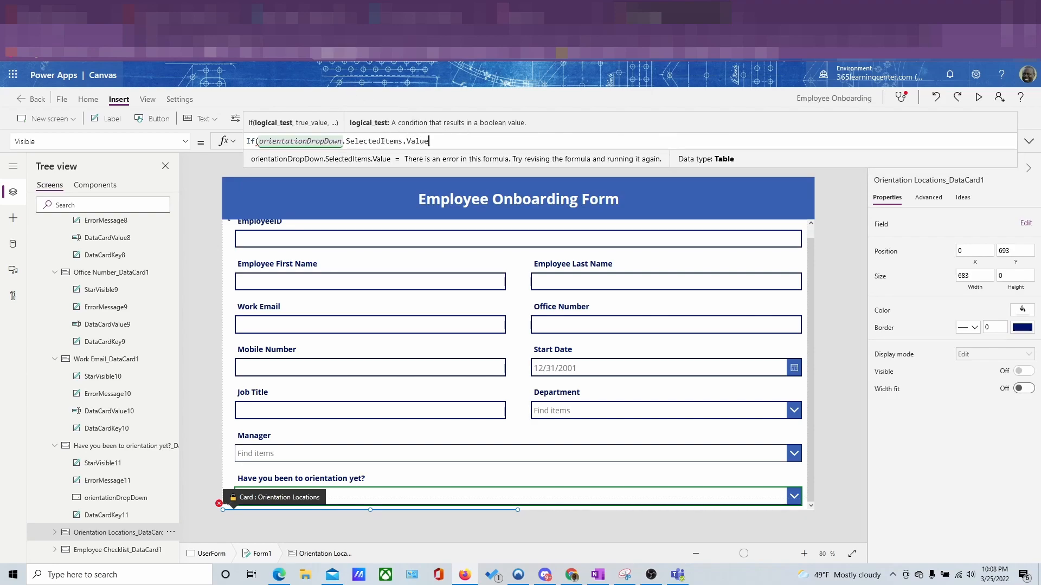
{"action": "type", "text": "="}
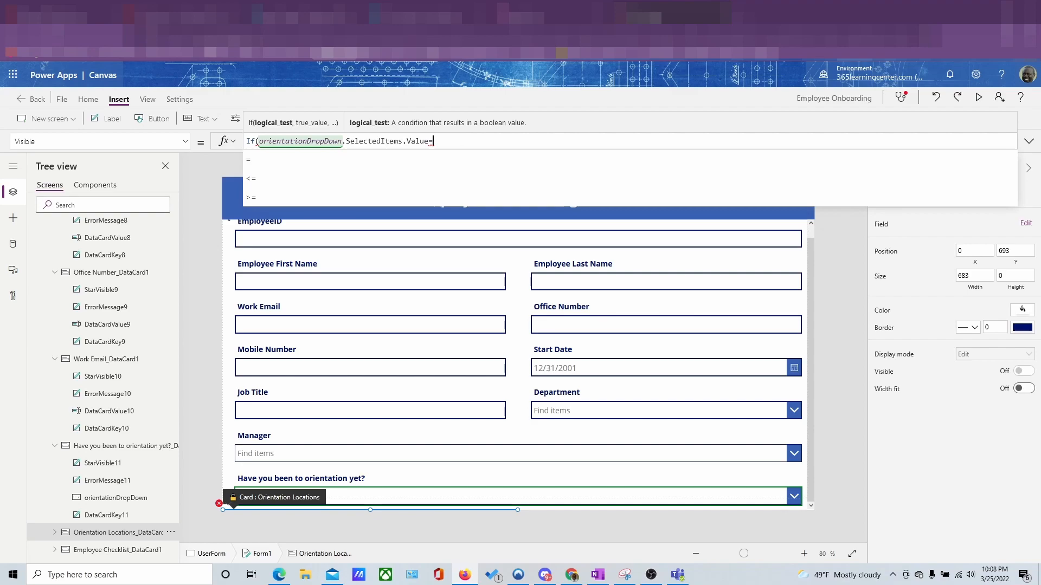
{"action": "type", "text": "\"No\","}
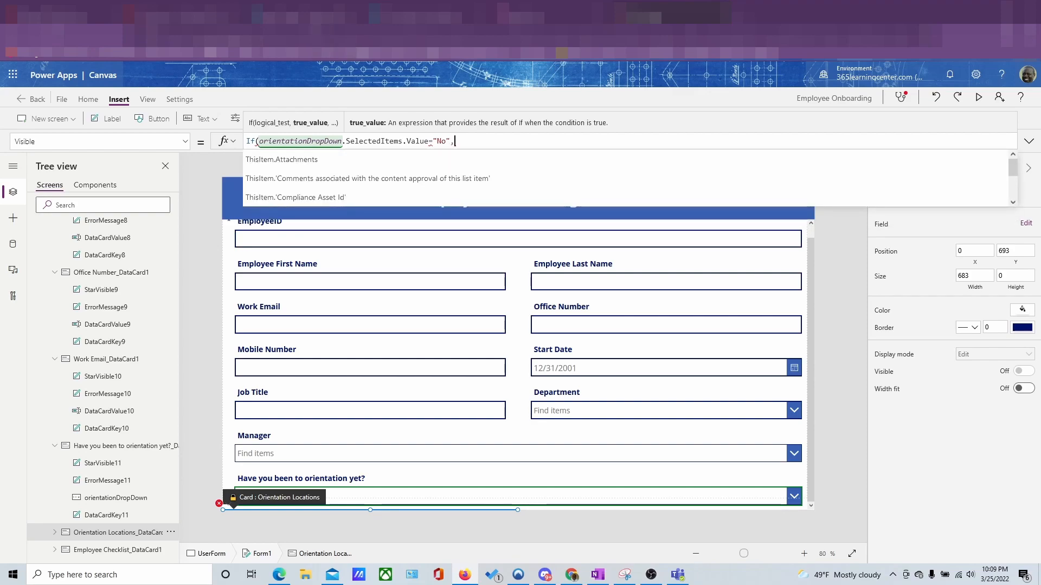
Complete the If formula with true as the result when the condition is met and false otherwise.
{"action": "type", "text": "true"}
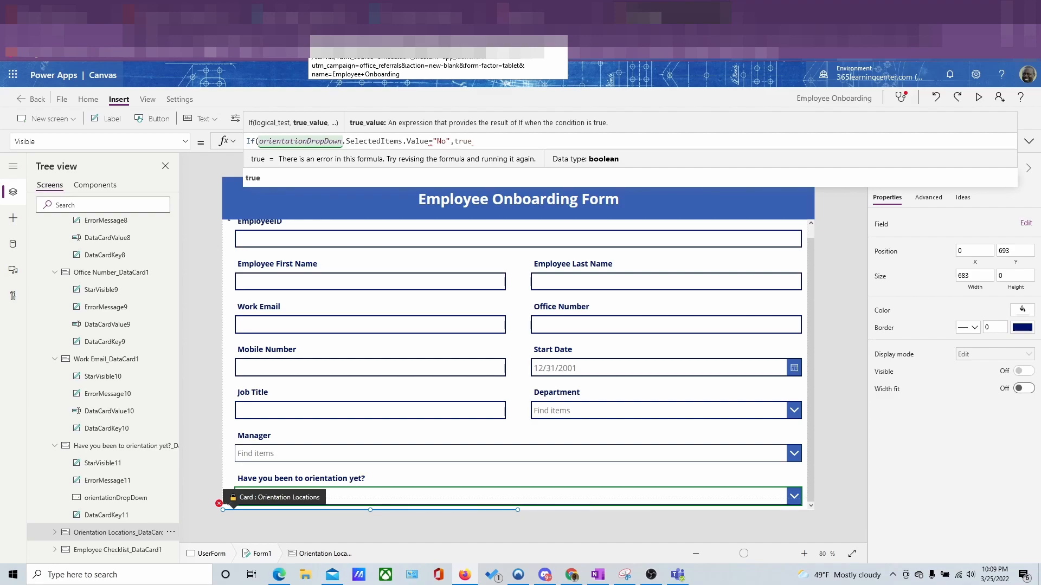
{"action": "type", "text": ",f"}
{"action": "type", "text": "a"}
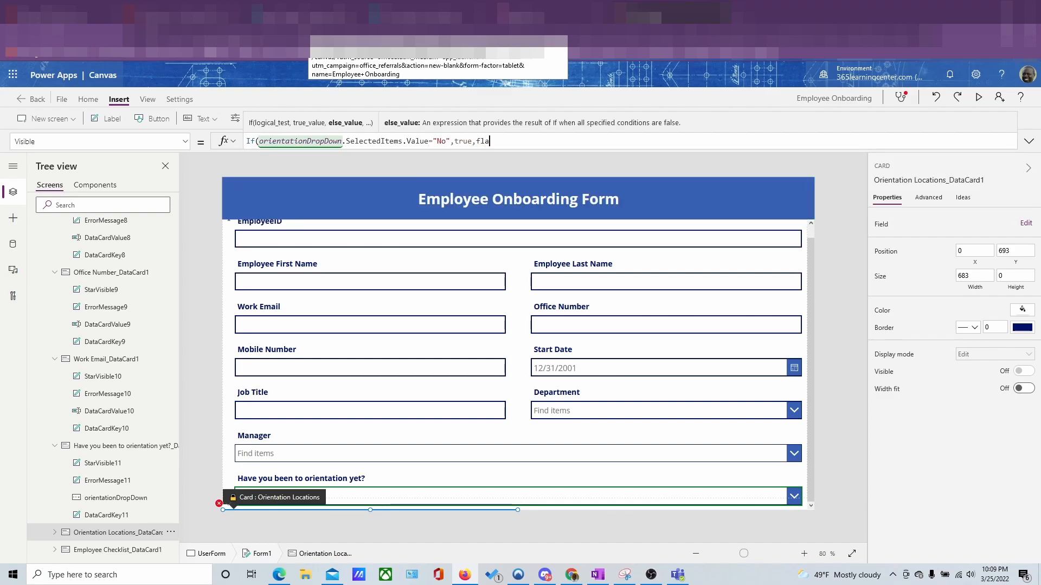
{"action": "type", "text": "lse"}
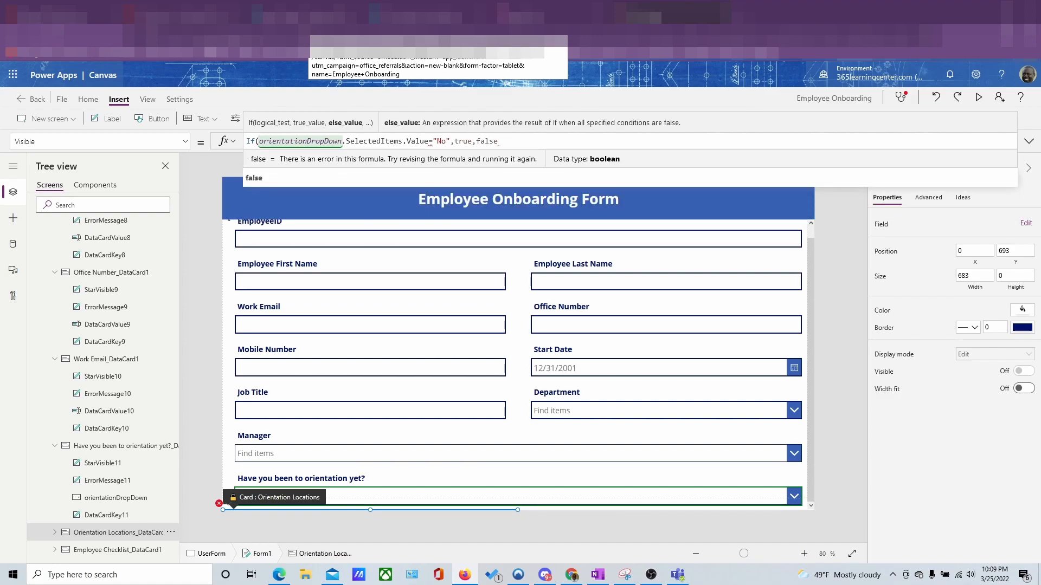
{"action": "type", "text": ")"}
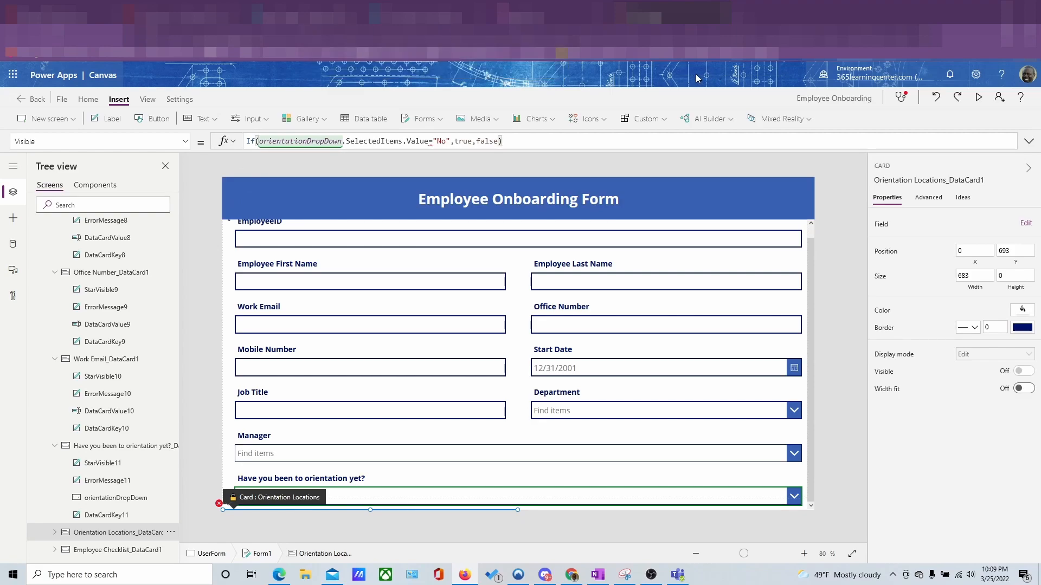
Replace SelectedItems.Value with Selected.Value in the Orientation Locations card's Visible formula.
{"action": "left_click", "coordinate": [430, 141]}
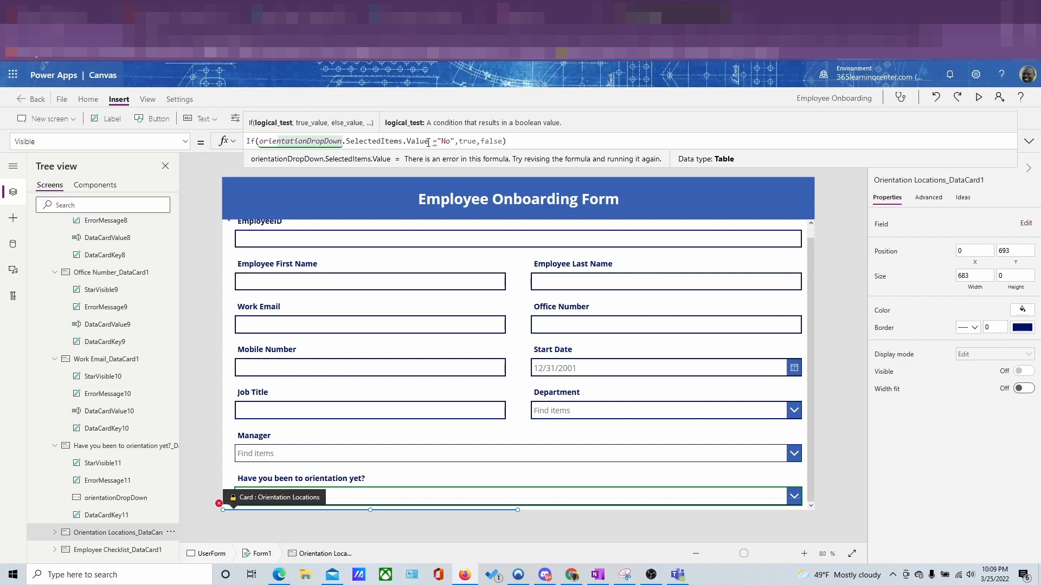
{"action": "left_click_drag", "start_coordinate": [428, 142], "coordinate": [350, 139]}
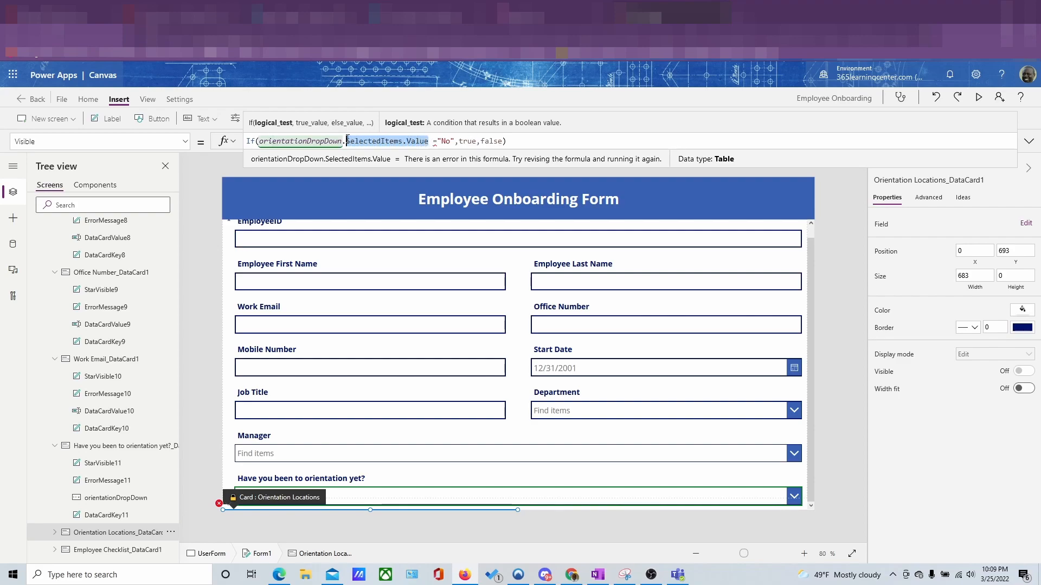
{"action": "key", "text": "BackSpace"}
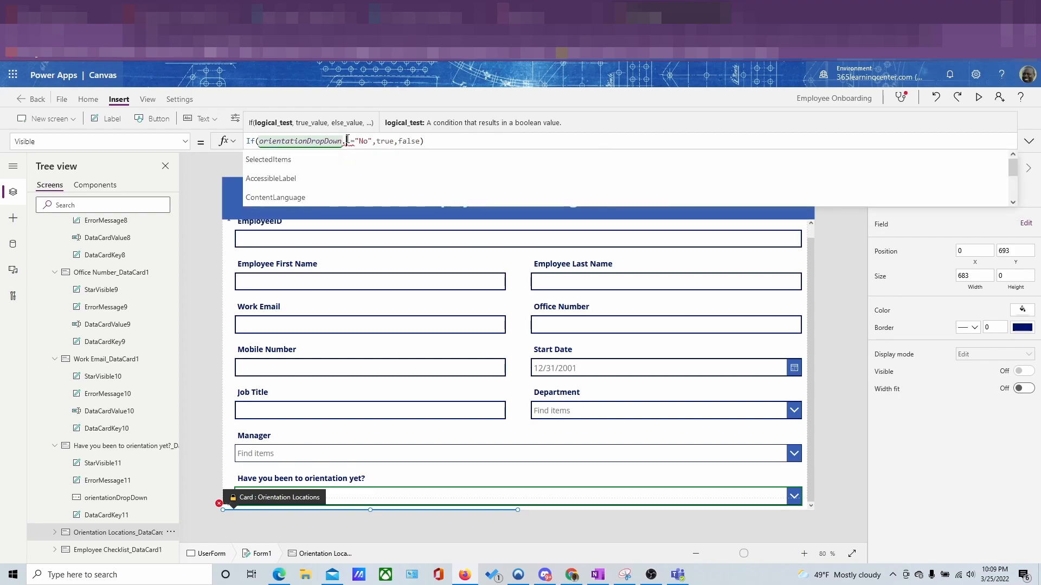
{"action": "type", "text": "Selecte"}
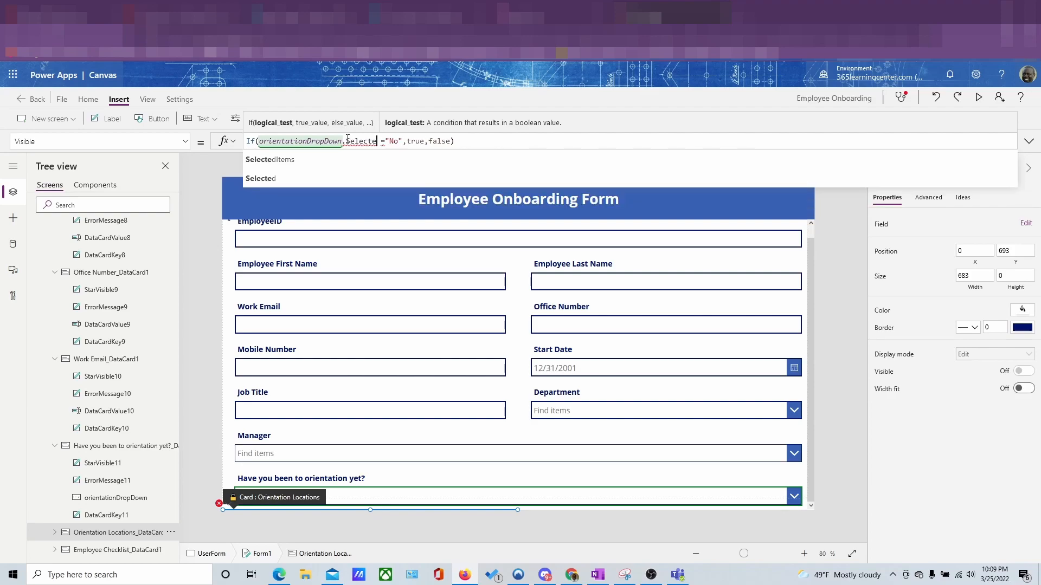
{"action": "type", "text": "d"}
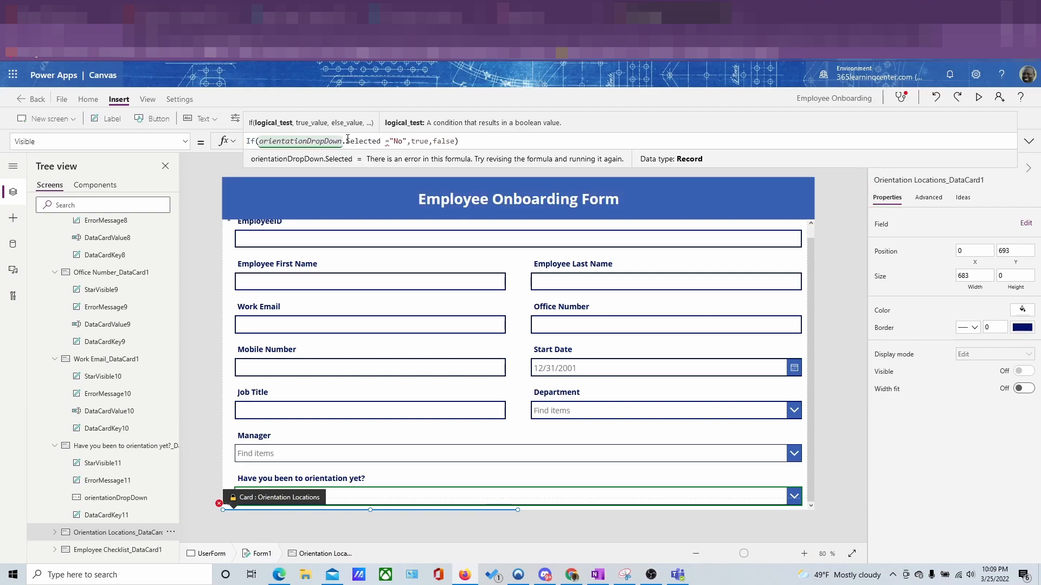
{"action": "type", "text": "."}
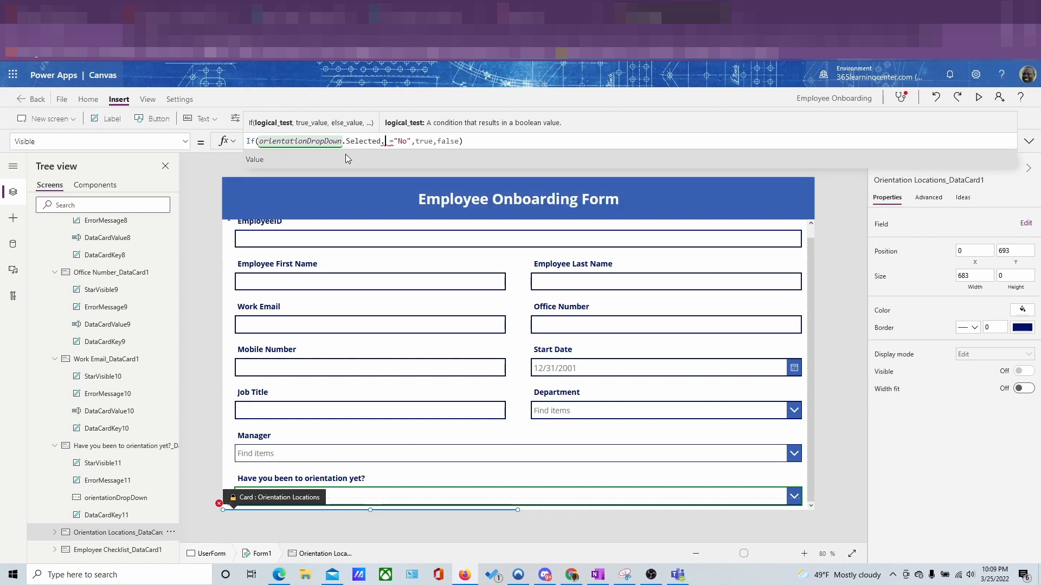
{"action": "left_click", "coordinate": [341, 161]}
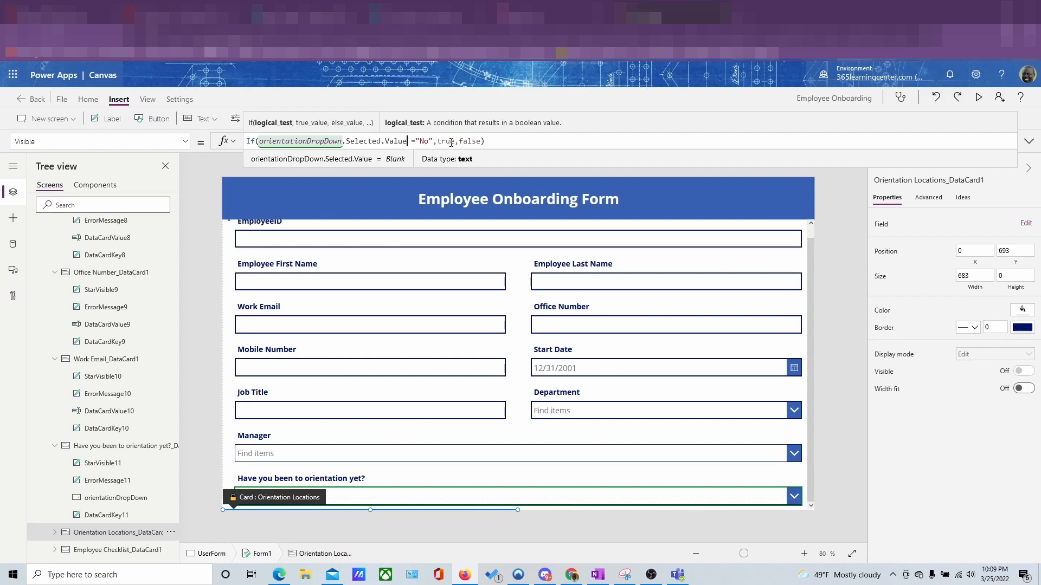
Preview the app and alternate the orientation question's answer between Yes and No to test the Orientation Locations card.
{"action": "left_click", "coordinate": [978, 100]}
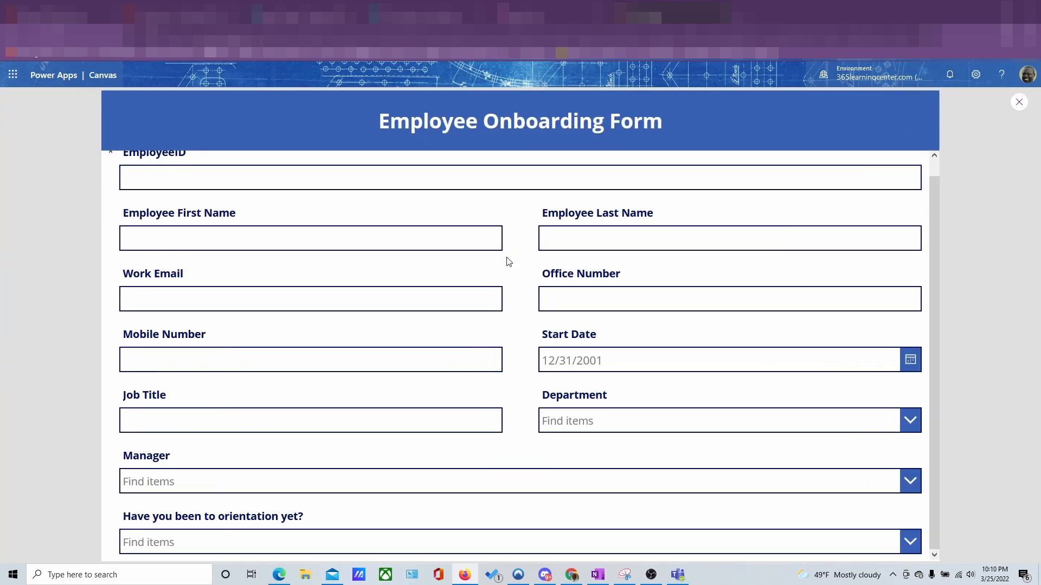
{"action": "left_click", "coordinate": [342, 542]}
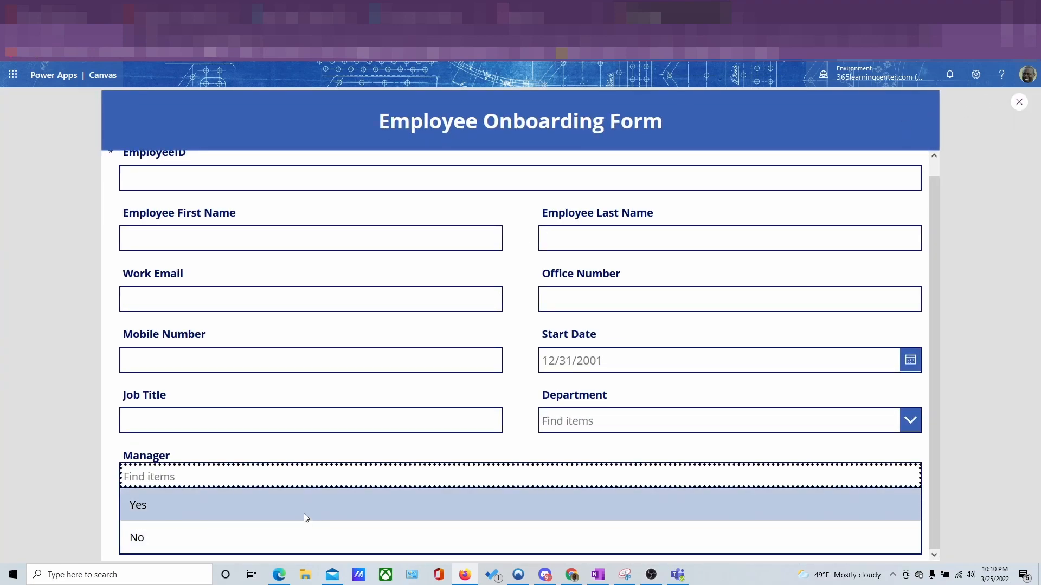
{"action": "left_click", "coordinate": [304, 514]}
{"action": "left_click", "coordinate": [188, 544]}
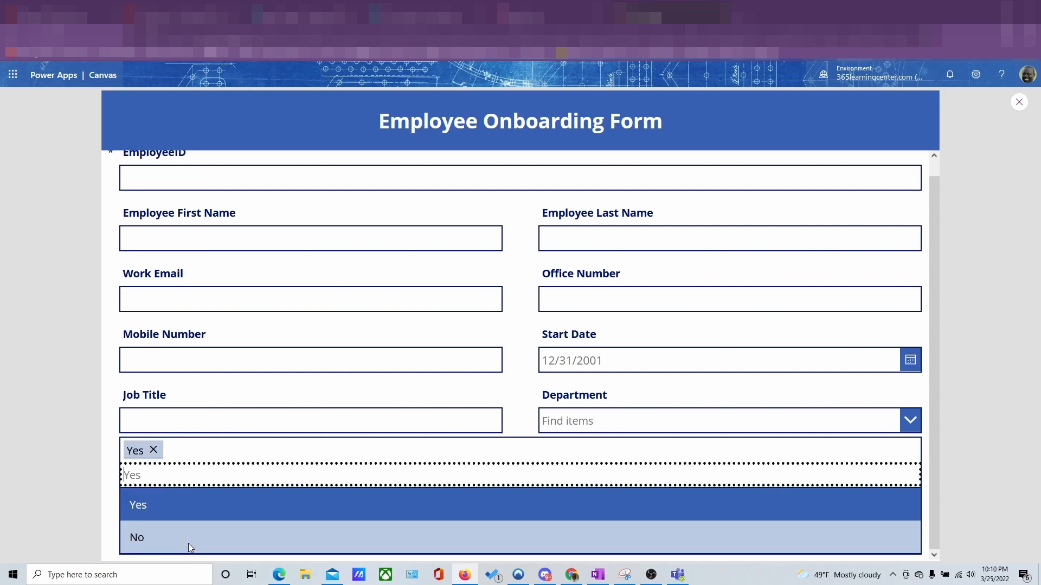
{"action": "left_click", "coordinate": [187, 537]}
{"action": "scroll", "coordinate": [241, 487], "scroll_direction": "down", "scroll_amount": 1}
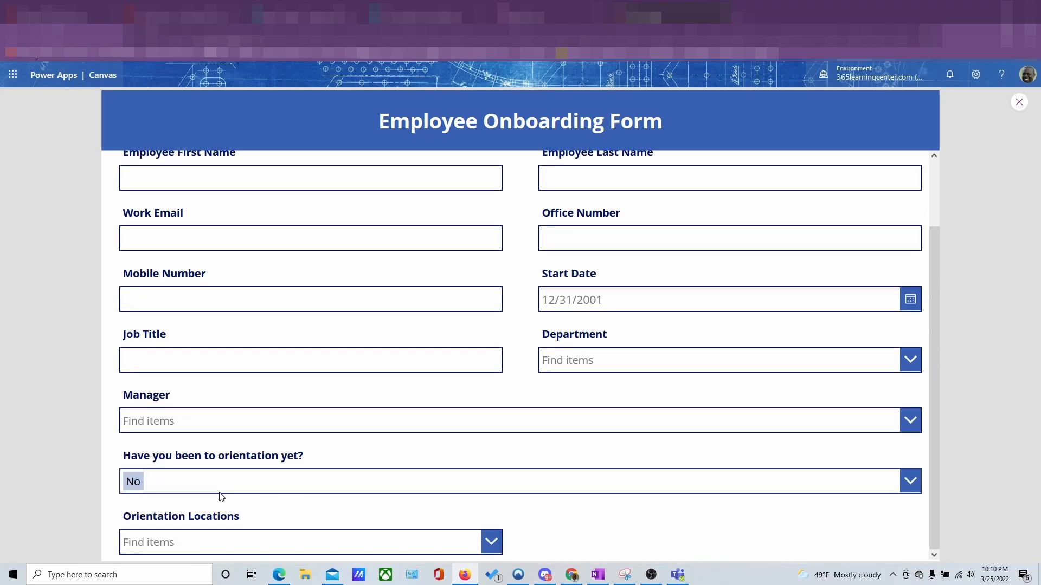
{"action": "left_click", "coordinate": [205, 482]}
{"action": "left_click", "coordinate": [193, 444]}
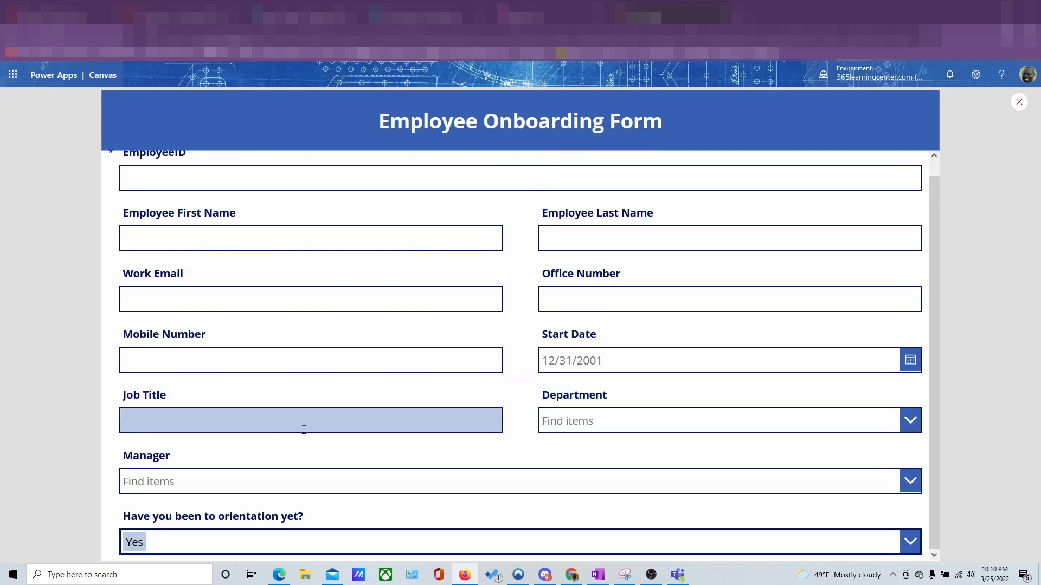
{"action": "left_click", "coordinate": [266, 543]}
{"action": "left_click", "coordinate": [227, 533]}
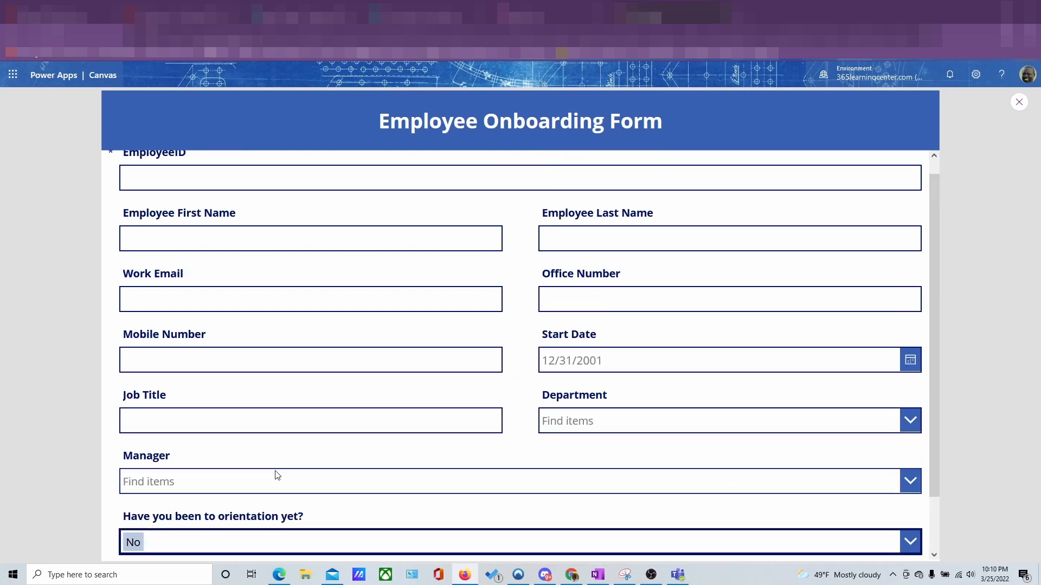
Choose Herndon VA as the orientation location in the preview, and return to the editor.
{"action": "scroll", "coordinate": [275, 474], "scroll_direction": "down", "scroll_amount": 1}
{"action": "left_click", "coordinate": [270, 543]}
{"action": "left_click", "coordinate": [228, 504]}
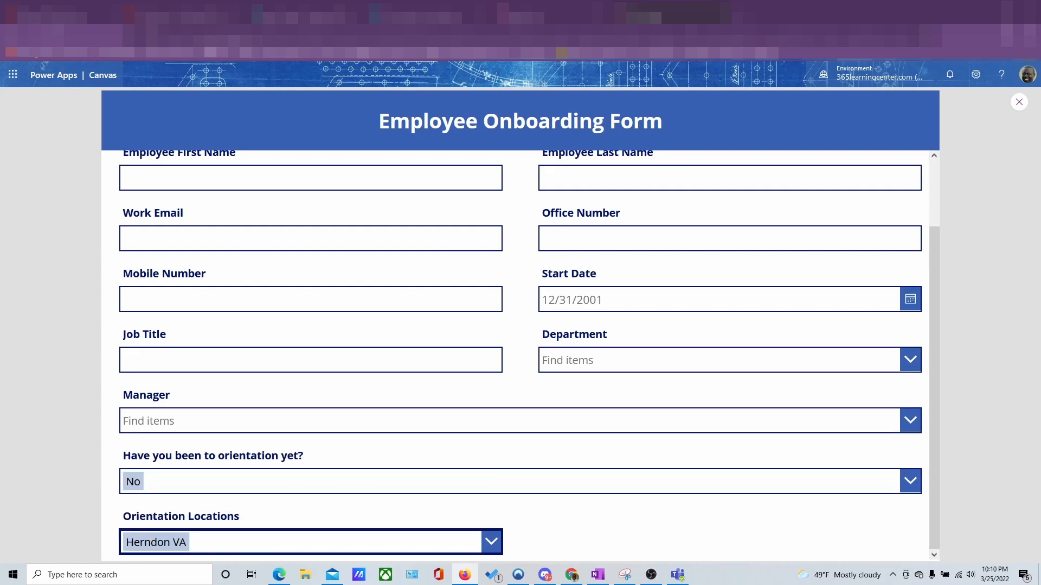
{"action": "left_click", "coordinate": [1019, 103]}
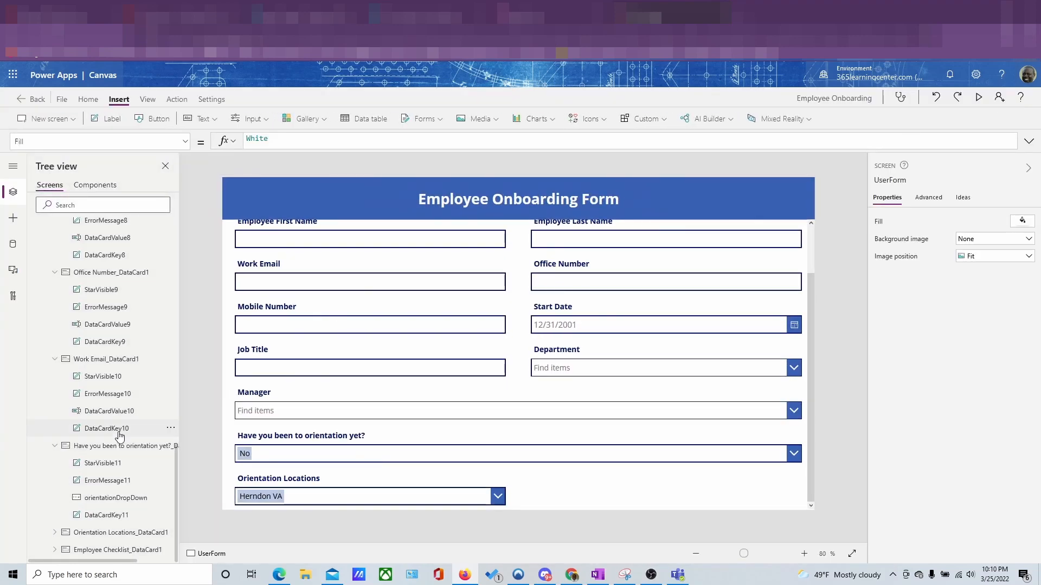
Copy the Orientation Locations card's Visible formula into the Employee Checklist card's Visible property.
{"action": "left_click", "coordinate": [111, 551]}
{"action": "left_click", "coordinate": [135, 533]}
{"action": "triple_click", "coordinate": [535, 142]}
{"action": "key", "text": "ctrl+c"}
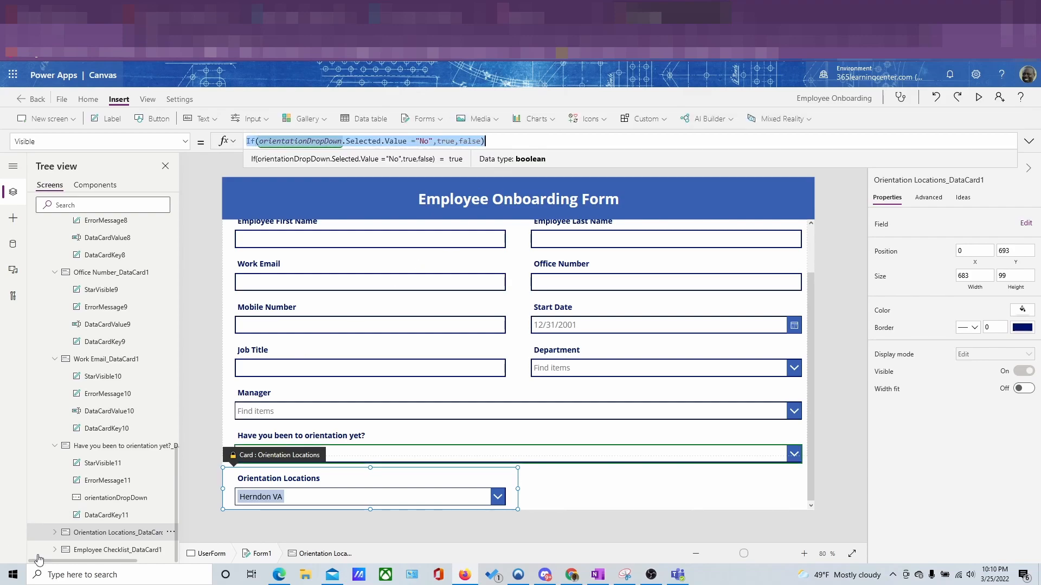
{"action": "left_click", "coordinate": [117, 550]}
{"action": "triple_click", "coordinate": [287, 143]}
{"action": "key", "text": "ctrl+v"}
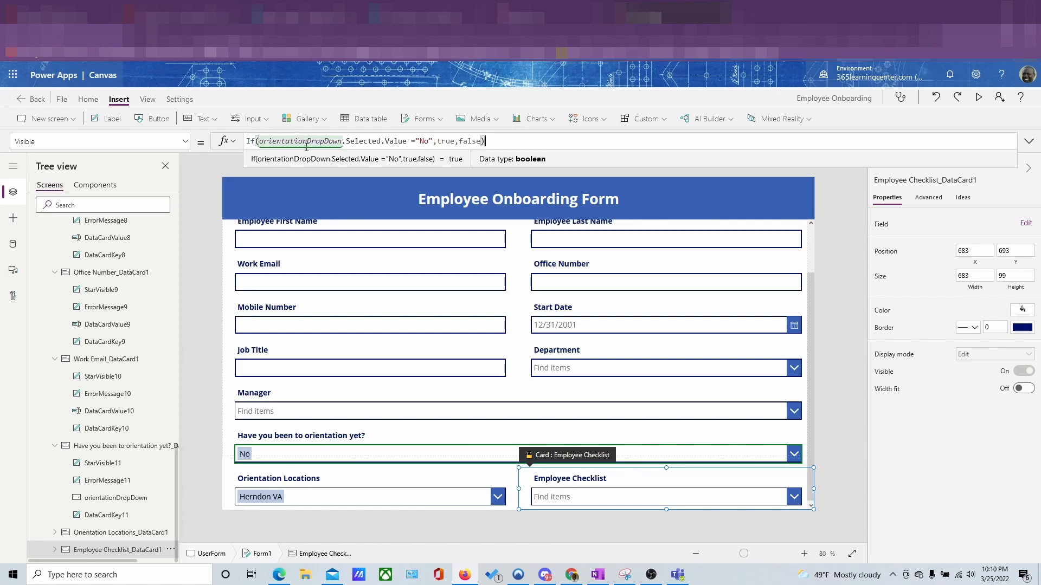
{"action": "left_click", "coordinate": [842, 367]}
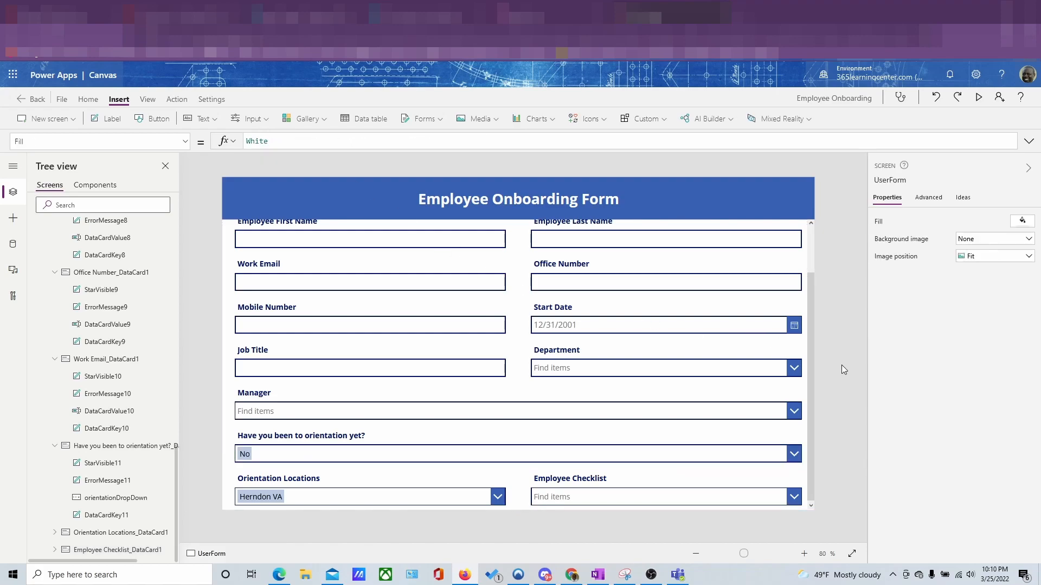
Preview the app and answer the orientation question with Yes and No to test both conditional cards.
{"action": "left_click", "coordinate": [979, 98]}
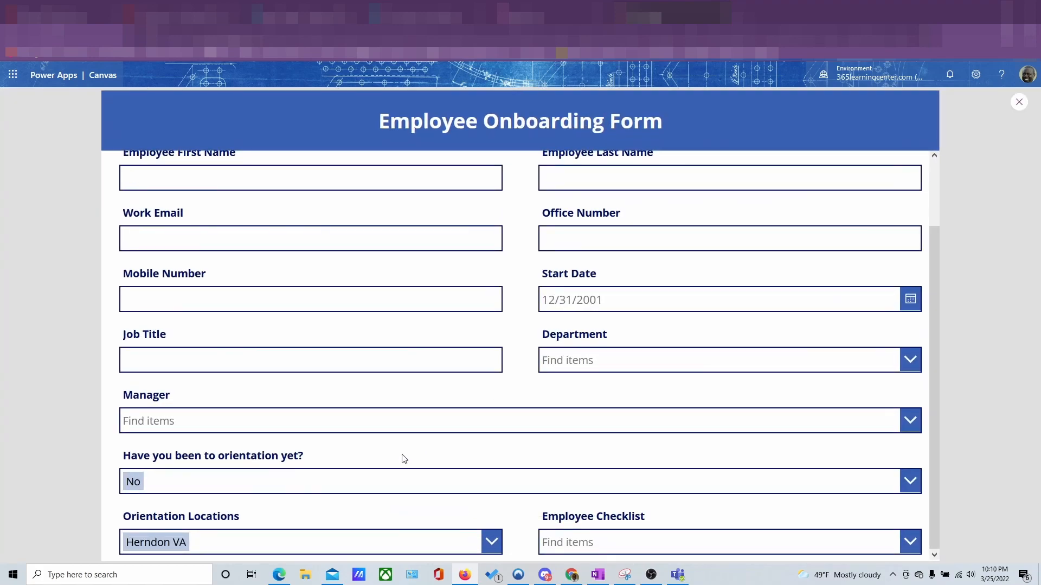
{"action": "left_click", "coordinate": [300, 484]}
{"action": "left_click", "coordinate": [235, 442]}
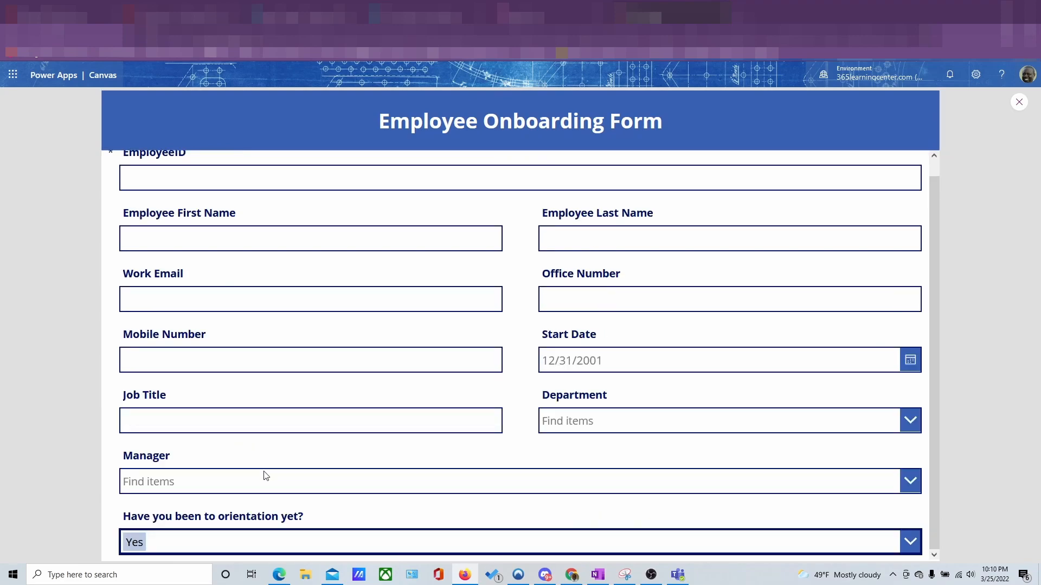
{"action": "left_click", "coordinate": [243, 542]}
{"action": "left_click", "coordinate": [236, 537]}
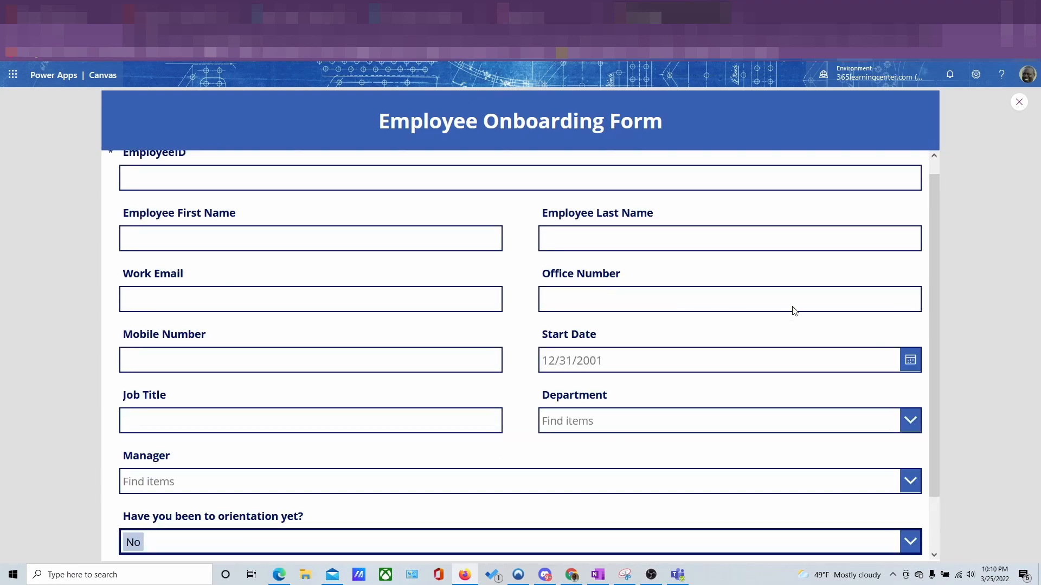
{"action": "left_click", "coordinate": [1020, 108]}
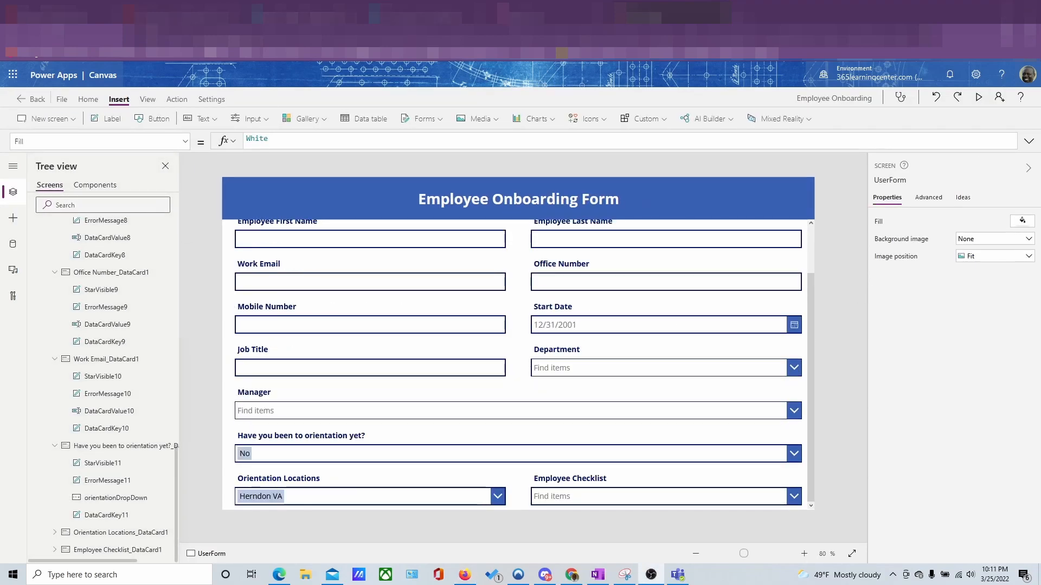
Set the default mode of Form1 to Edit.
{"action": "scroll", "coordinate": [576, 420], "scroll_direction": "up", "scroll_amount": 2}
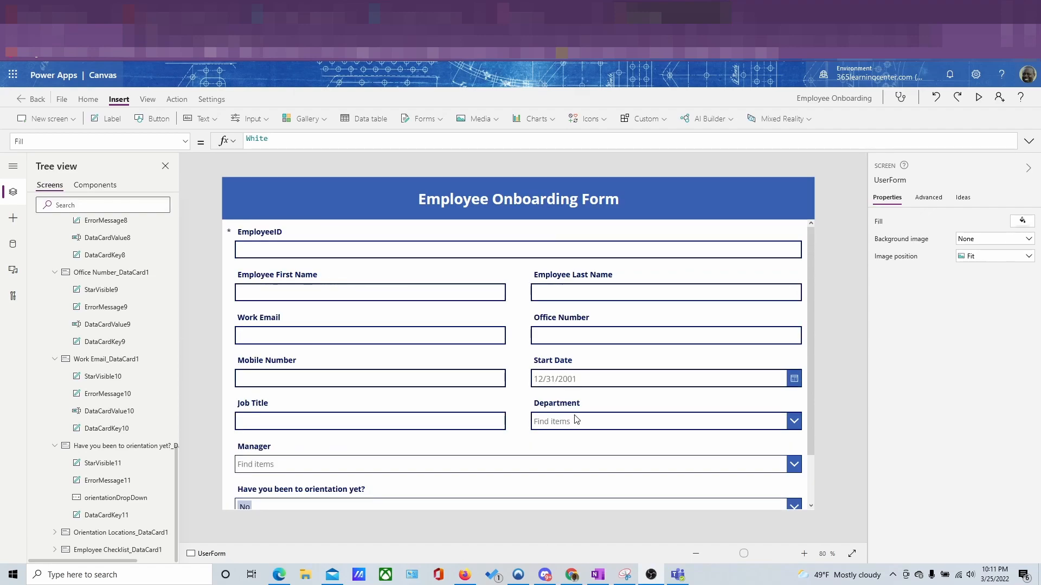
{"action": "left_click", "coordinate": [812, 292]}
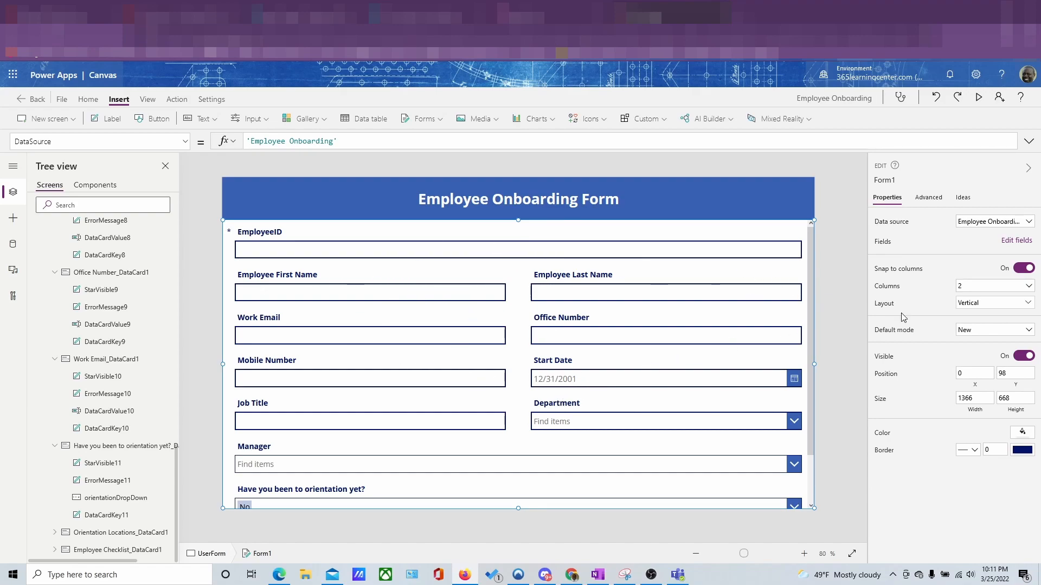
{"action": "left_click", "coordinate": [972, 330]}
{"action": "left_click", "coordinate": [972, 346]}
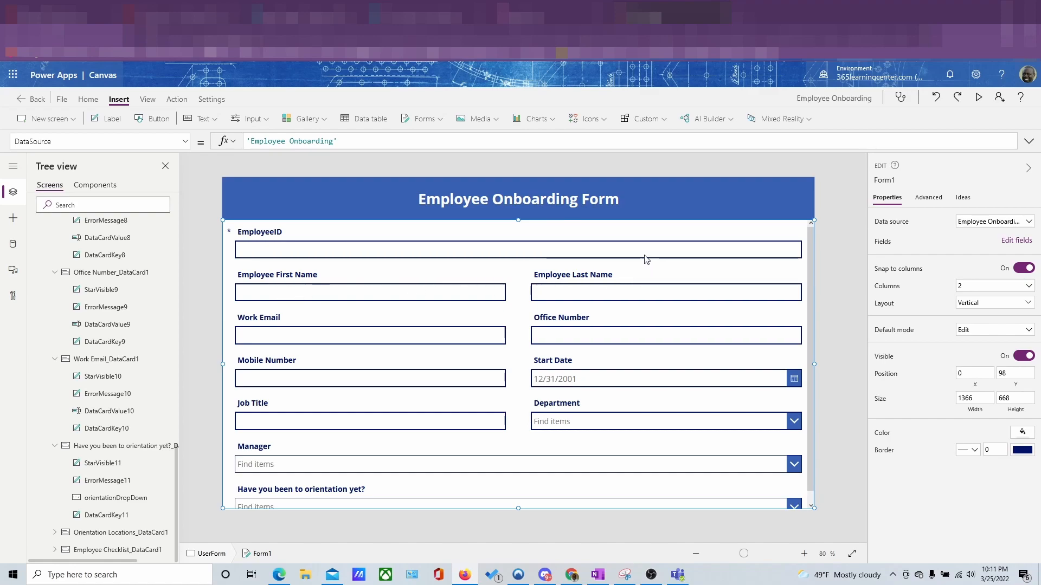
Unlock the EmployeeID card so its properties can be changed.
{"action": "left_click", "coordinate": [280, 253]}
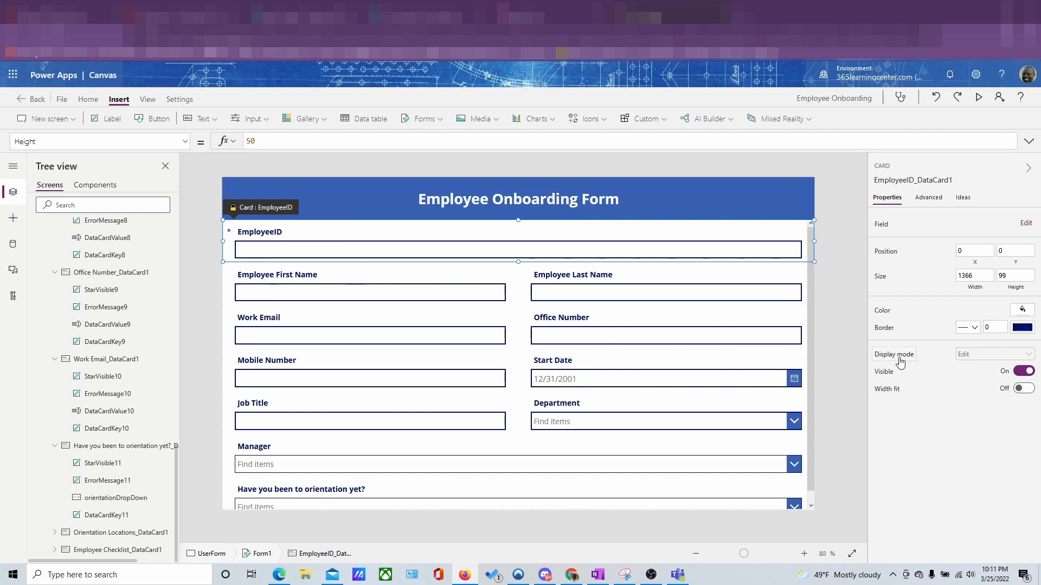
{"action": "left_click", "coordinate": [969, 357]}
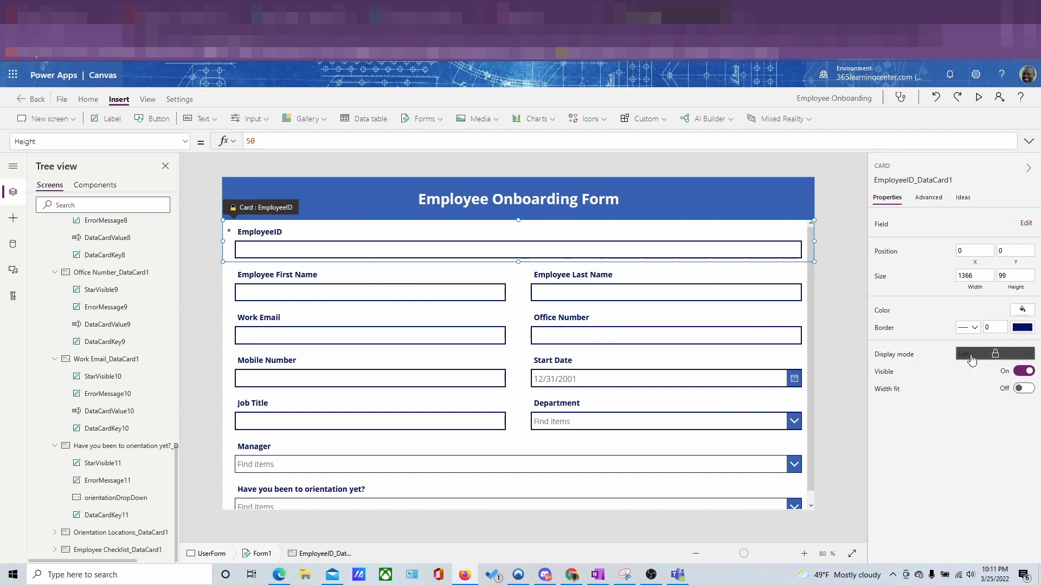
{"action": "left_click", "coordinate": [932, 234]}
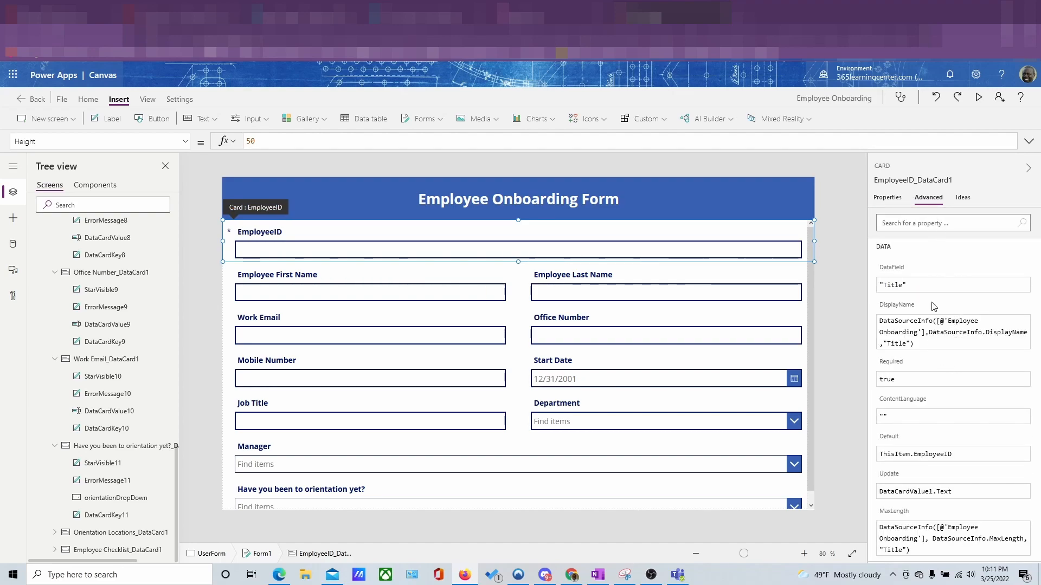
{"action": "left_click", "coordinate": [892, 199]}
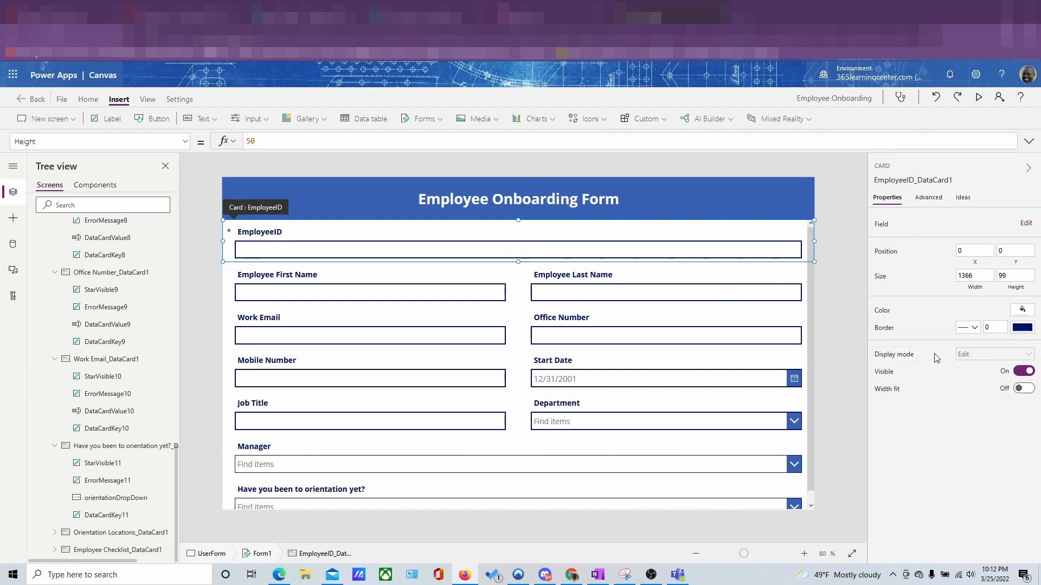
Set the EmployeeID card's DisplayMode formula to Parent.DisplayMode.View.
{"action": "left_click", "coordinate": [990, 359]}
{"action": "left_click", "coordinate": [929, 201]}
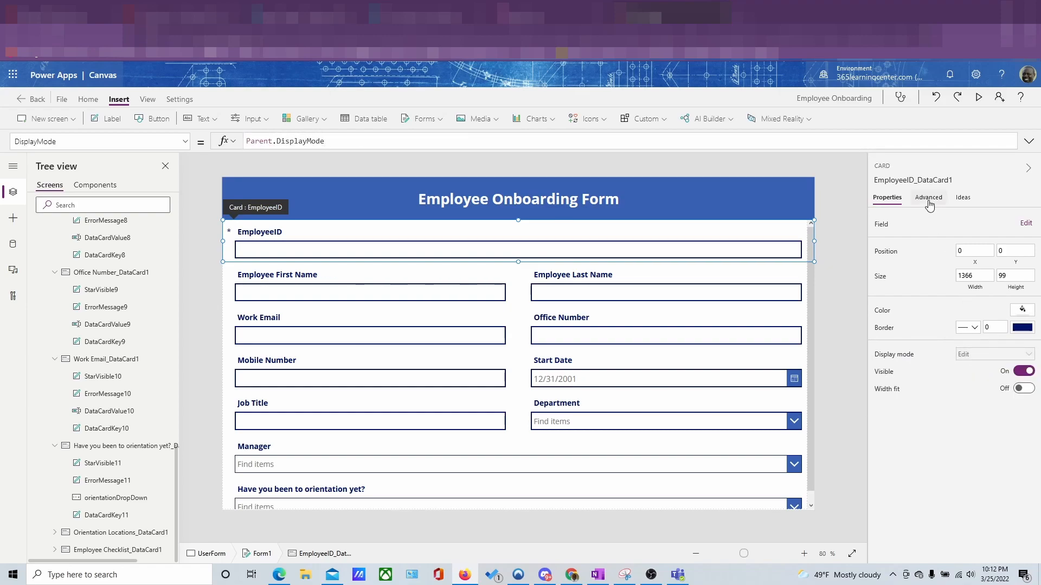
{"action": "left_click", "coordinate": [894, 201]}
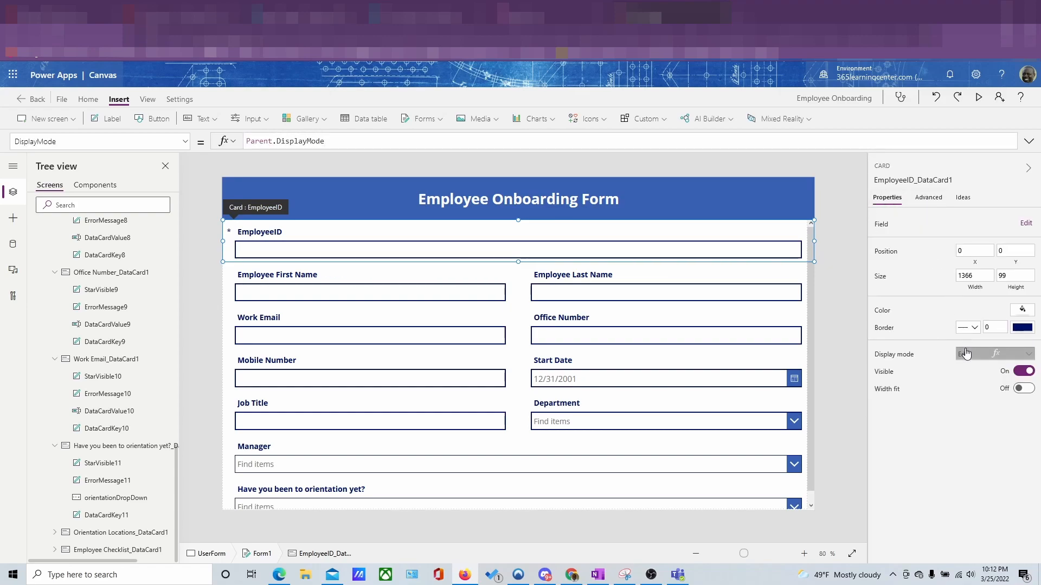
{"action": "left_click", "coordinate": [900, 360]}
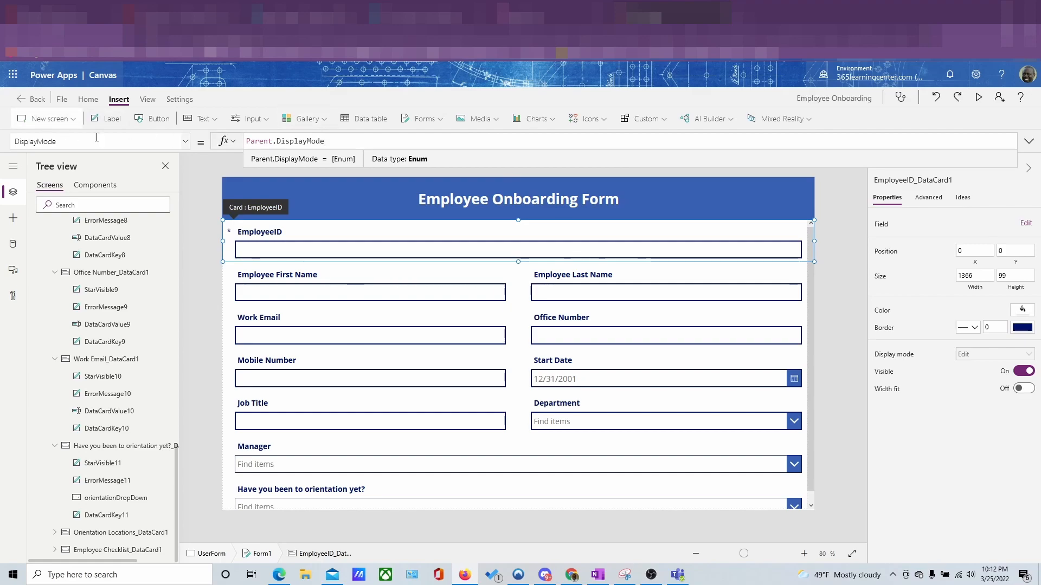
{"action": "left_click", "coordinate": [179, 144]}
{"action": "left_click", "coordinate": [181, 144]}
{"action": "left_click", "coordinate": [347, 142]}
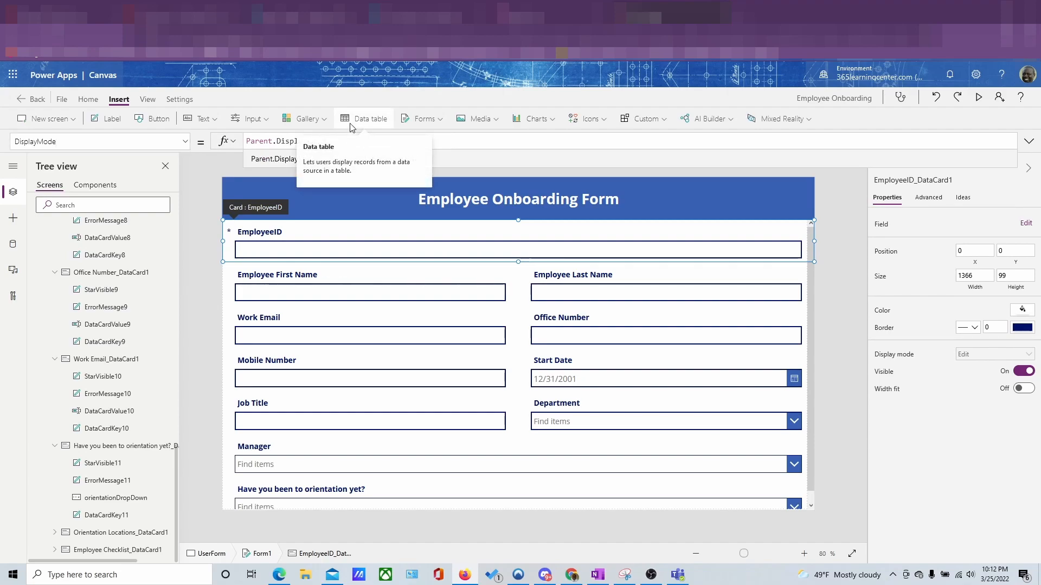
{"action": "type", "text": "."}
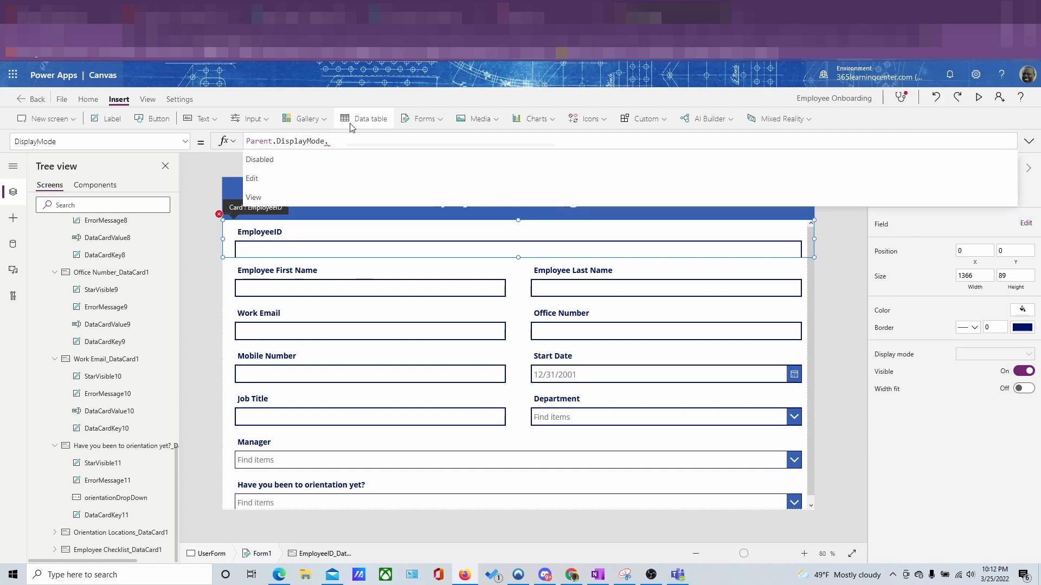
{"action": "left_click", "coordinate": [328, 191]}
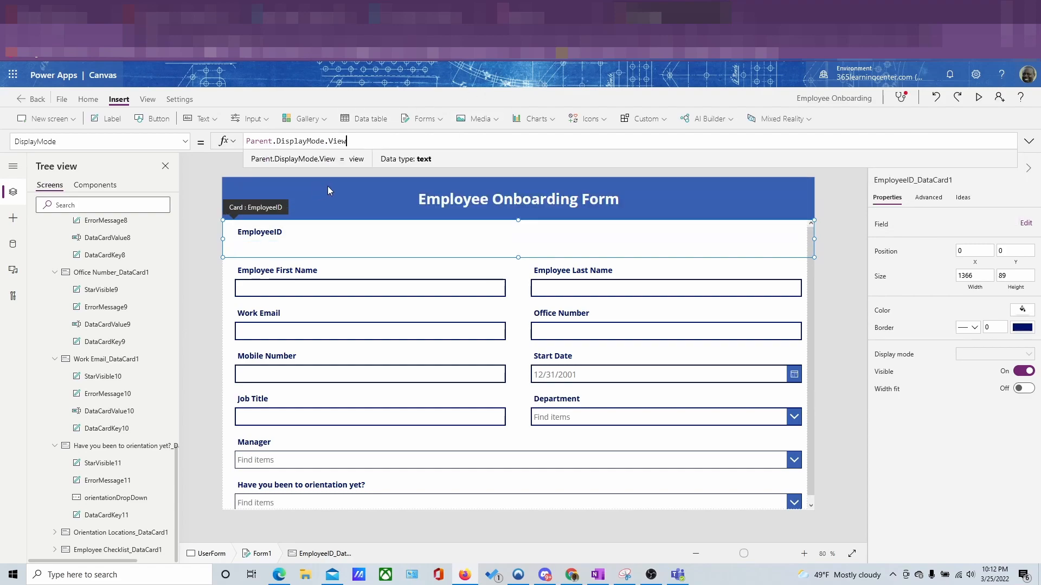
Unlock the Employee First Name card and set its DisplayMode formula to Parent.DisplayMode.View.
{"action": "left_click", "coordinate": [398, 287]}
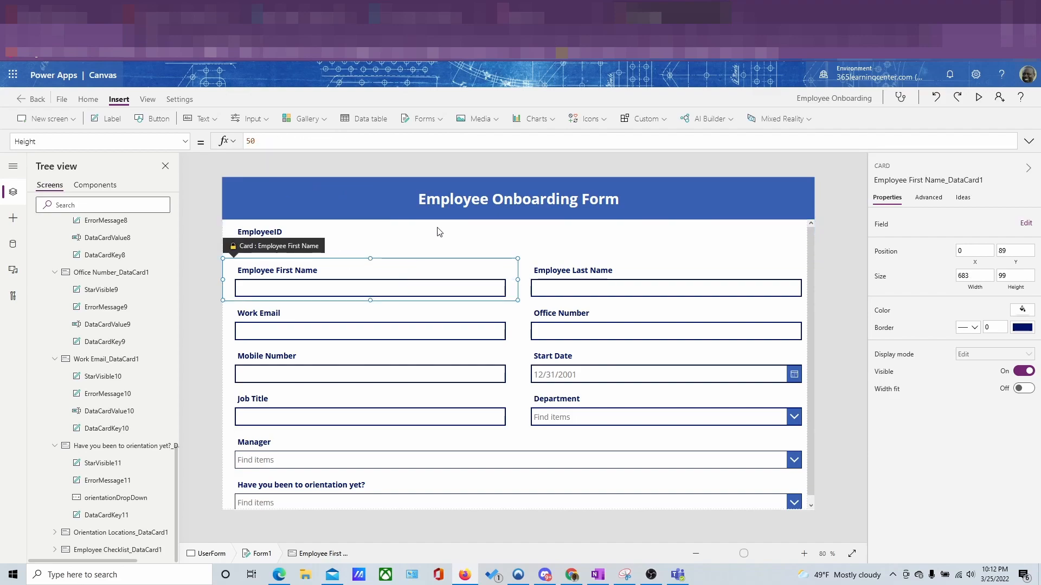
{"action": "left_click", "coordinate": [902, 358]}
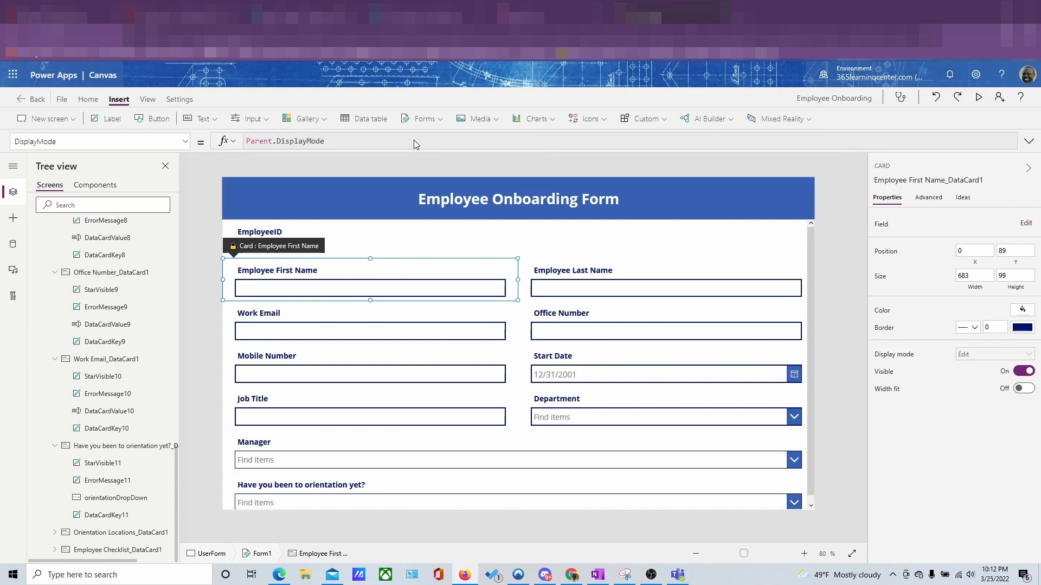
{"action": "left_click", "coordinate": [929, 198]}
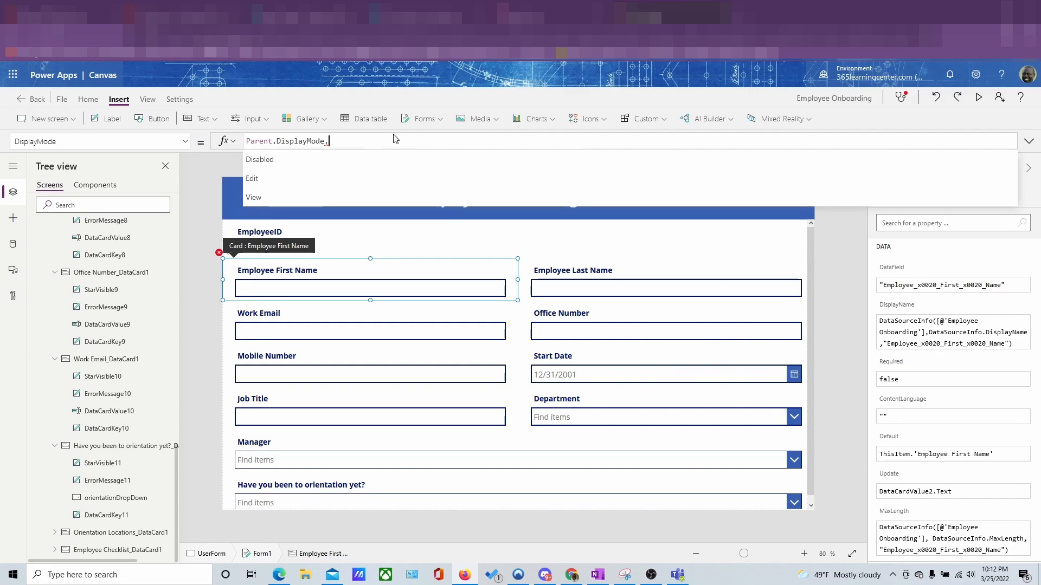
{"action": "left_click", "coordinate": [293, 191]}
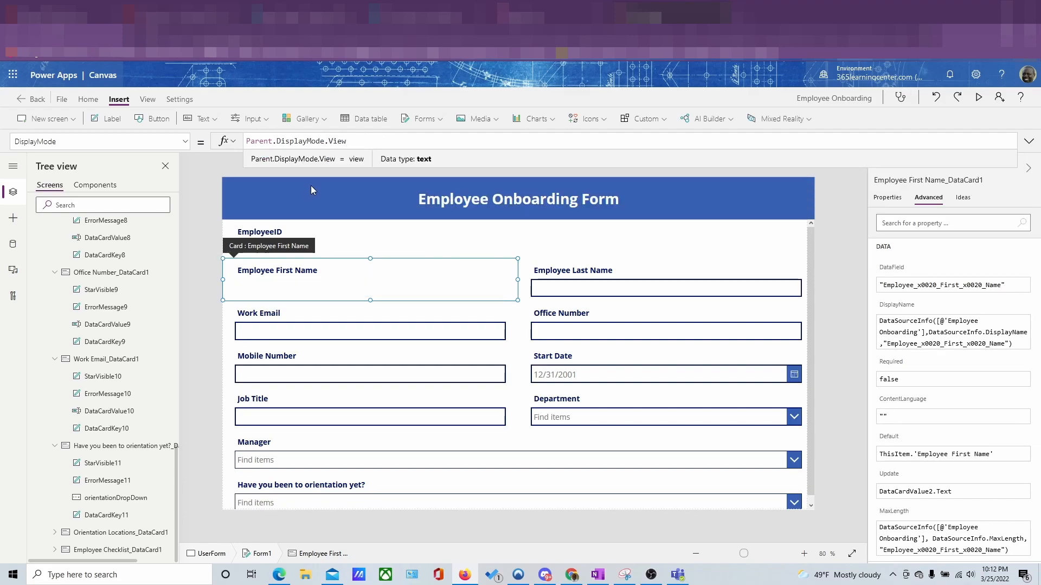
Unlock the Employee Last Name card and set its DisplayMode formula to Parent.DisplayMode.View.
{"action": "left_click", "coordinate": [589, 277]}
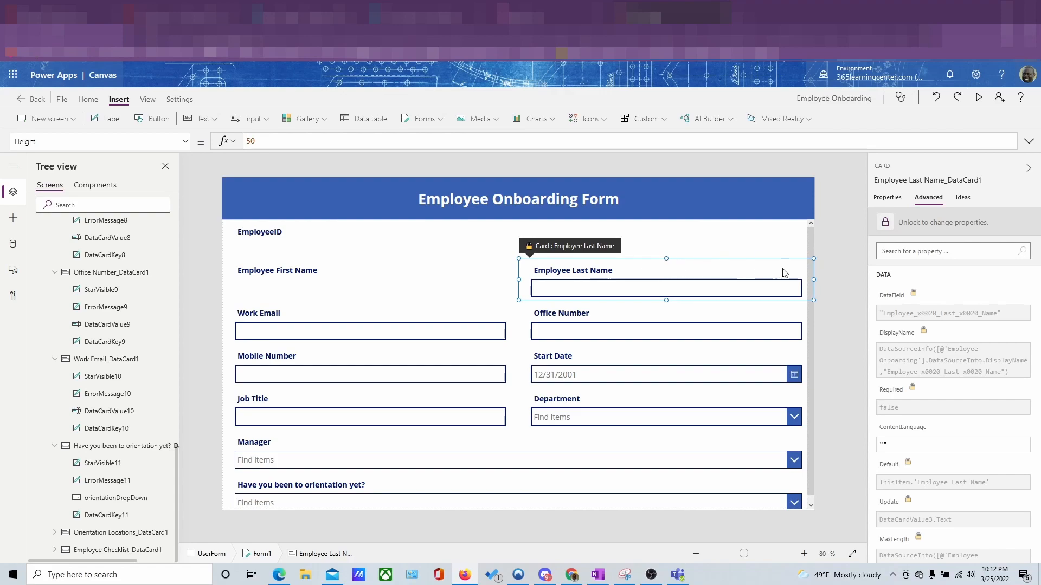
{"action": "left_click", "coordinate": [924, 221]}
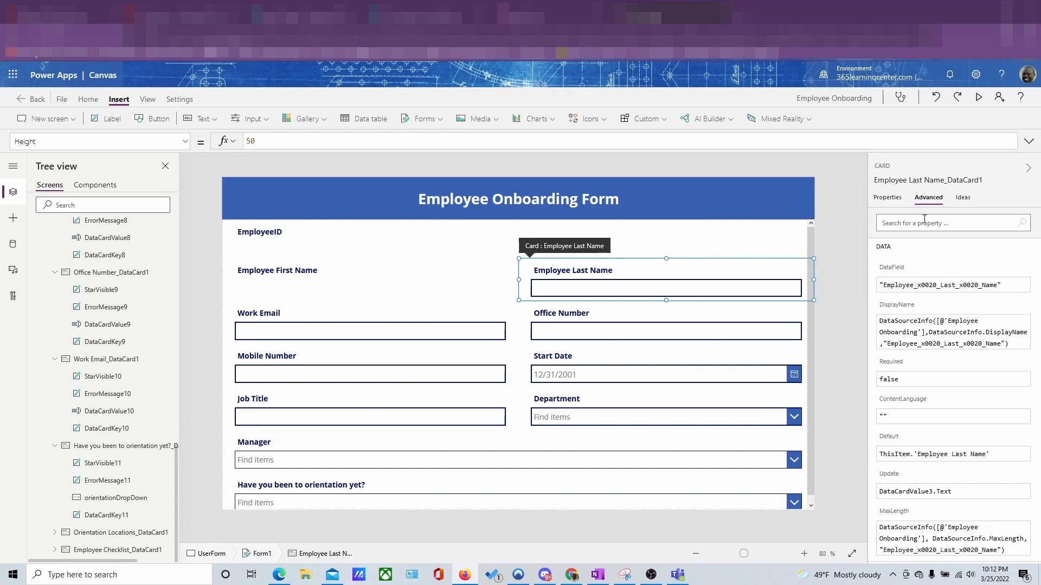
{"action": "left_click", "coordinate": [886, 198]}
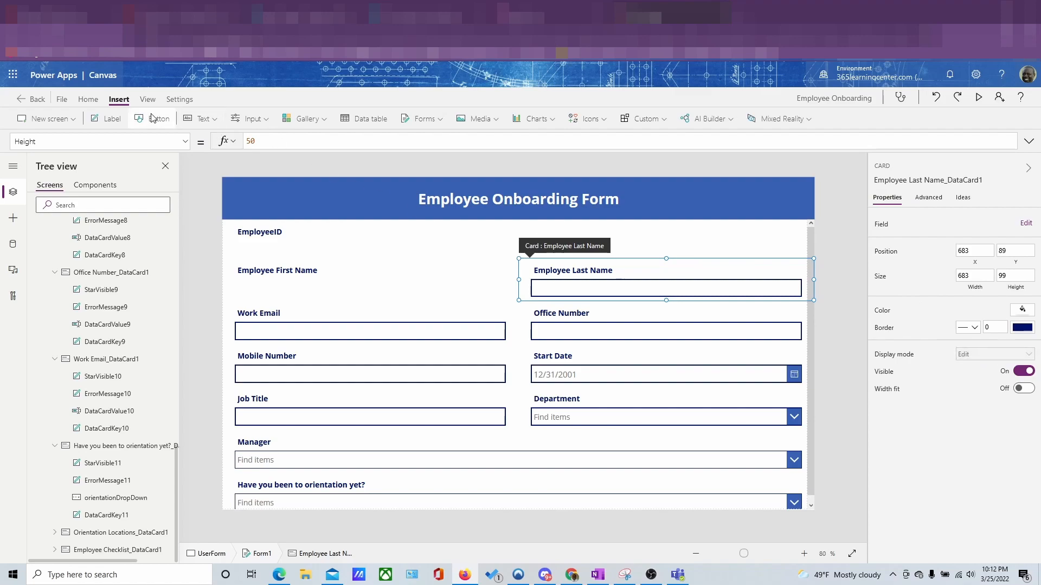
{"action": "left_click", "coordinate": [875, 350]}
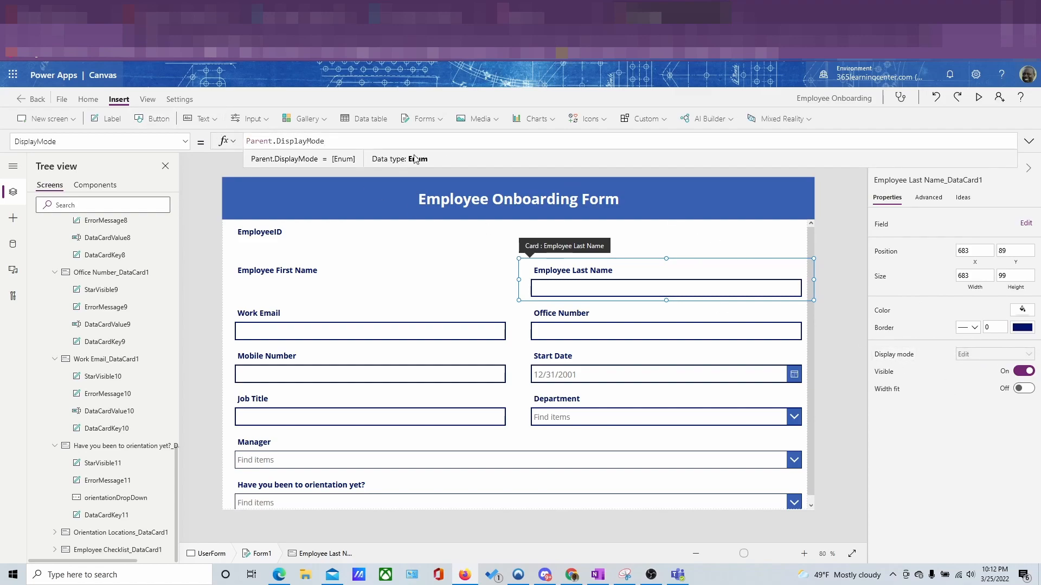
{"action": "type", "text": "."}
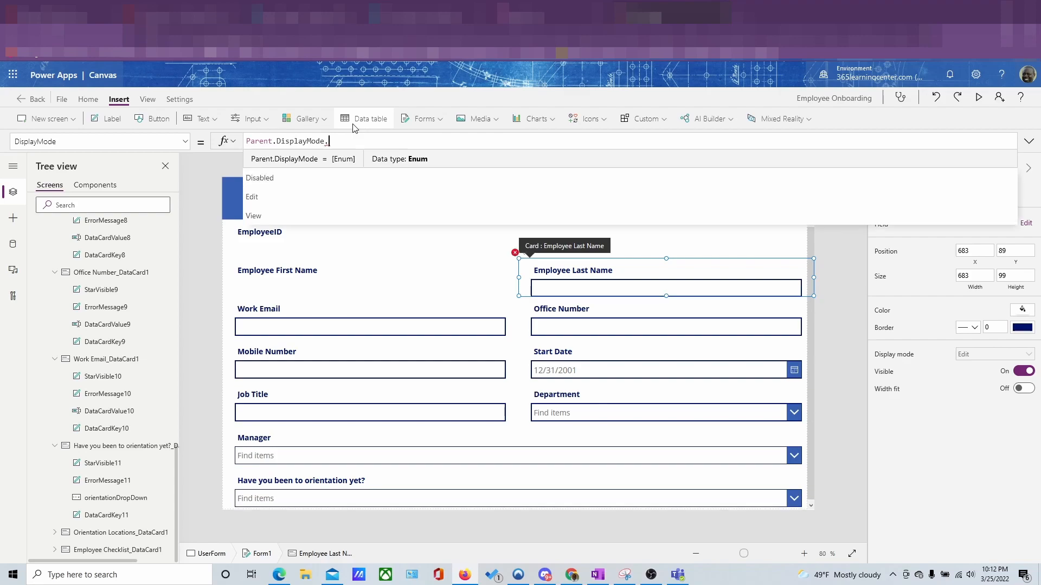
{"action": "type", "text": "Bla"}
{"action": "key", "text": "BackSpace"}
{"action": "key", "text": "BackSpace"}
{"action": "key", "text": "BackSpace"}
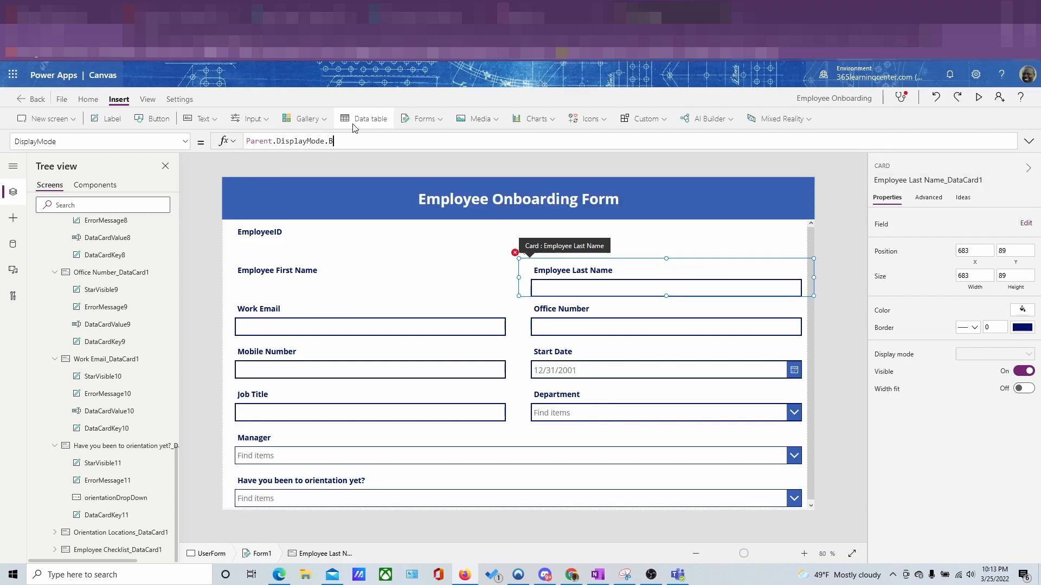
{"action": "type", "text": "Vie"}
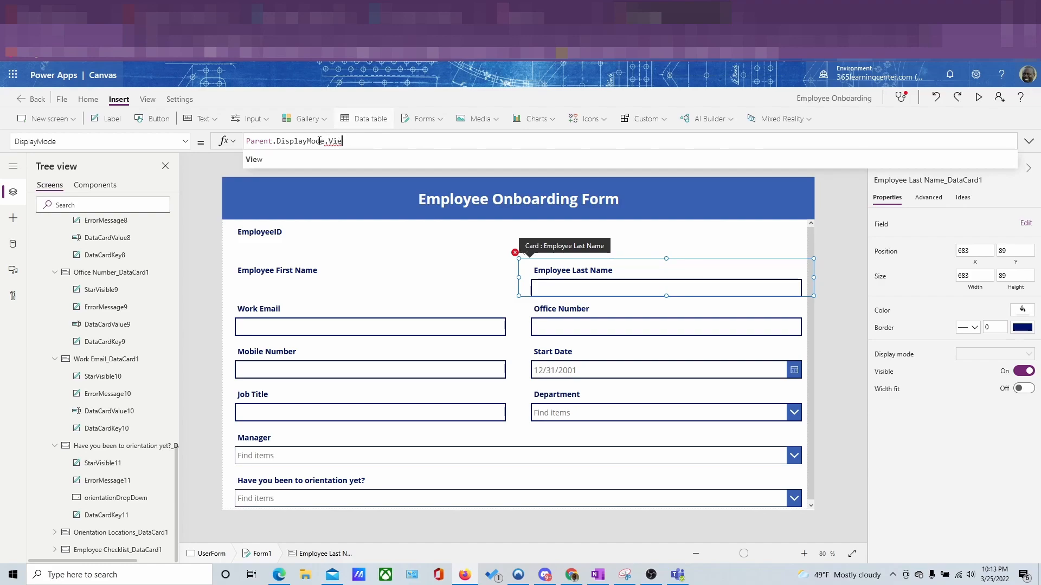
{"action": "left_click", "coordinate": [298, 162]}
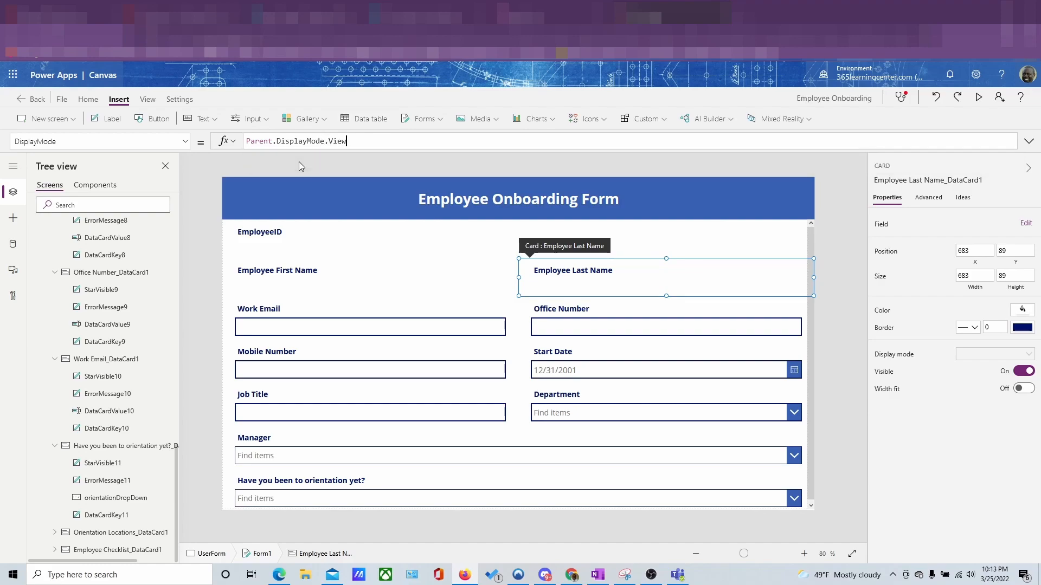
Preview the app to check the view-only name cards, and return to the editor.
{"action": "left_click", "coordinate": [824, 234]}
{"action": "left_click", "coordinate": [979, 99]}
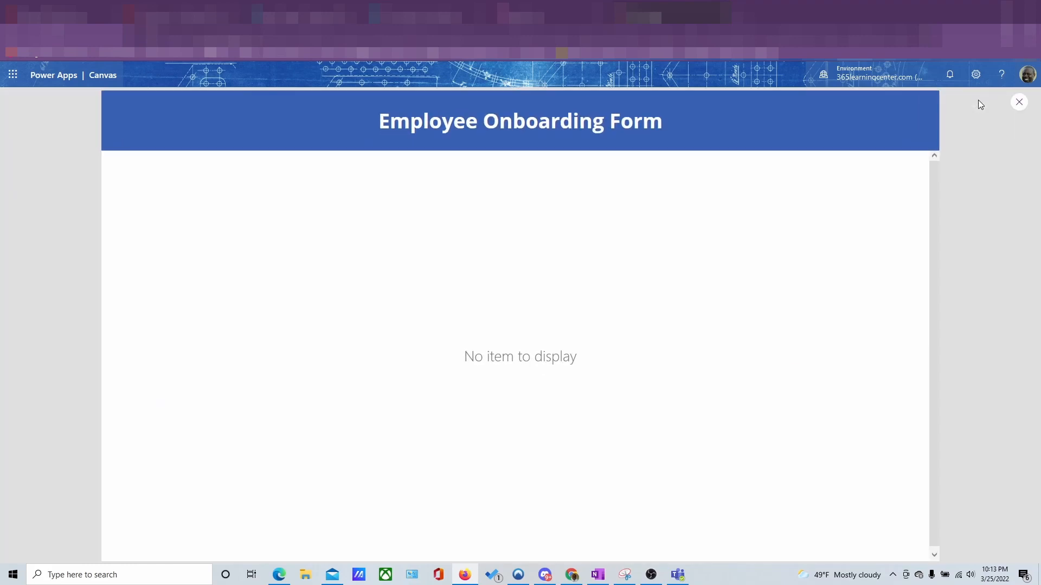
{"action": "left_click", "coordinate": [1017, 102]}
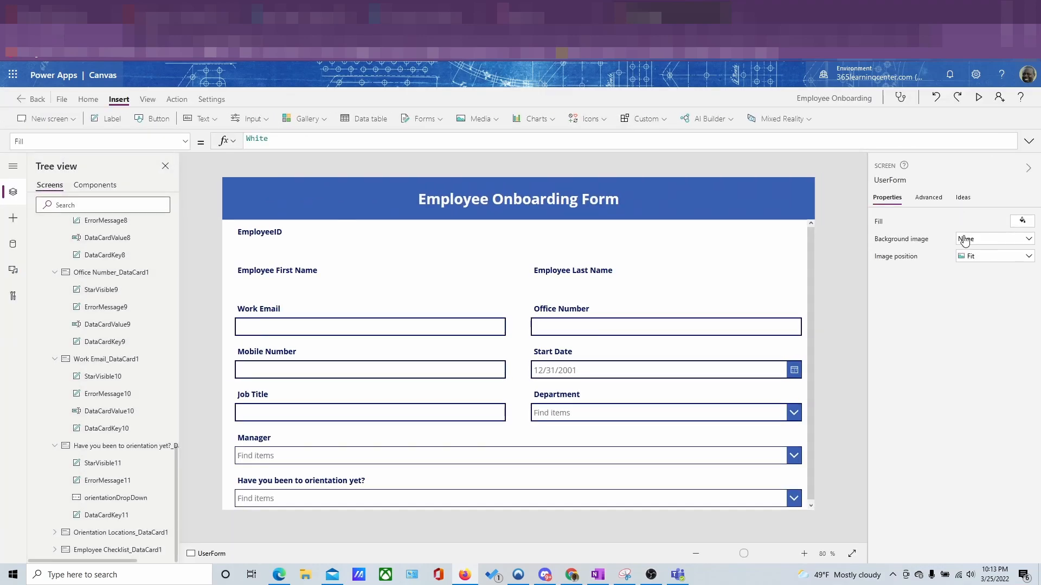
Change the default mode of Form1 from Edit to one that offers a blank form, and preview the view-only cards.
{"action": "left_click", "coordinate": [811, 269]}
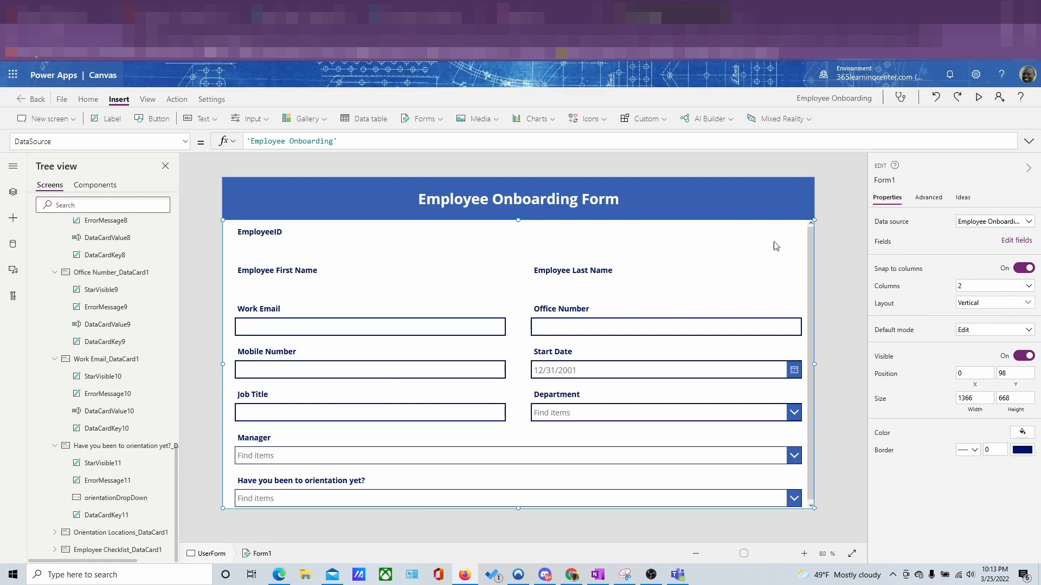
{"action": "left_click", "coordinate": [981, 335]}
{"action": "left_click", "coordinate": [975, 358]}
{"action": "left_click", "coordinate": [978, 98]}
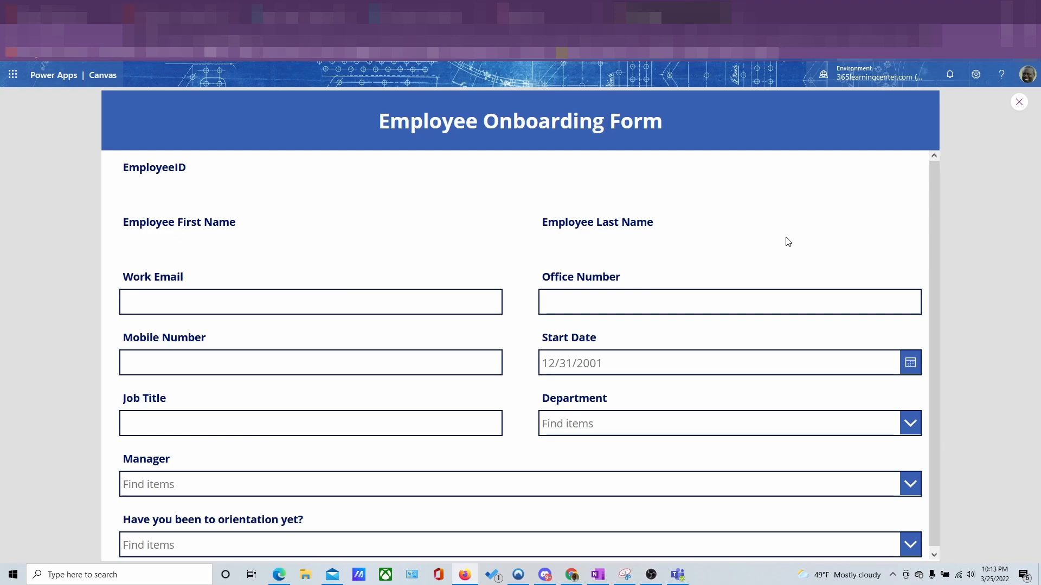
{"action": "left_click", "coordinate": [1020, 103]}
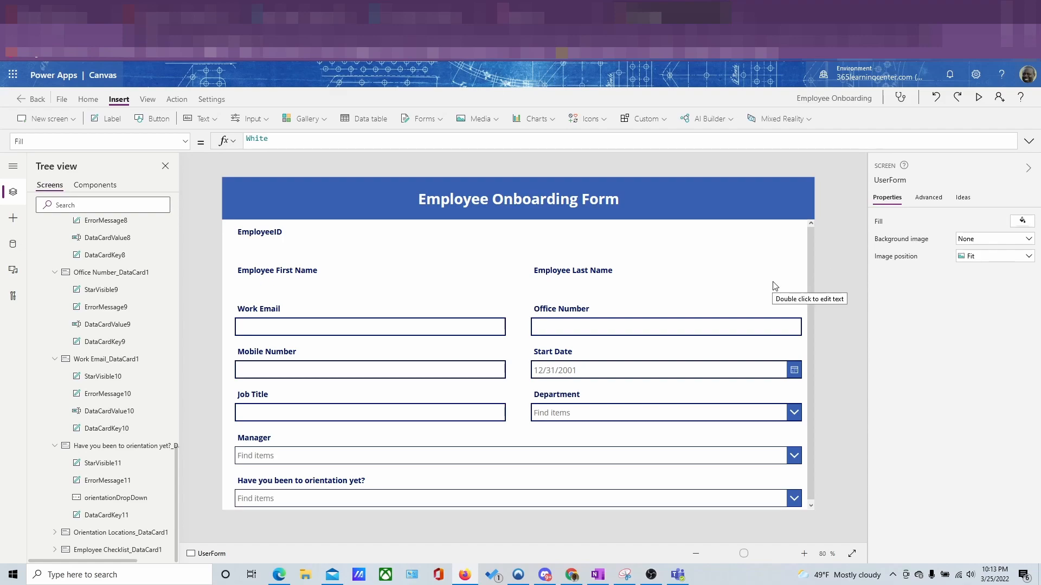
{"action": "scroll", "coordinate": [775, 286], "scroll_direction": "down", "scroll_amount": 1}
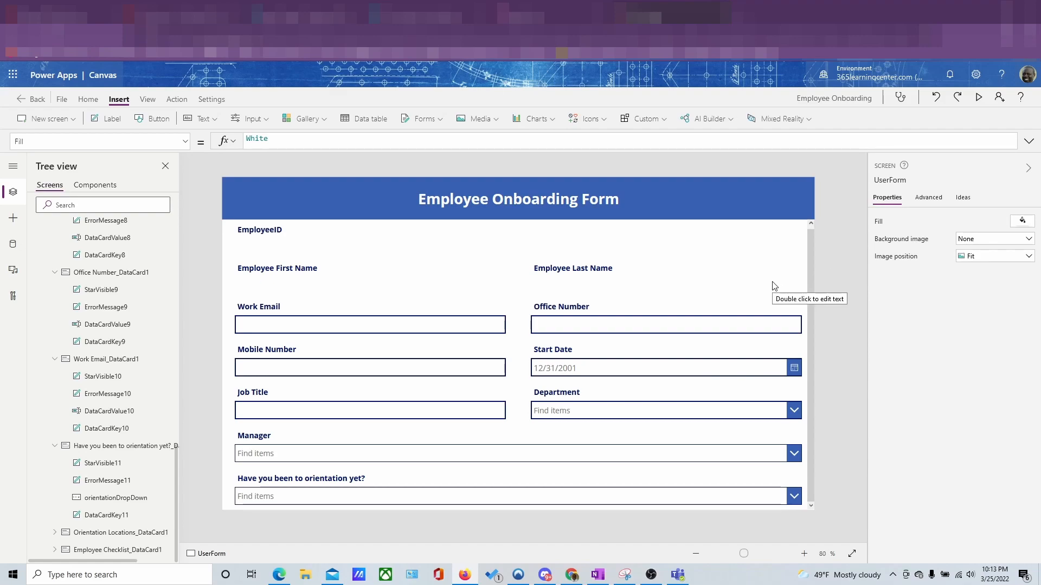